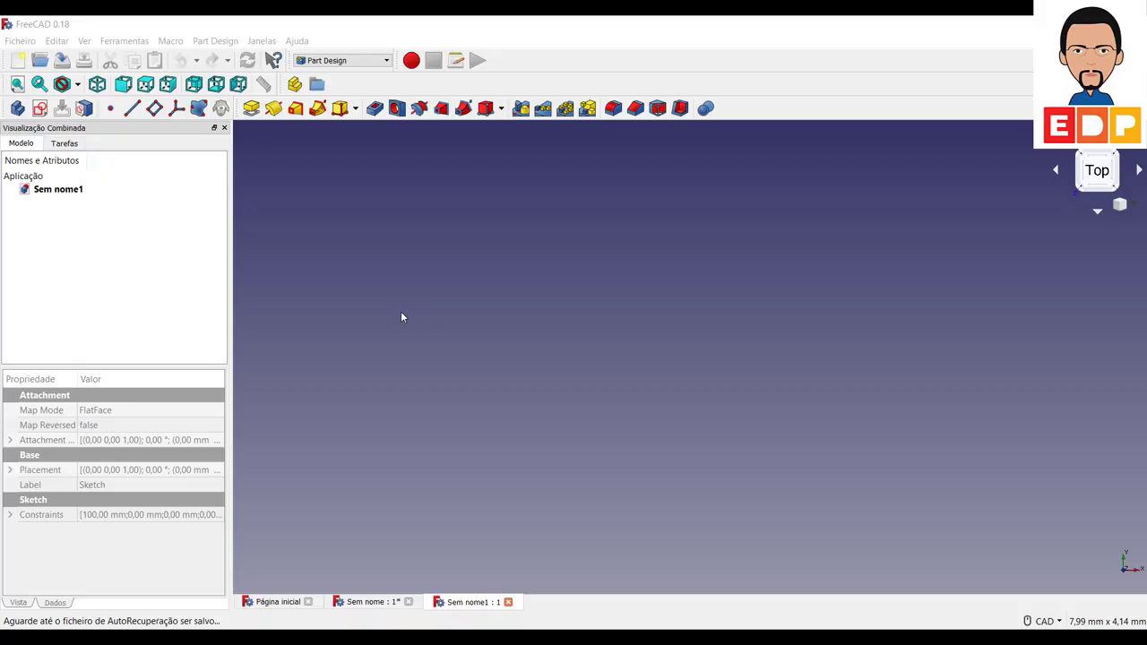
Create a new sketch on XY_Plane and frame the grid with the origin at lower left
{"action": "left_click", "coordinate": [41, 108]}
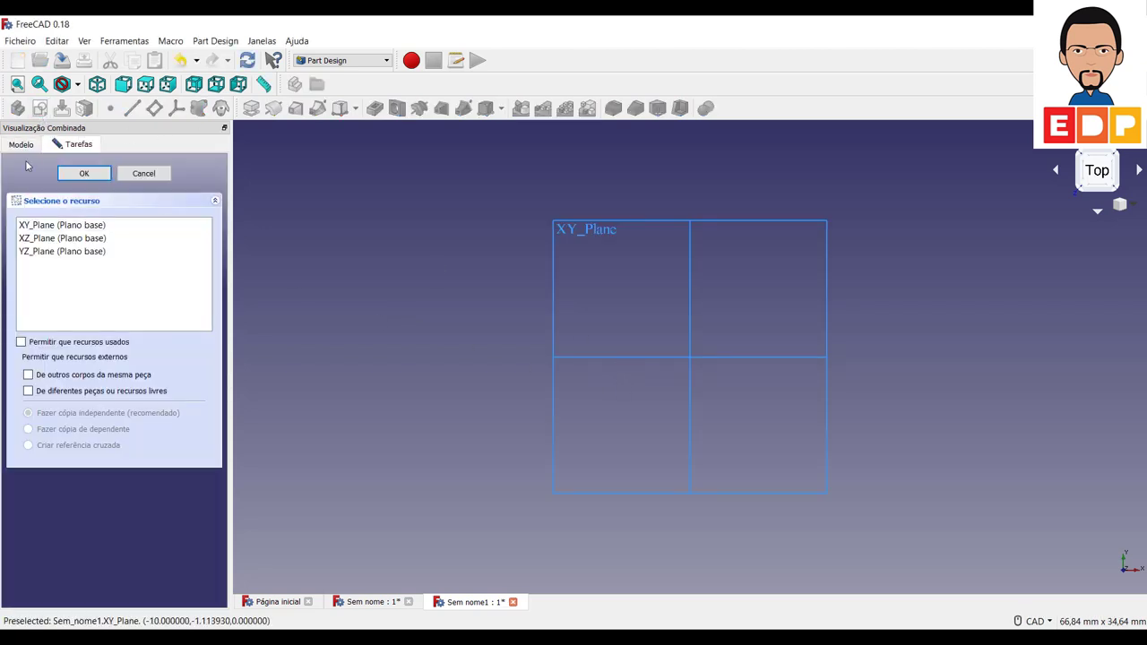
{"action": "left_click", "coordinate": [52, 225]}
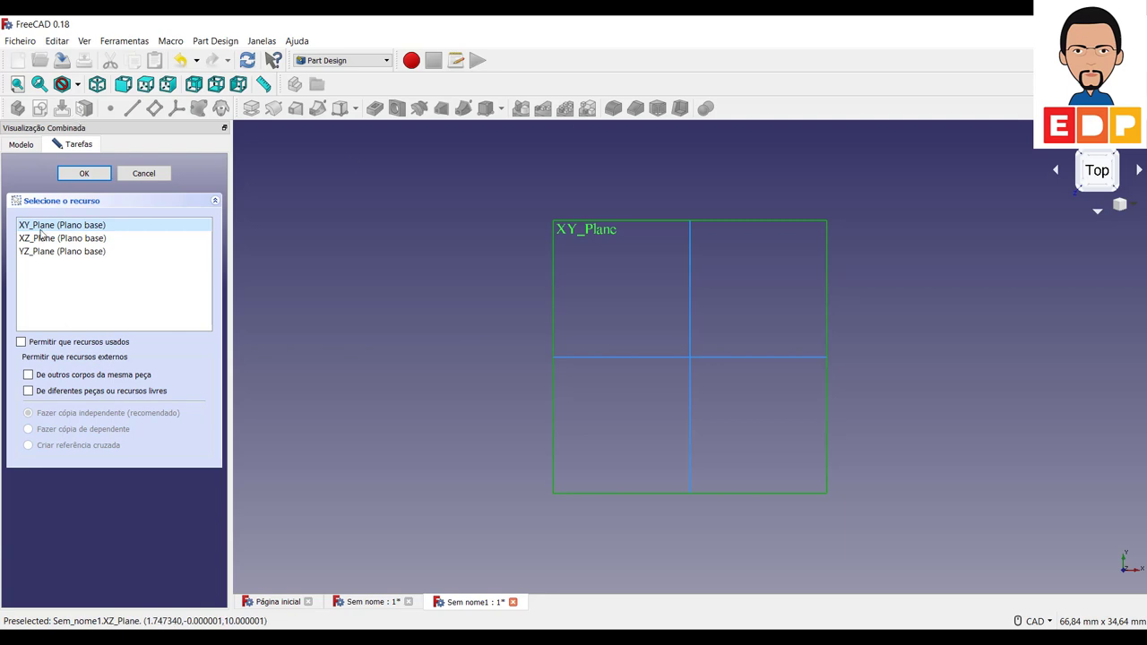
{"action": "left_click", "coordinate": [85, 174]}
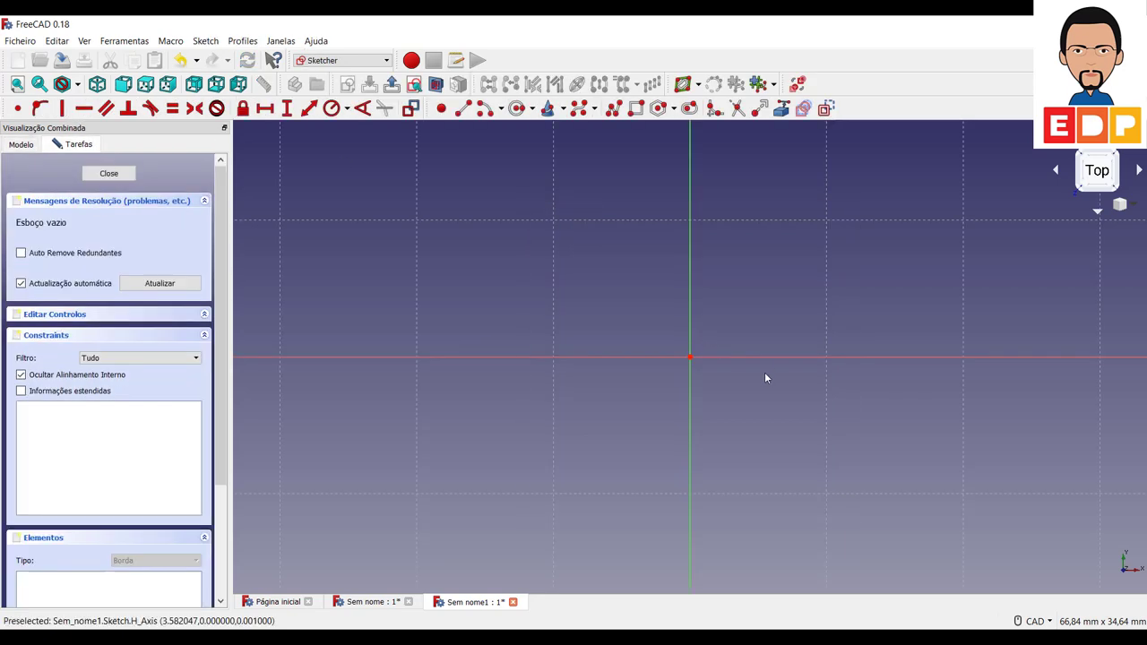
{"action": "middle_click_drag", "start_coordinate": [765, 372], "coordinate": [403, 511]}
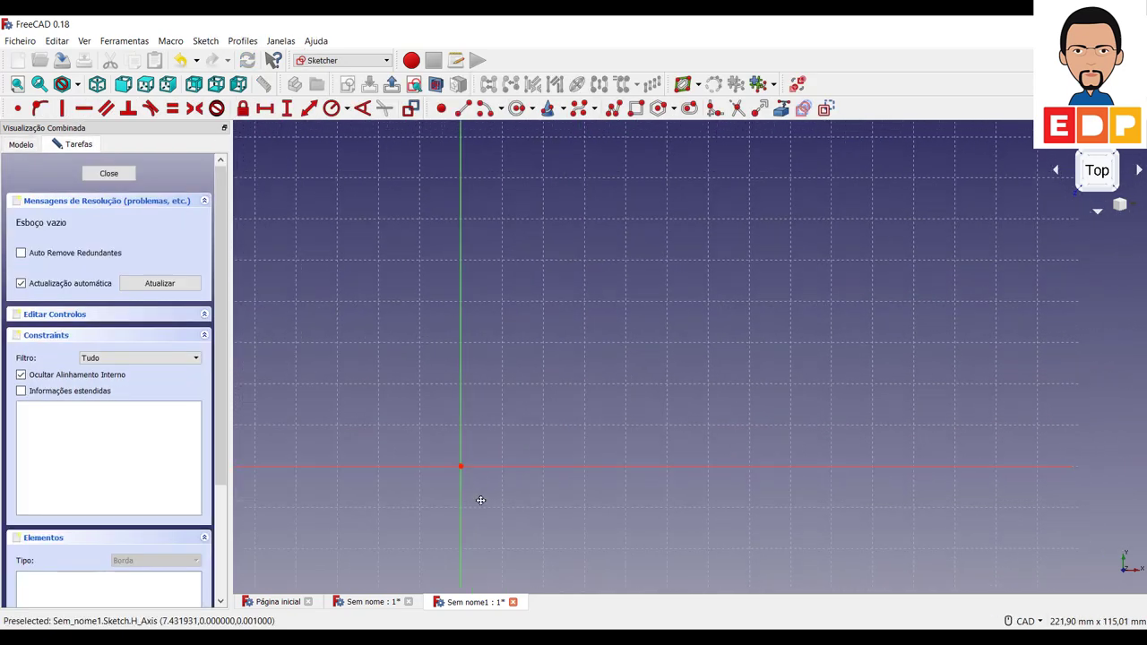
{"action": "scroll", "coordinate": [551, 390], "scroll_direction": "down", "scroll_amount": 2}
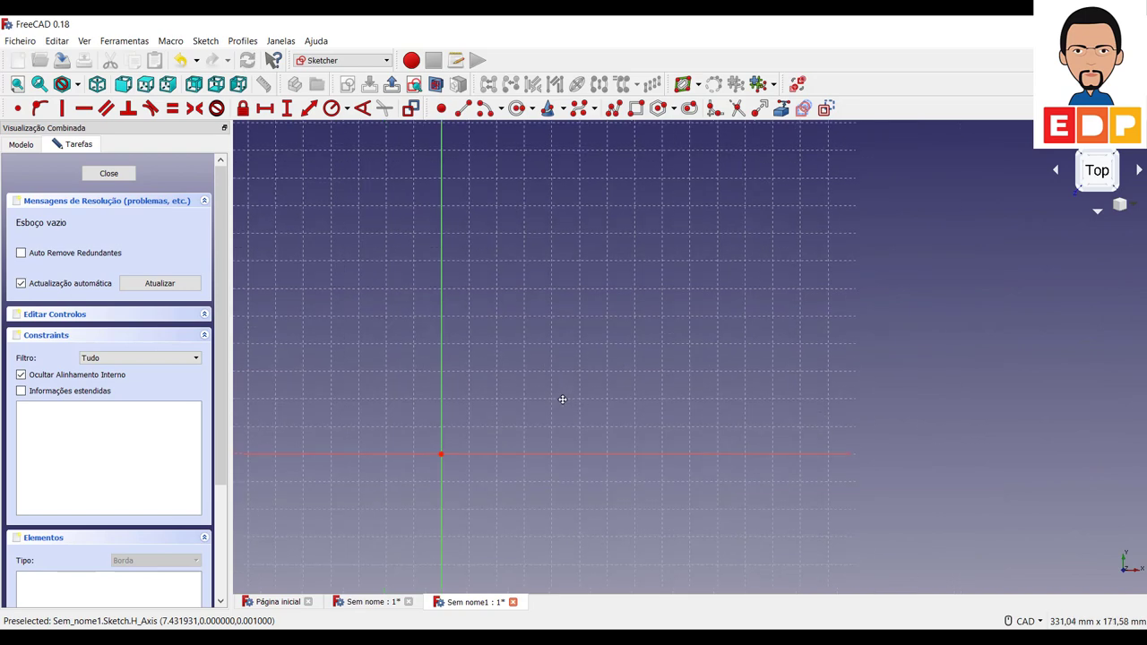
{"action": "middle_click_drag", "start_coordinate": [561, 400], "coordinate": [552, 457]}
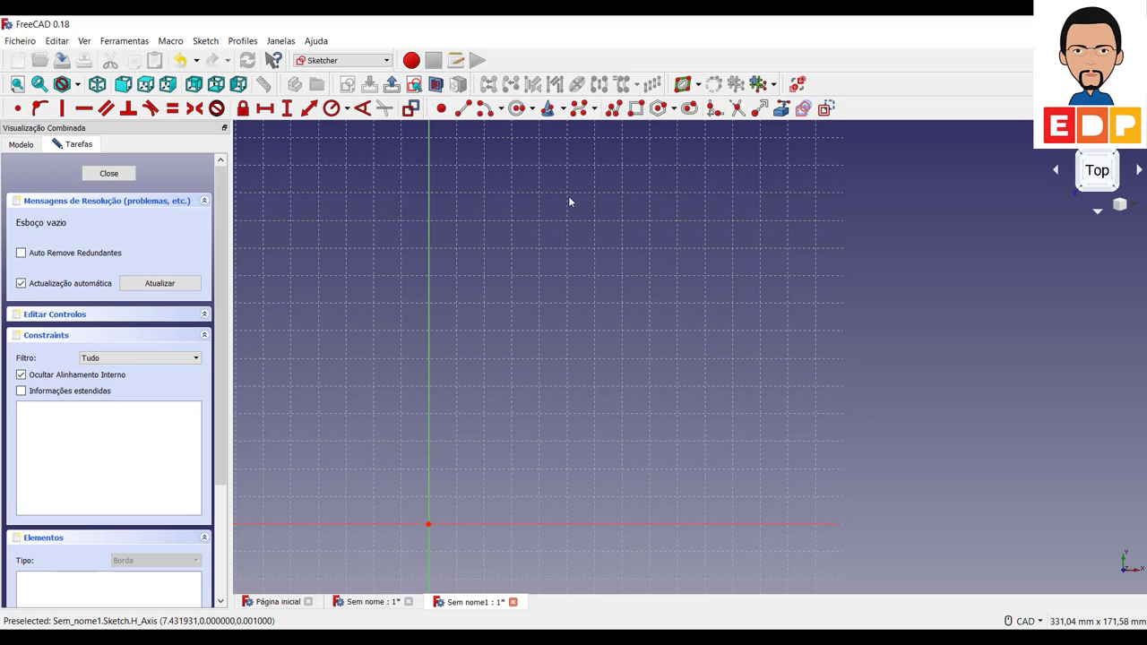
Draw centre-point quarter arcs at the top-left, top-right, bottom-left and bottom-right corners
{"action": "left_click", "coordinate": [485, 108]}
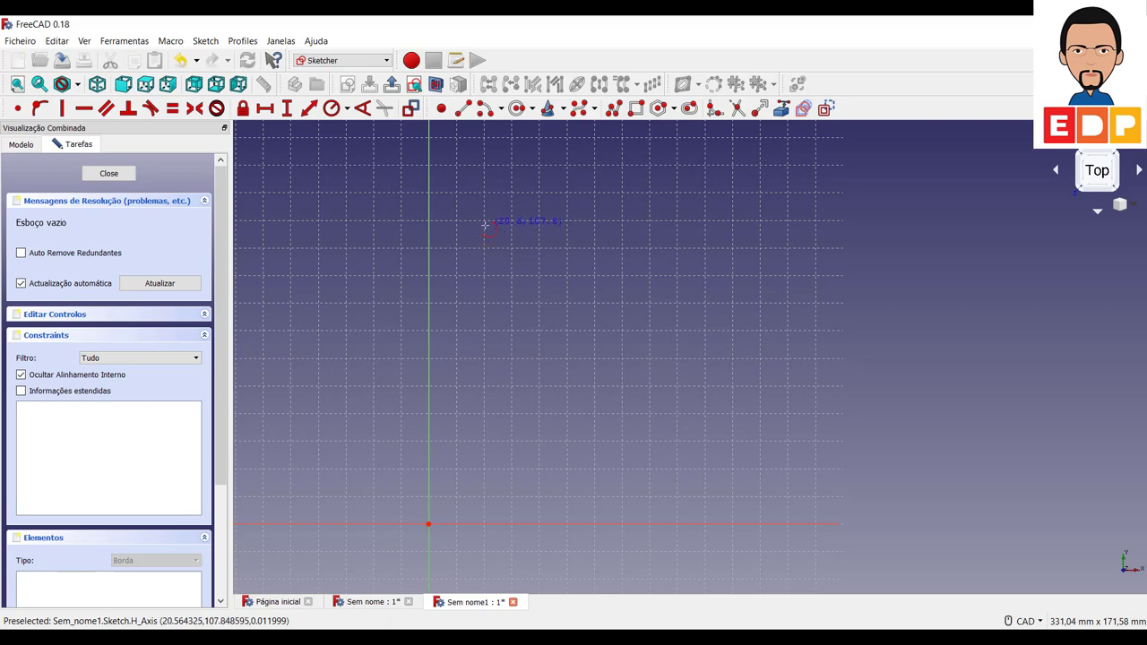
{"action": "left_click", "coordinate": [484, 219]}
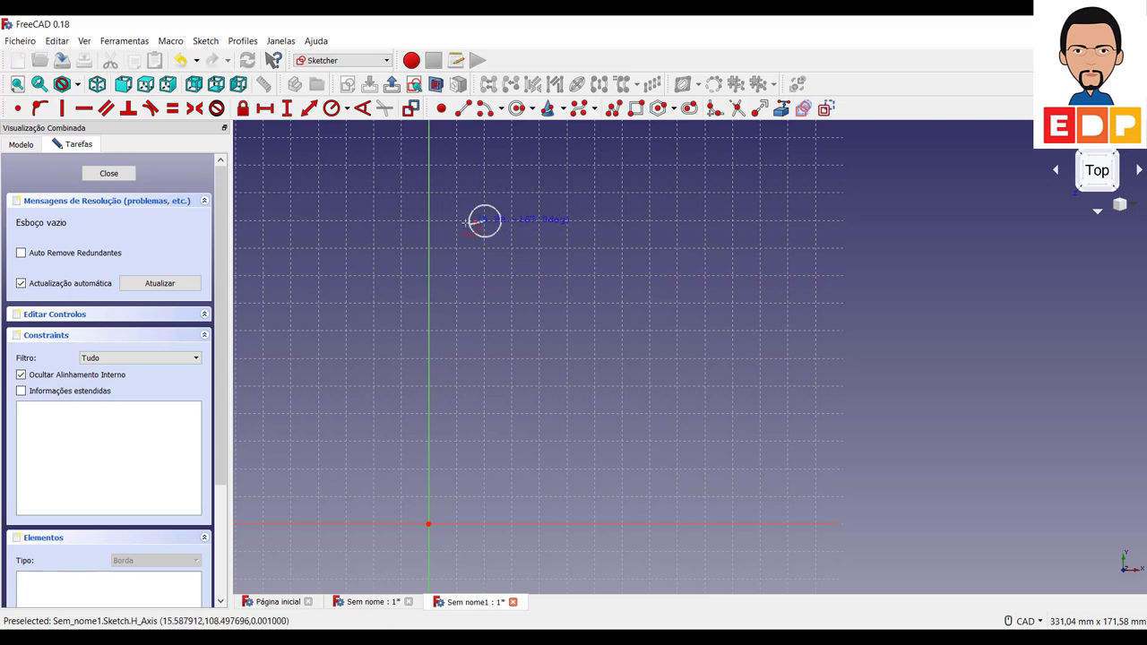
{"action": "left_click", "coordinate": [456, 220]}
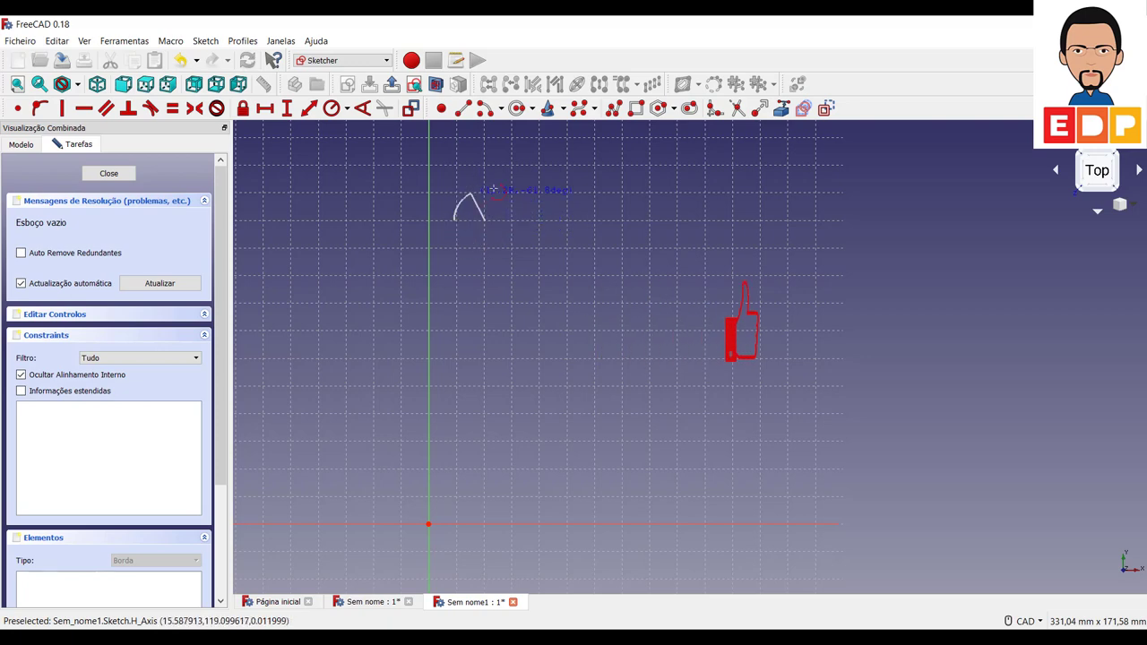
{"action": "left_click", "coordinate": [484, 191]}
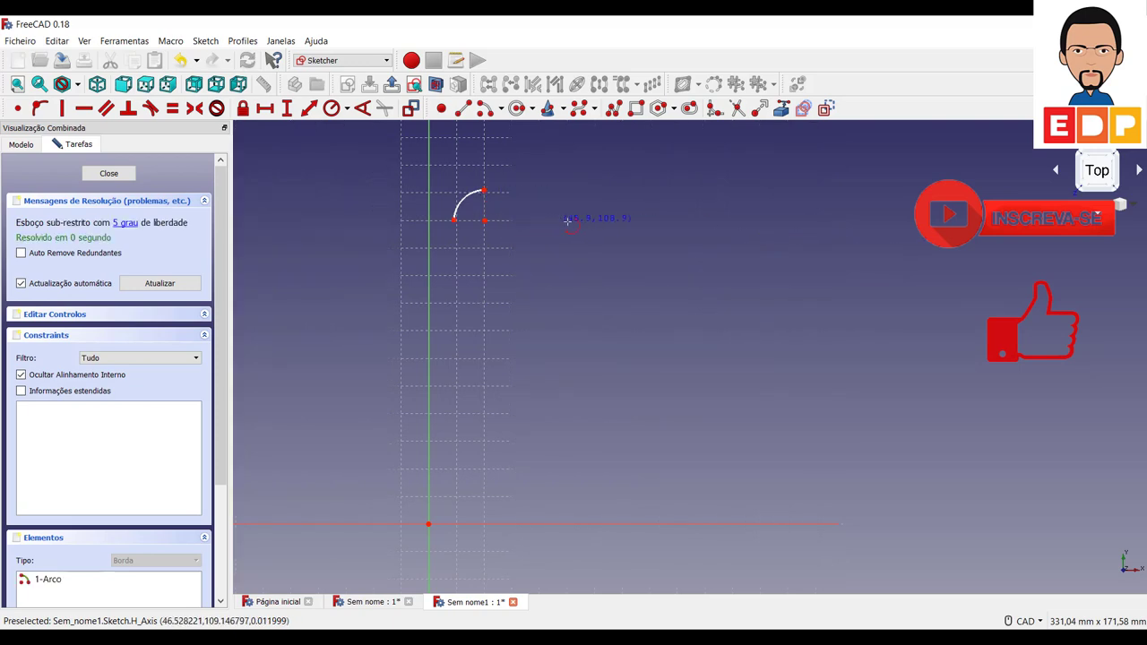
{"action": "left_click", "coordinate": [709, 226]}
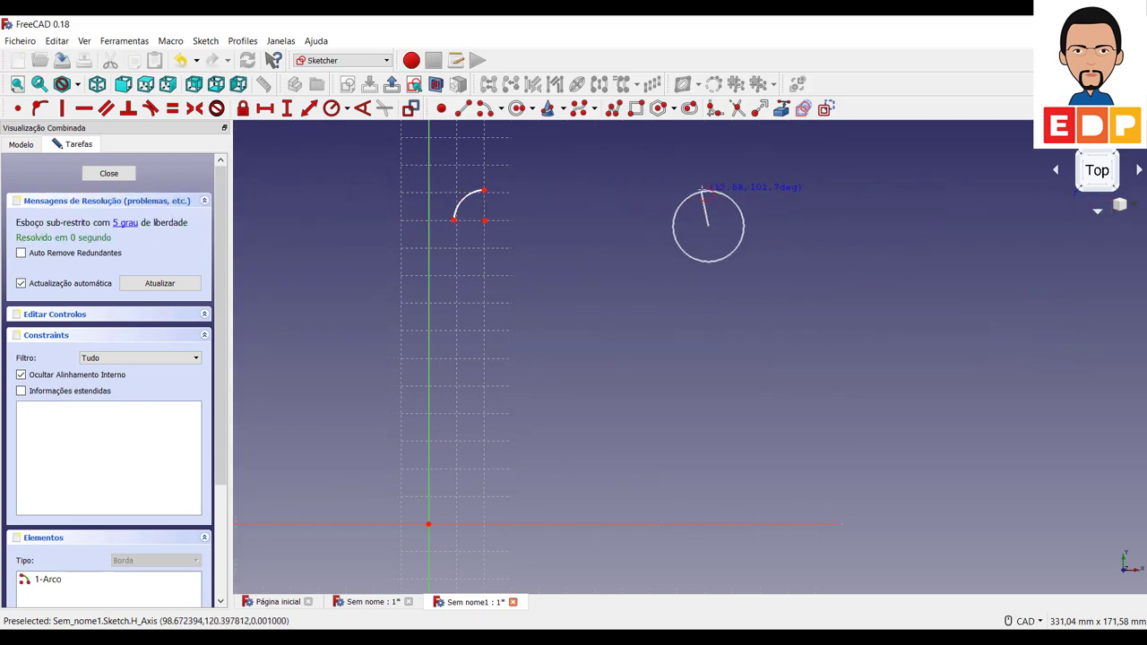
{"action": "left_click", "coordinate": [708, 191]}
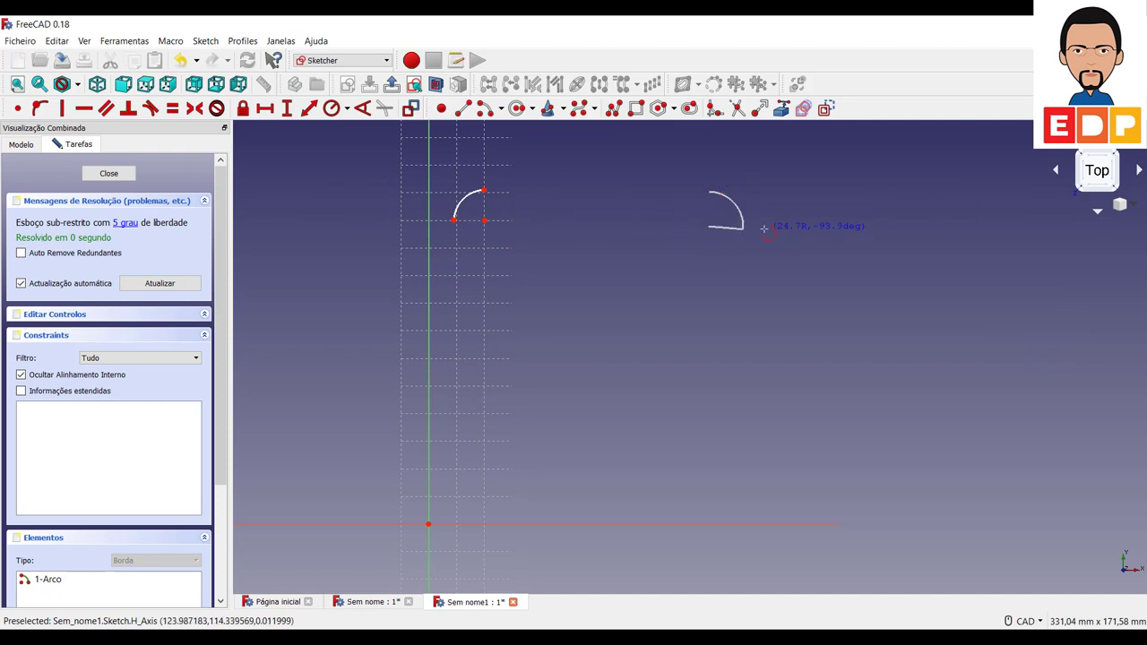
{"action": "left_click", "coordinate": [764, 228]}
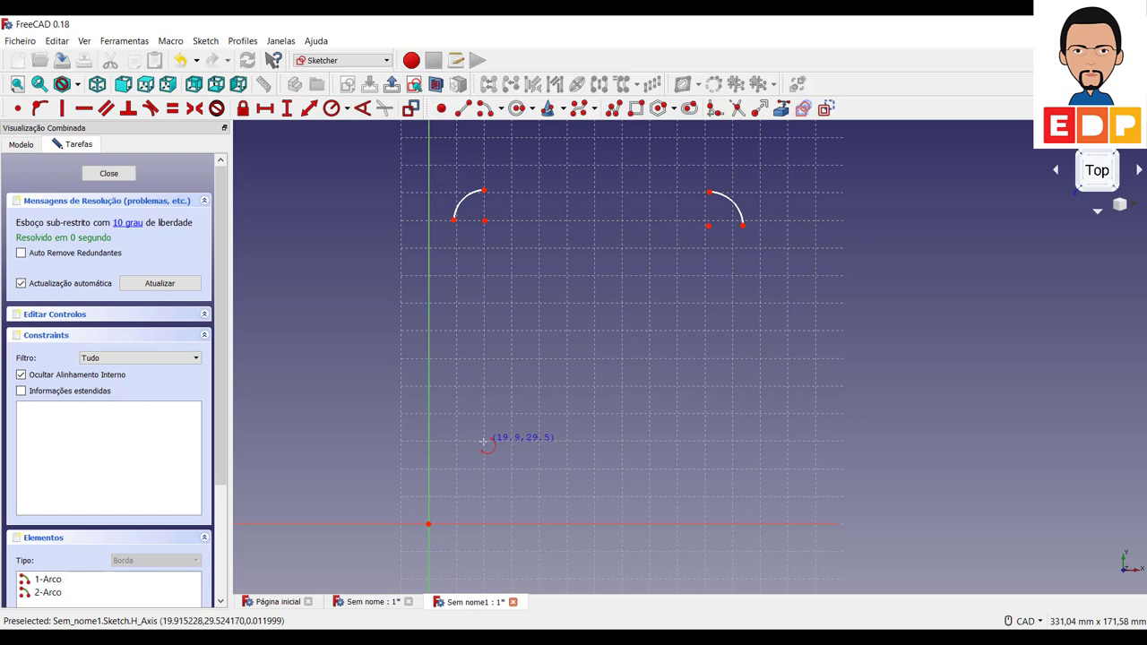
{"action": "left_click", "coordinate": [483, 441]}
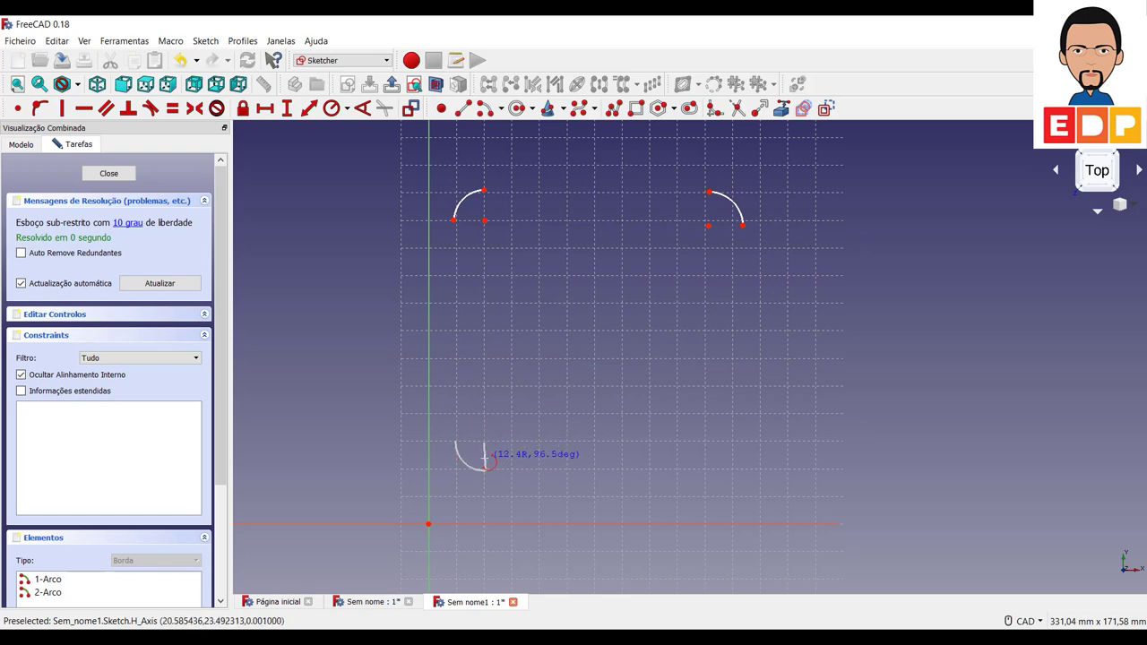
{"action": "left_click", "coordinate": [484, 462]}
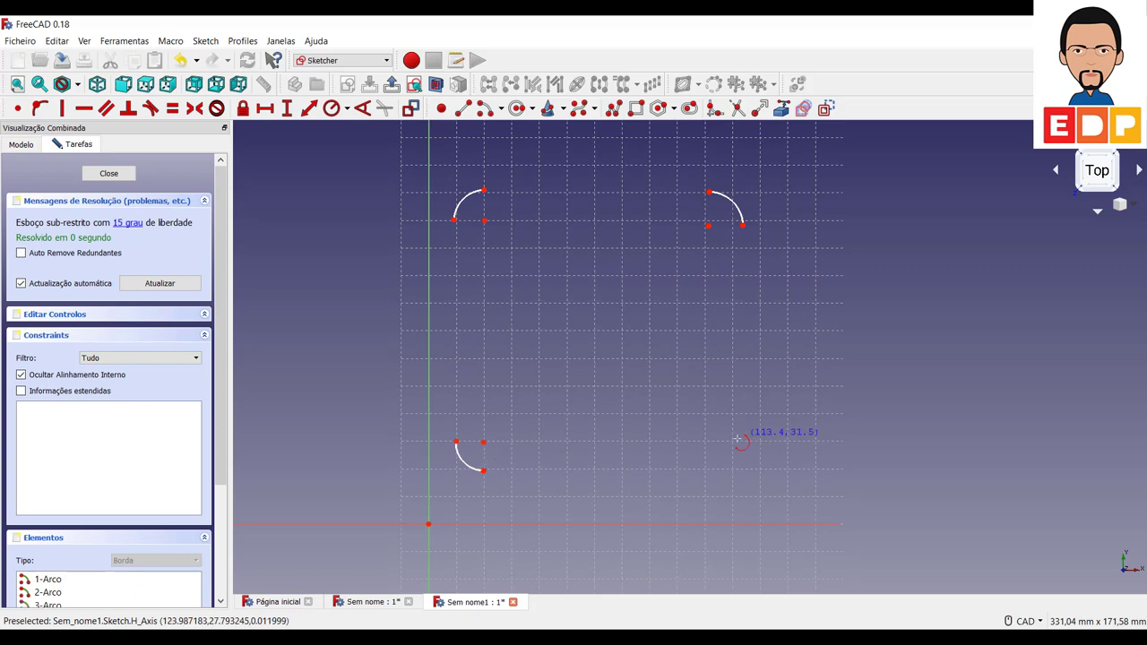
{"action": "left_click", "coordinate": [705, 443]}
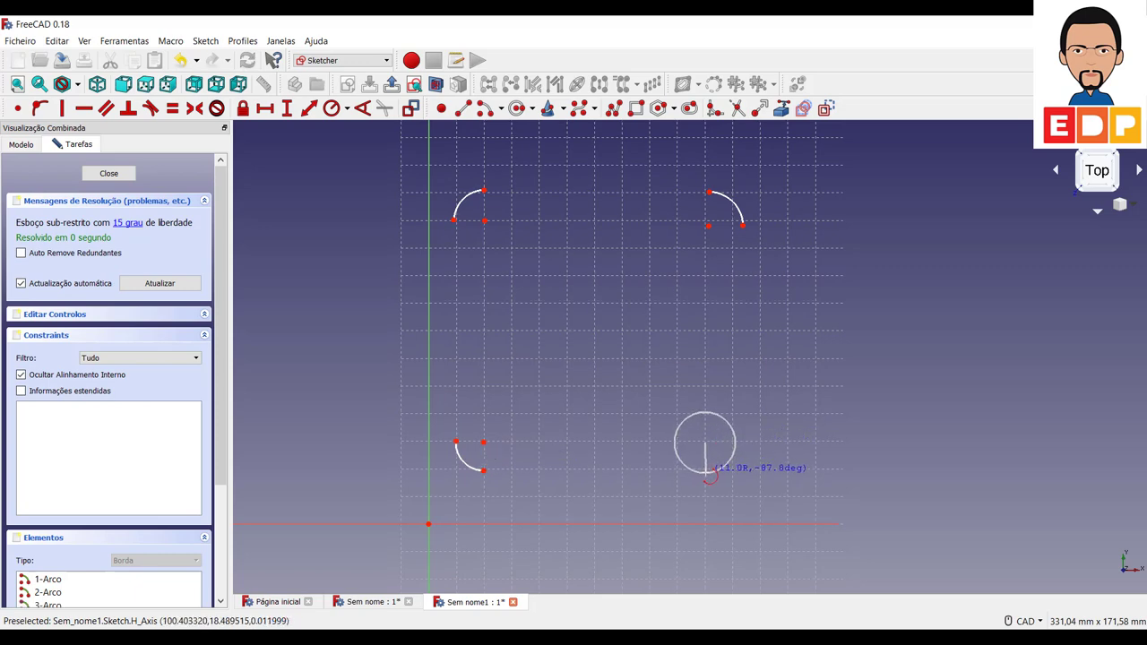
{"action": "left_click", "coordinate": [706, 472]}
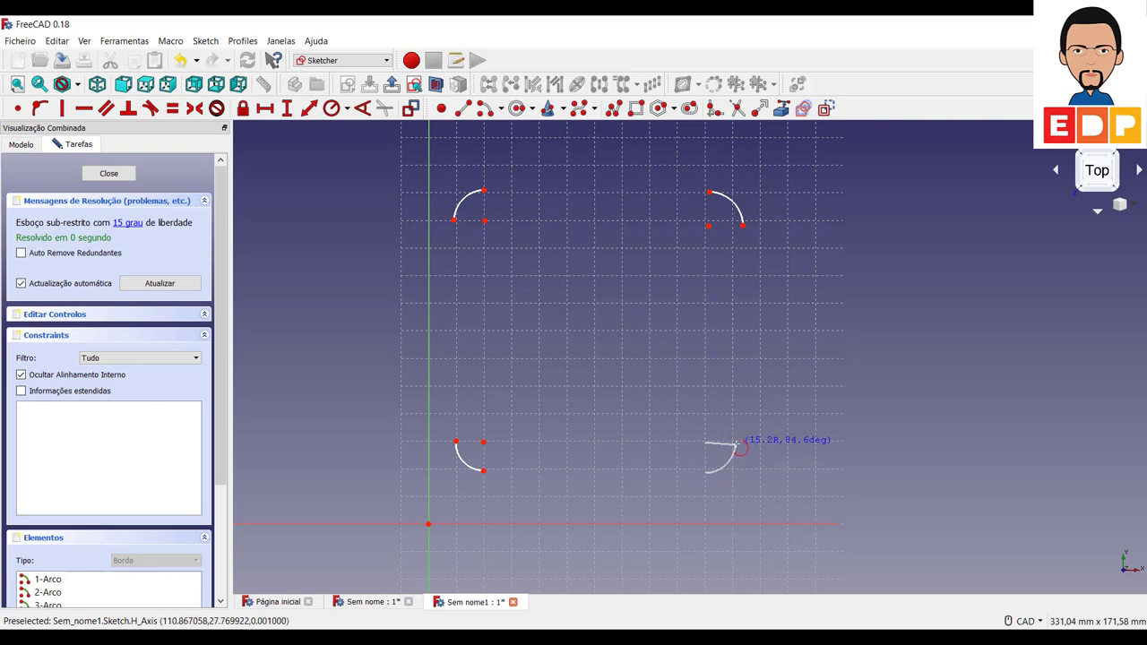
{"action": "left_click", "coordinate": [735, 442]}
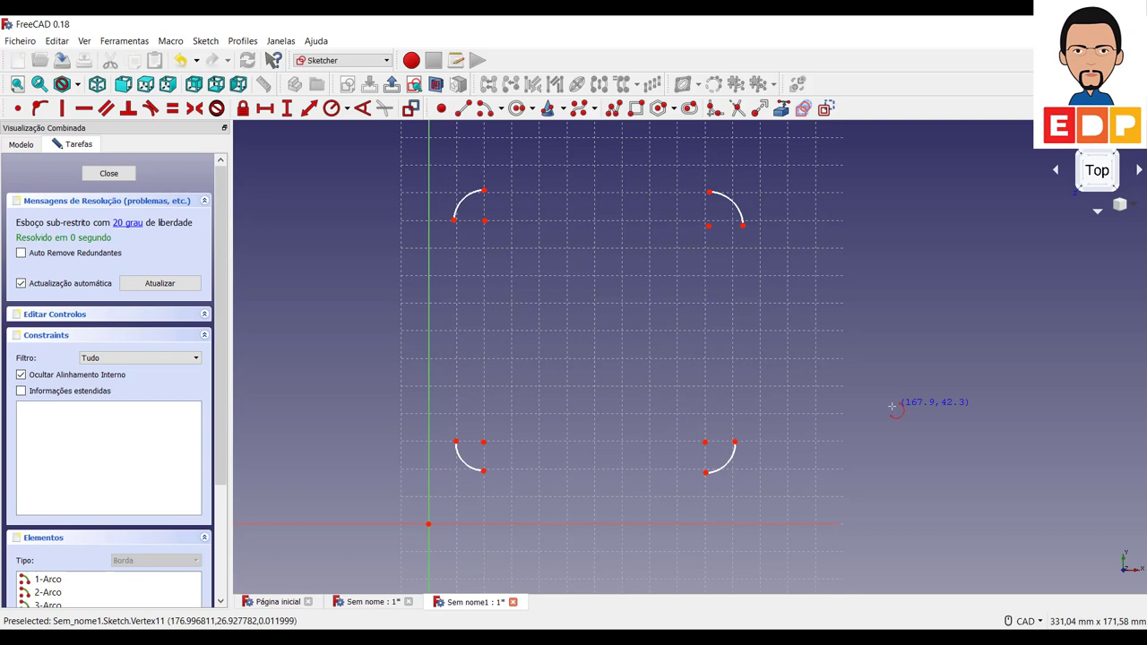
Apply an Equal constraint to all four corner arcs, then select two left-arc points
{"action": "right_click", "coordinate": [482, 351]}
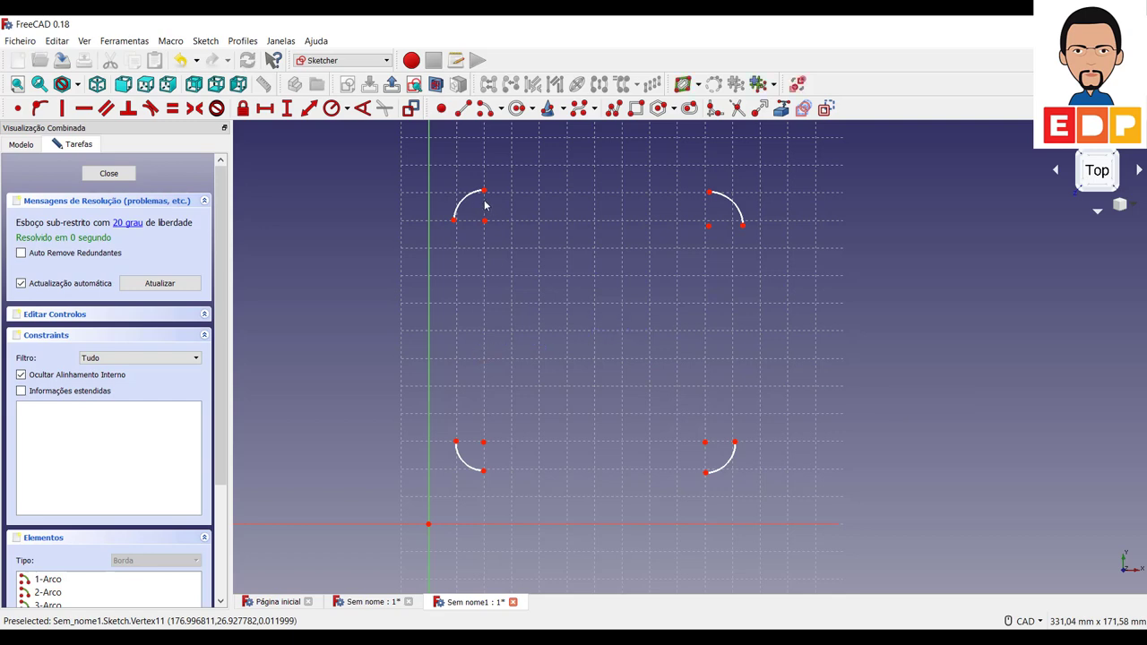
{"action": "left_click", "coordinate": [461, 201]}
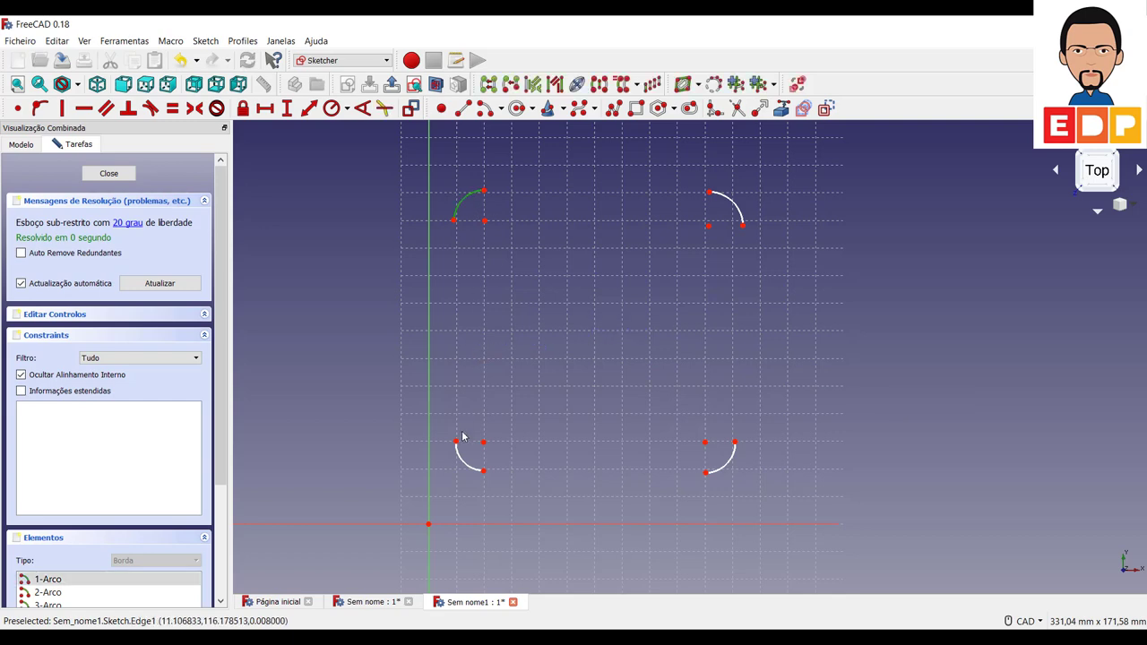
{"action": "left_click", "coordinate": [467, 470]}
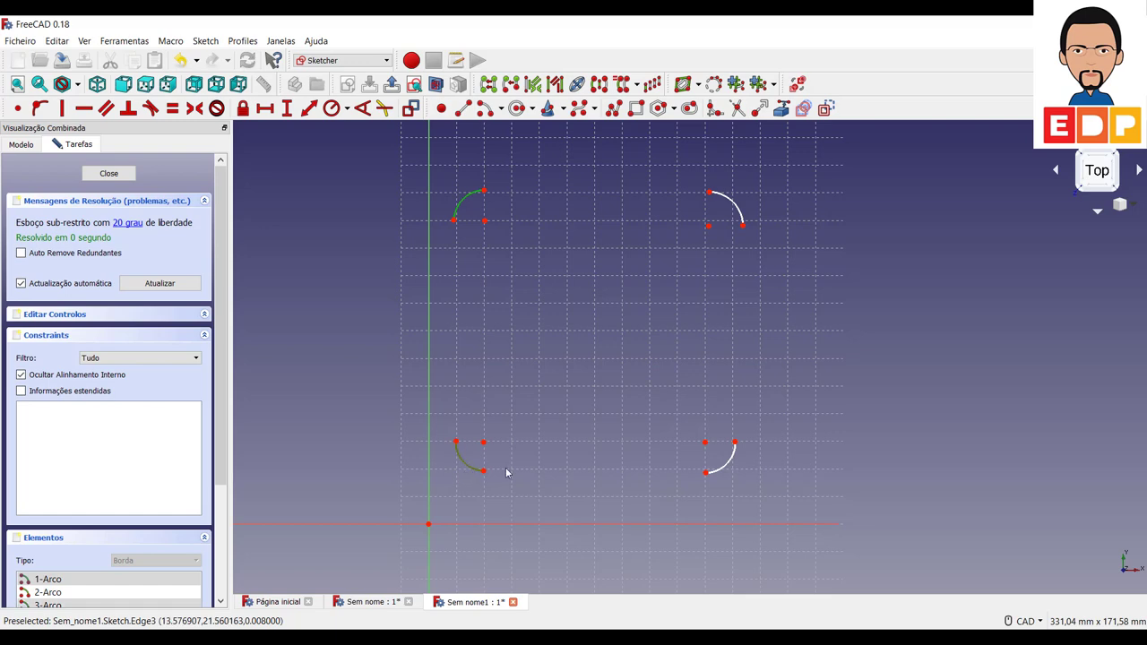
{"action": "left_click", "coordinate": [728, 461]}
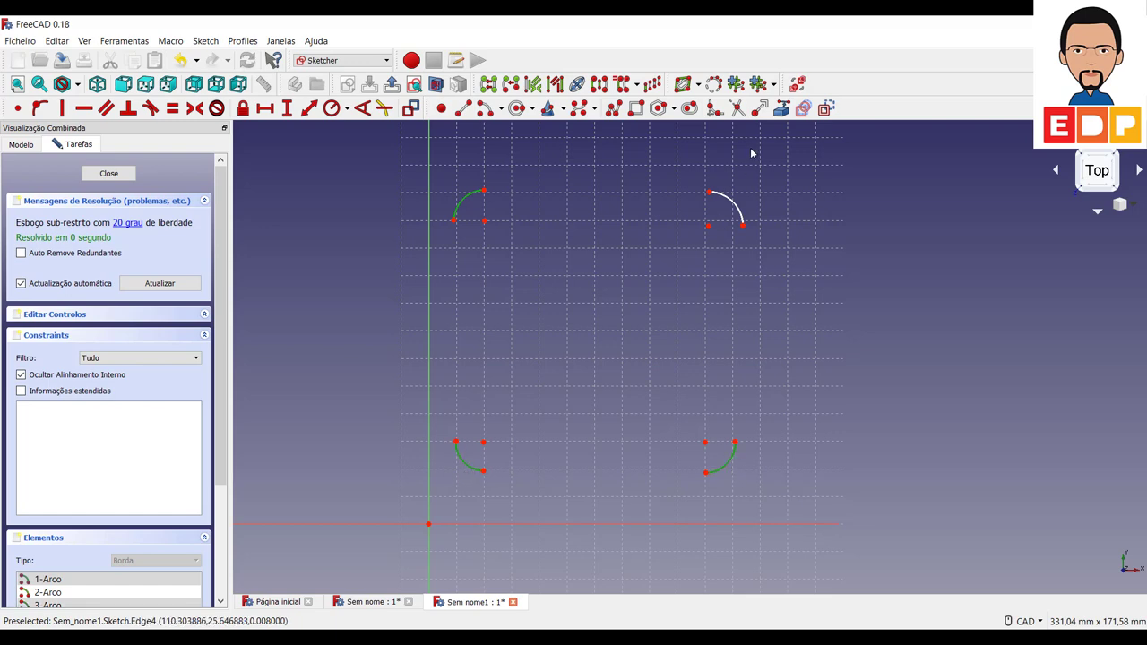
{"action": "left_click", "coordinate": [736, 212]}
{"action": "left_click", "coordinate": [173, 108]}
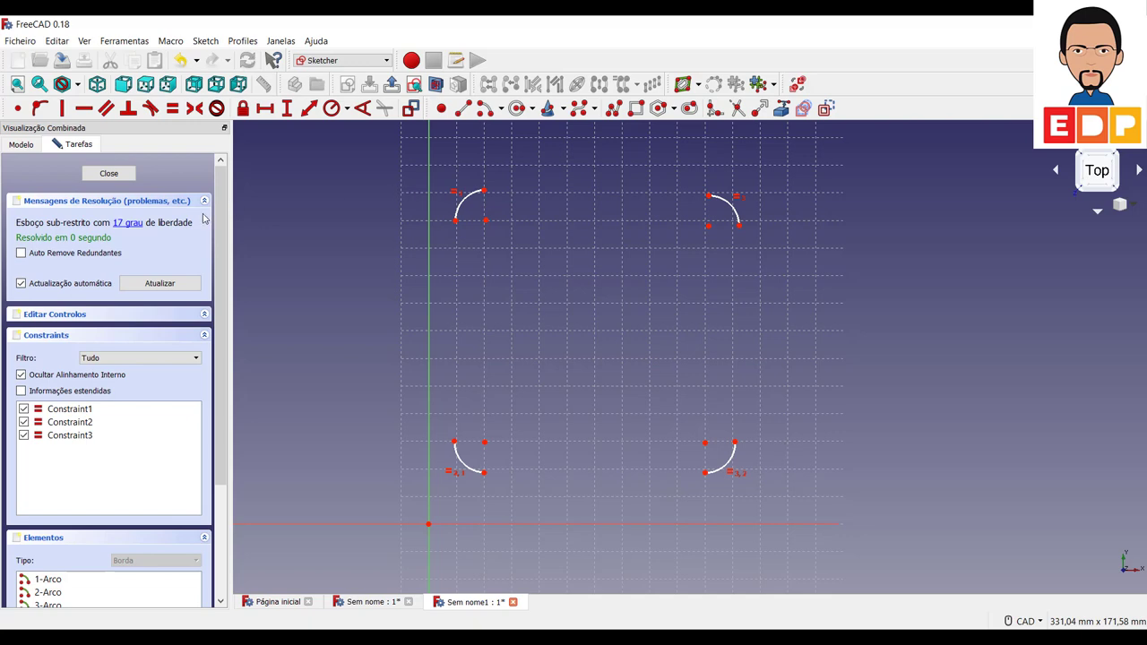
{"action": "left_click", "coordinate": [485, 222]}
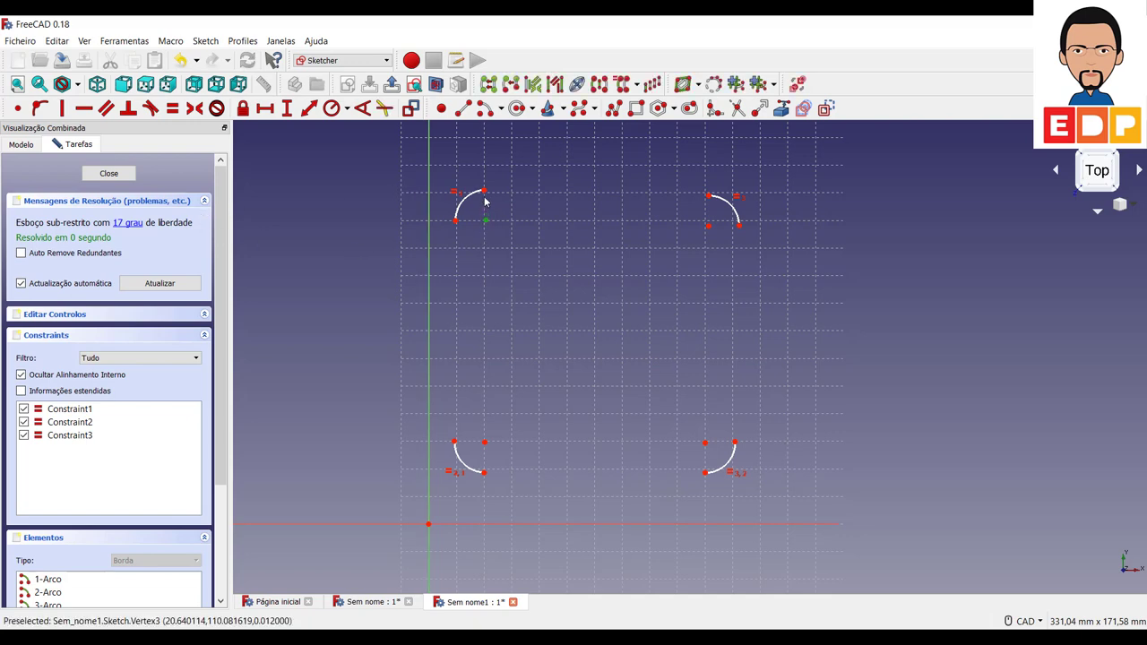
{"action": "left_click", "coordinate": [485, 443]}
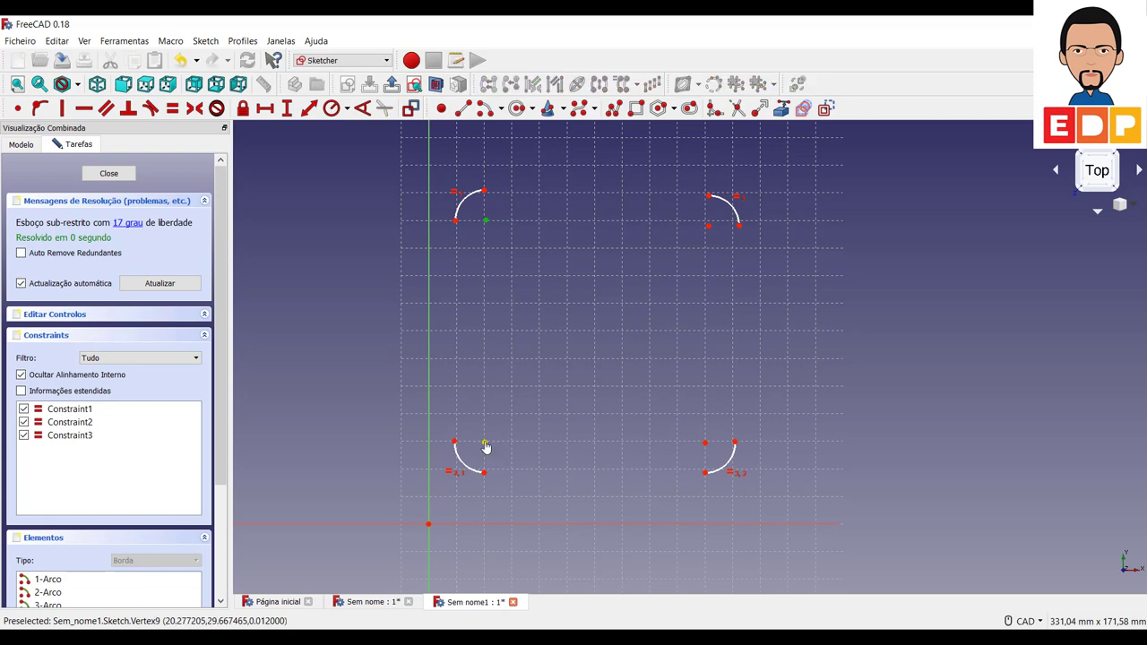
Align the selected arc points with 0 mm vertical and horizontal distances
{"action": "left_click", "coordinate": [285, 108]}
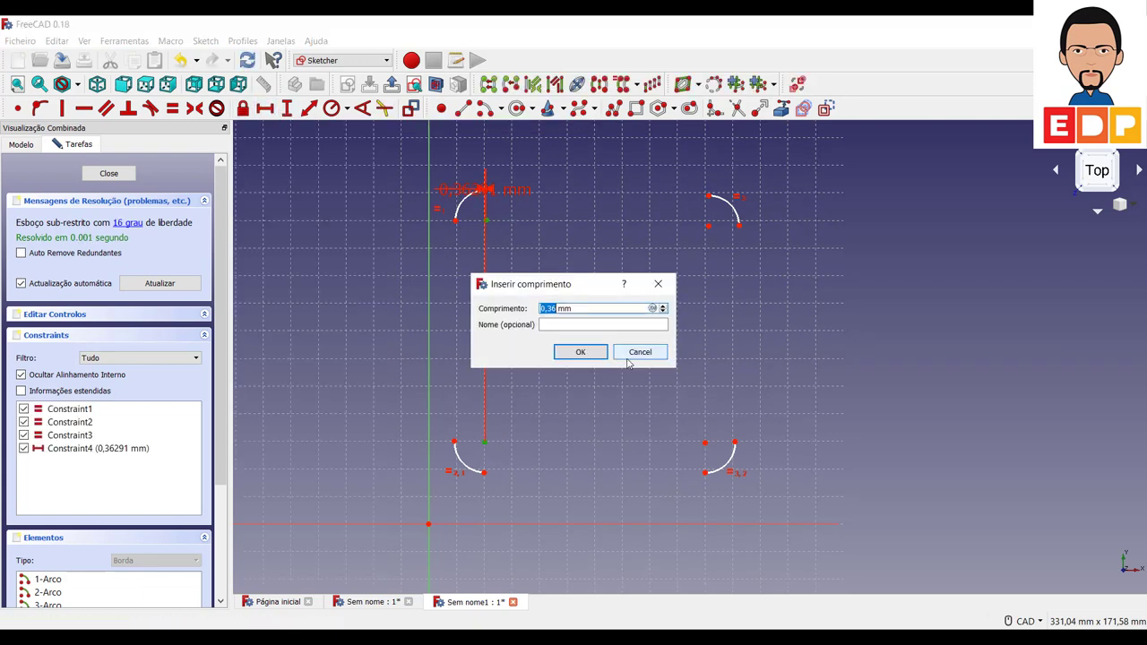
{"action": "type", "text": "0"}
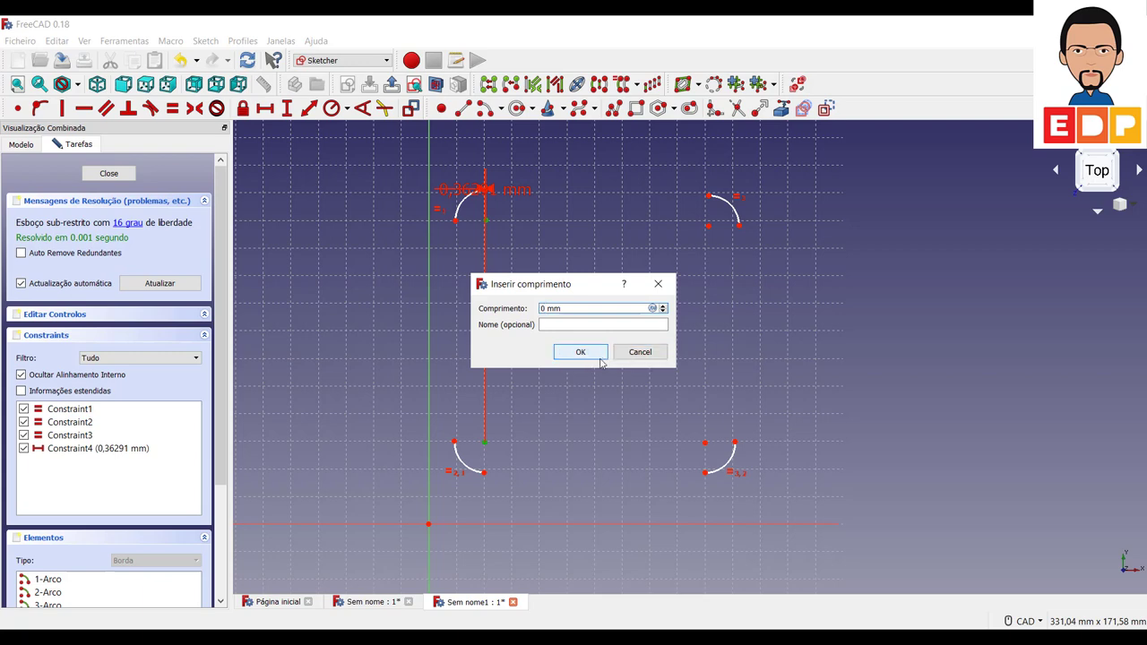
{"action": "left_click", "coordinate": [580, 351]}
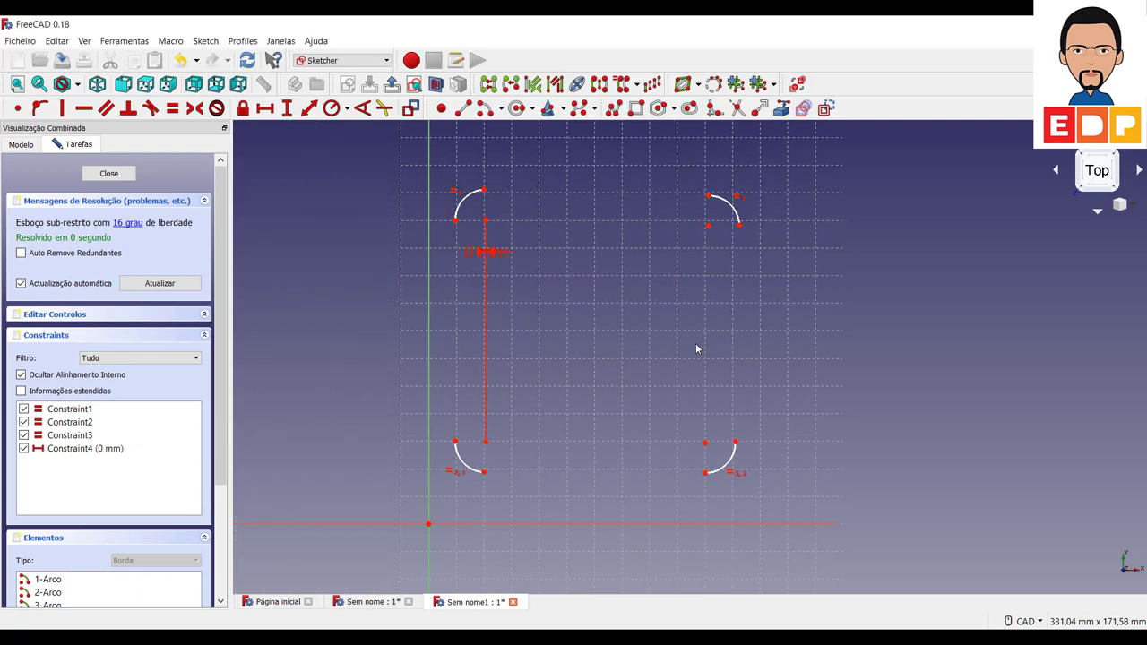
{"action": "left_click", "coordinate": [707, 442]}
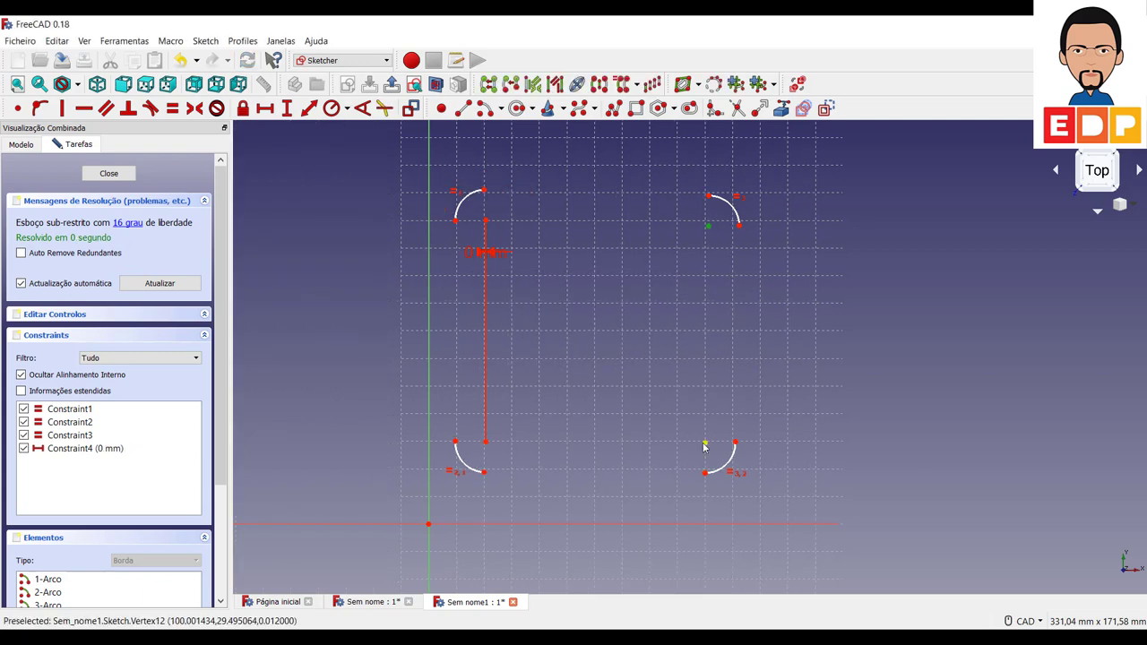
{"action": "left_click", "coordinate": [266, 111]}
{"action": "type", "text": "0"}
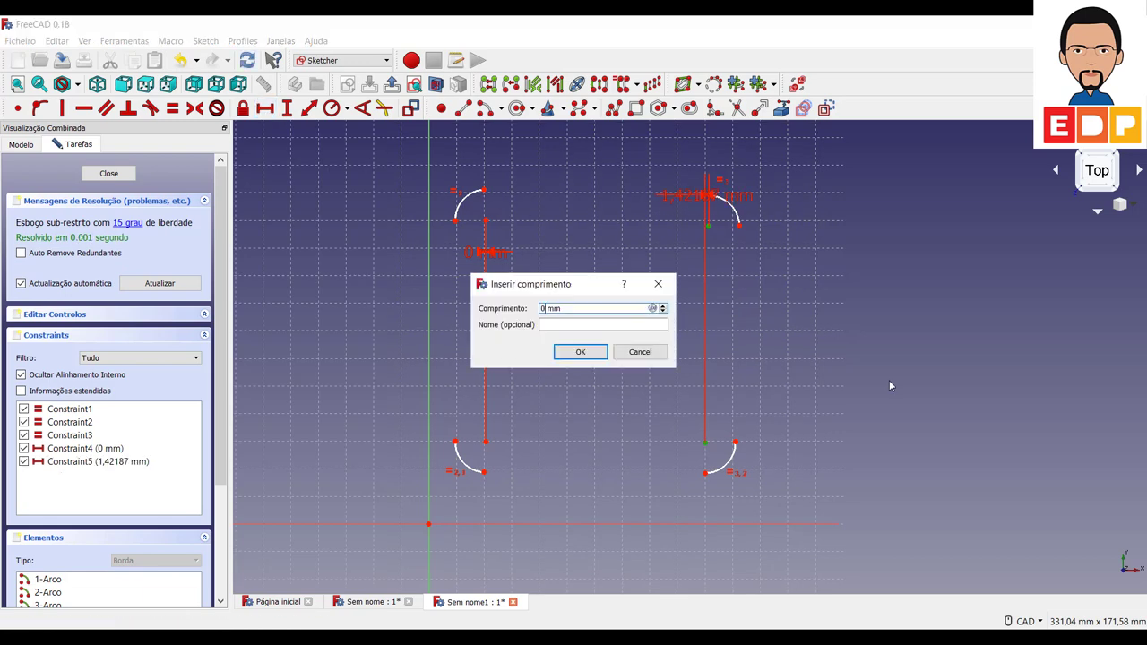
{"action": "key", "text": "Return"}
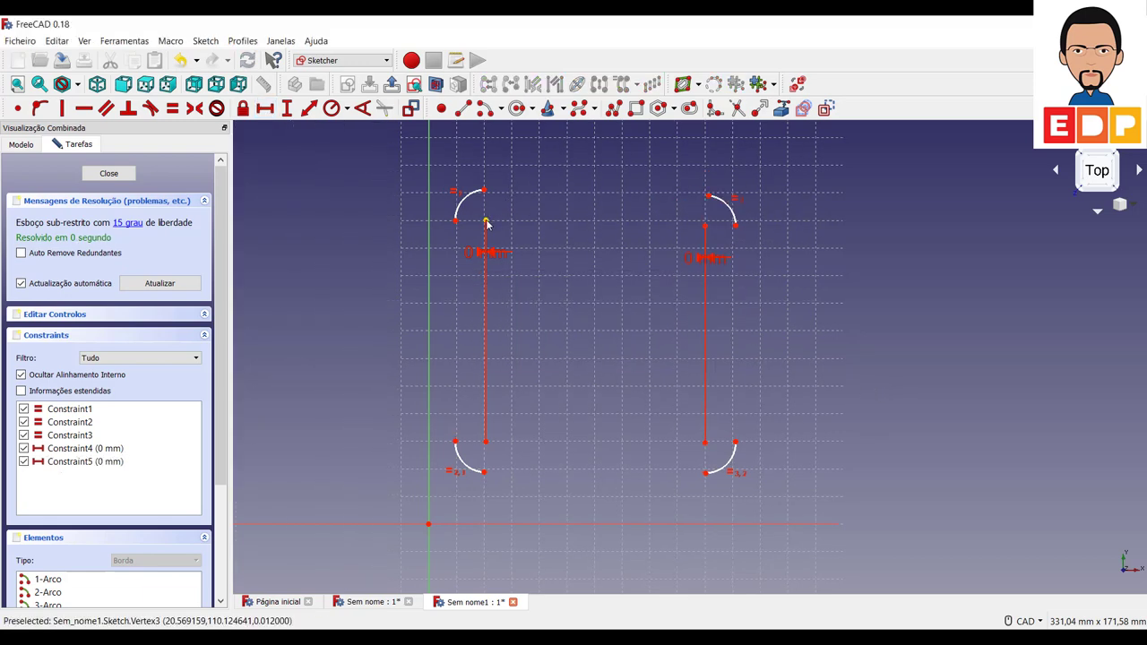
Level the top pair and bottom pair of arc points with 0 mm vertical distances
{"action": "left_click", "coordinate": [485, 220]}
{"action": "left_click", "coordinate": [705, 229]}
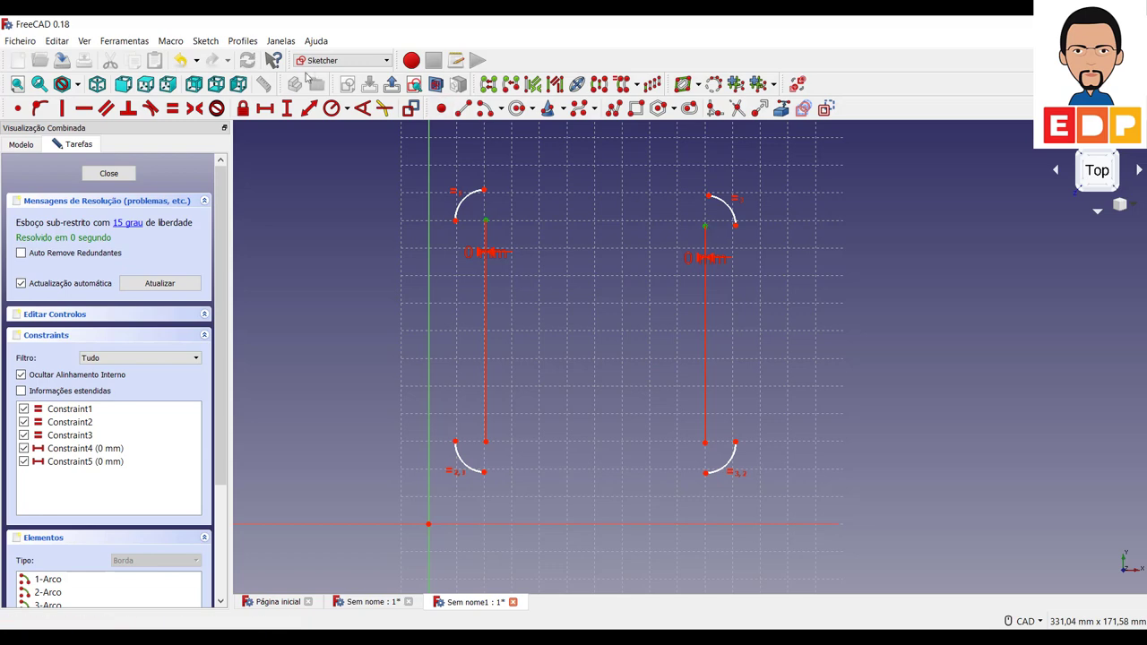
{"action": "type", "text": "i"}
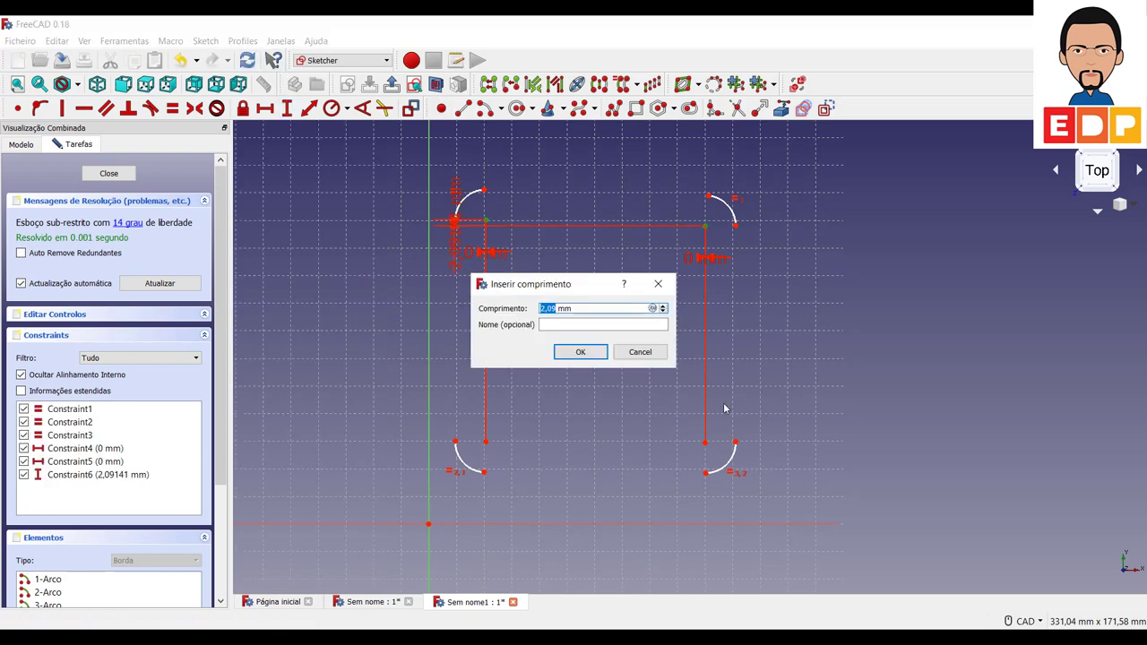
{"action": "type", "text": "0"}
{"action": "key", "text": "Return"}
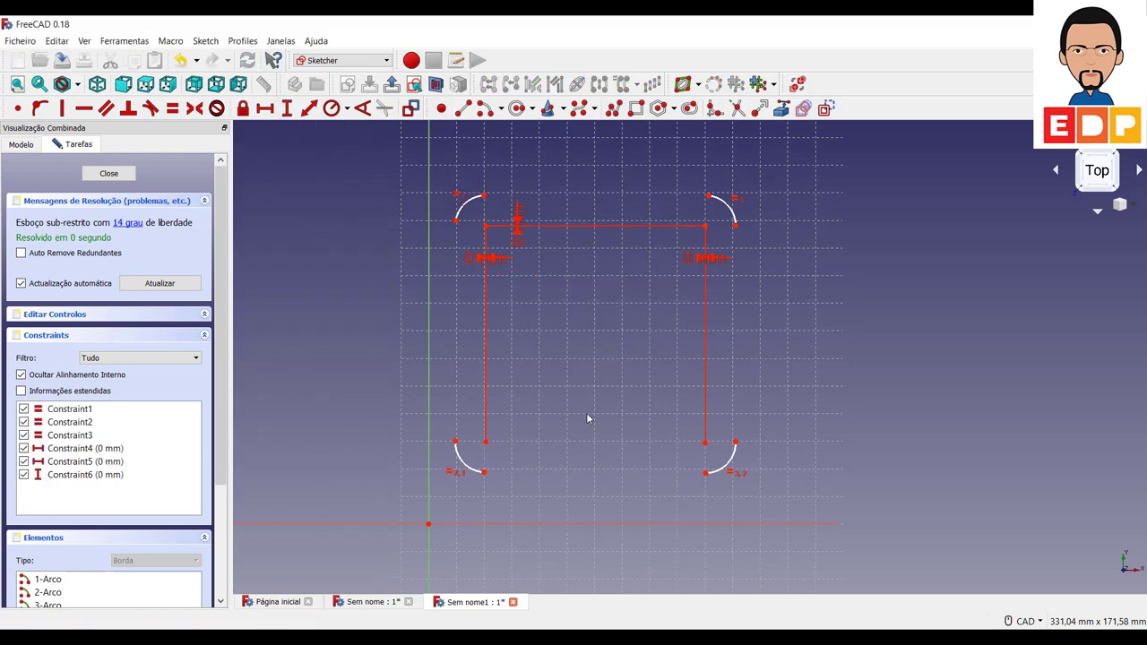
{"action": "left_click", "coordinate": [485, 442]}
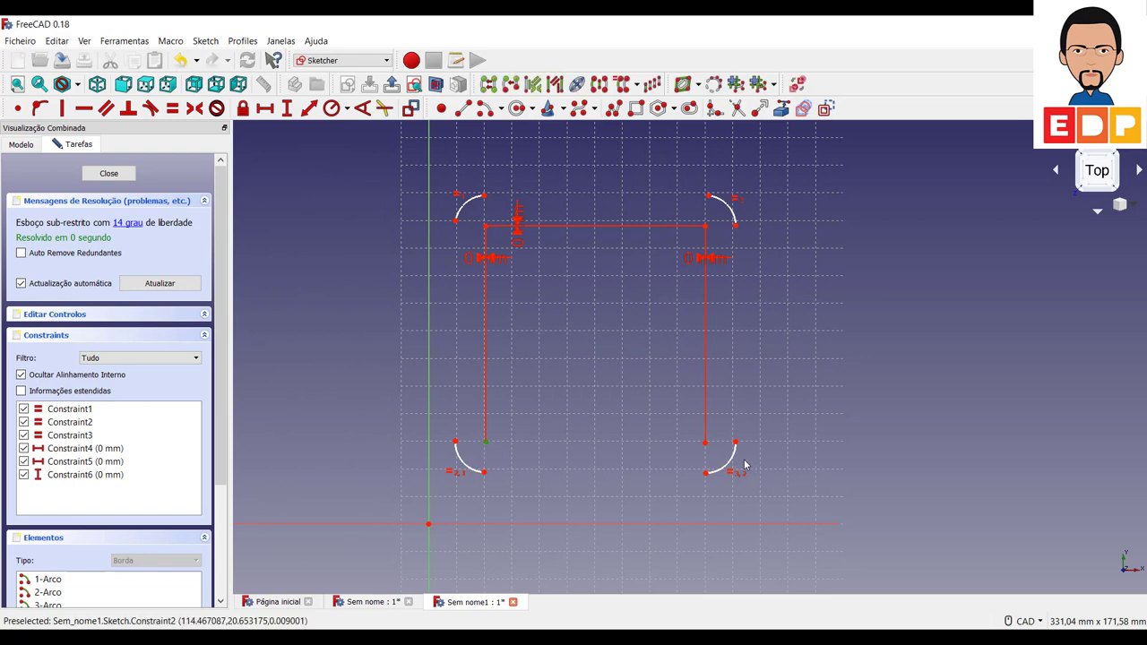
{"action": "left_click", "coordinate": [706, 443]}
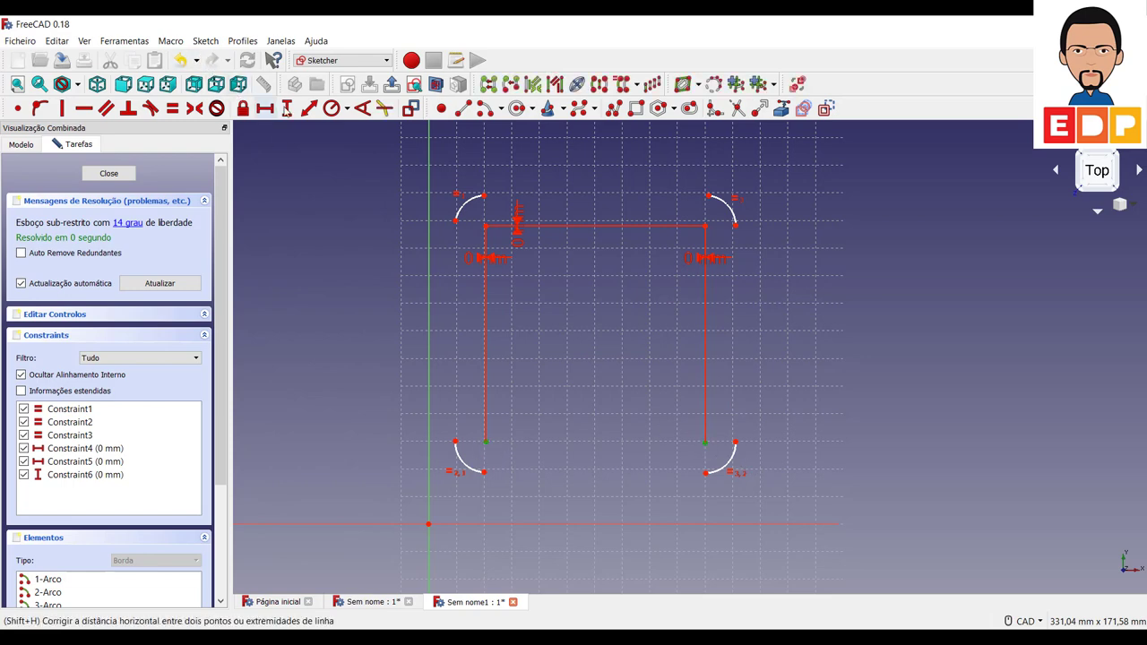
{"action": "left_click", "coordinate": [287, 108]}
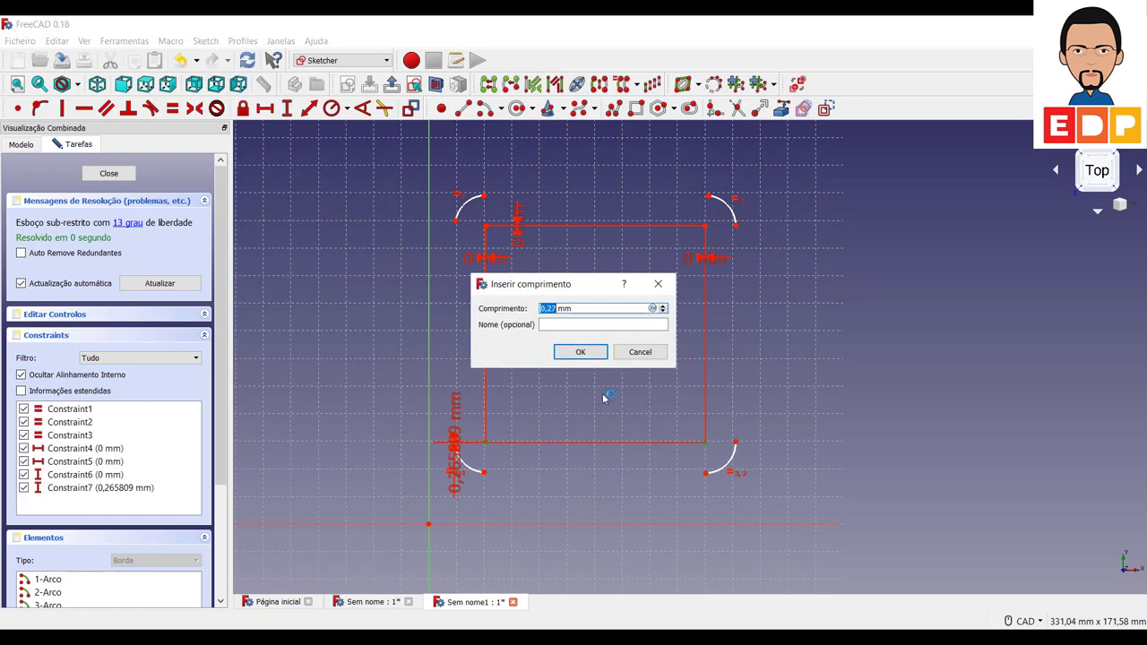
{"action": "key", "text": "Return"}
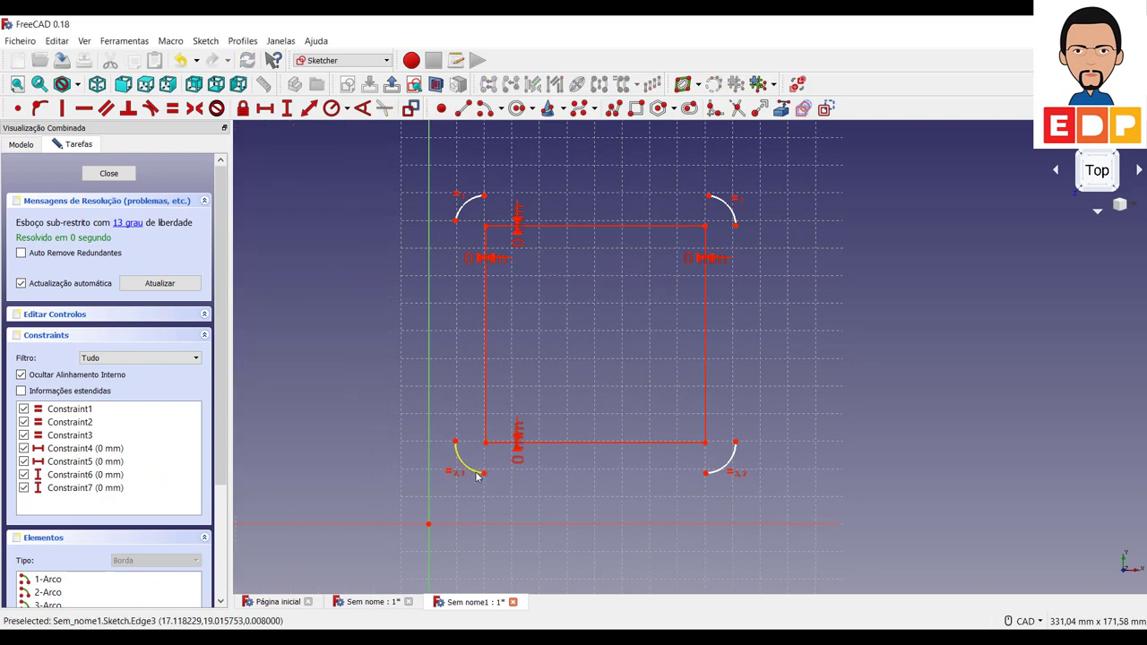
Give the top-left corner arc a 12 mm radius
{"action": "mouse_move", "coordinate": [460, 456]}
{"action": "left_mouse_down"}
{"action": "mouse_move", "coordinate": [459, 485]}
{"action": "mouse_move", "coordinate": [507, 481]}
{"action": "left_mouse_up"}
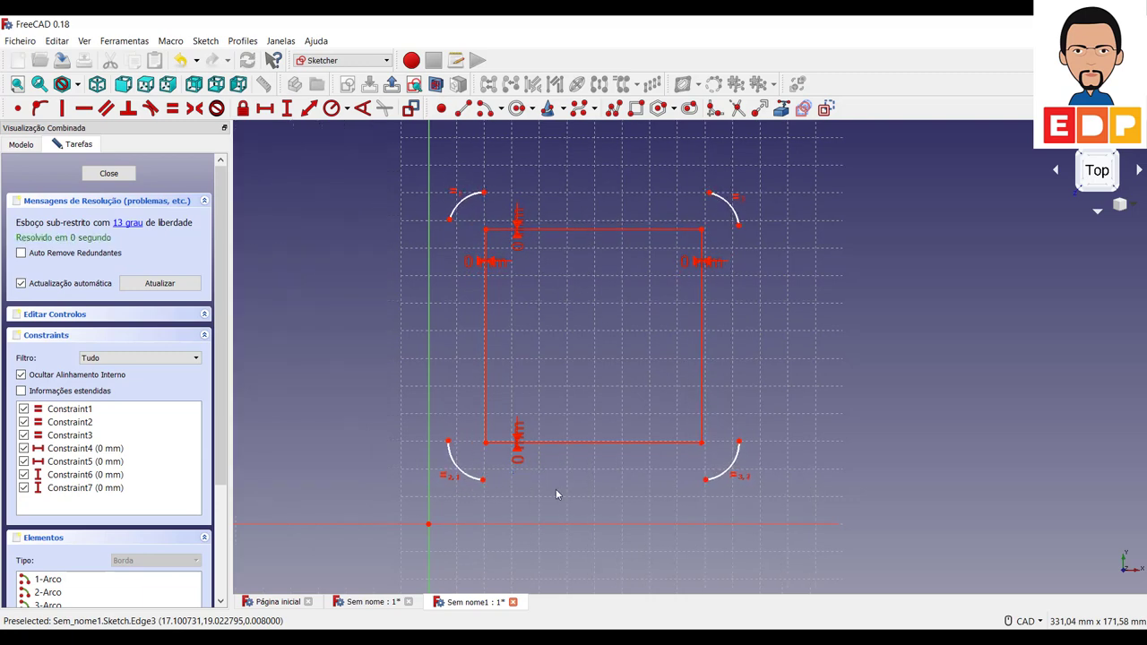
{"action": "left_click", "coordinate": [459, 203]}
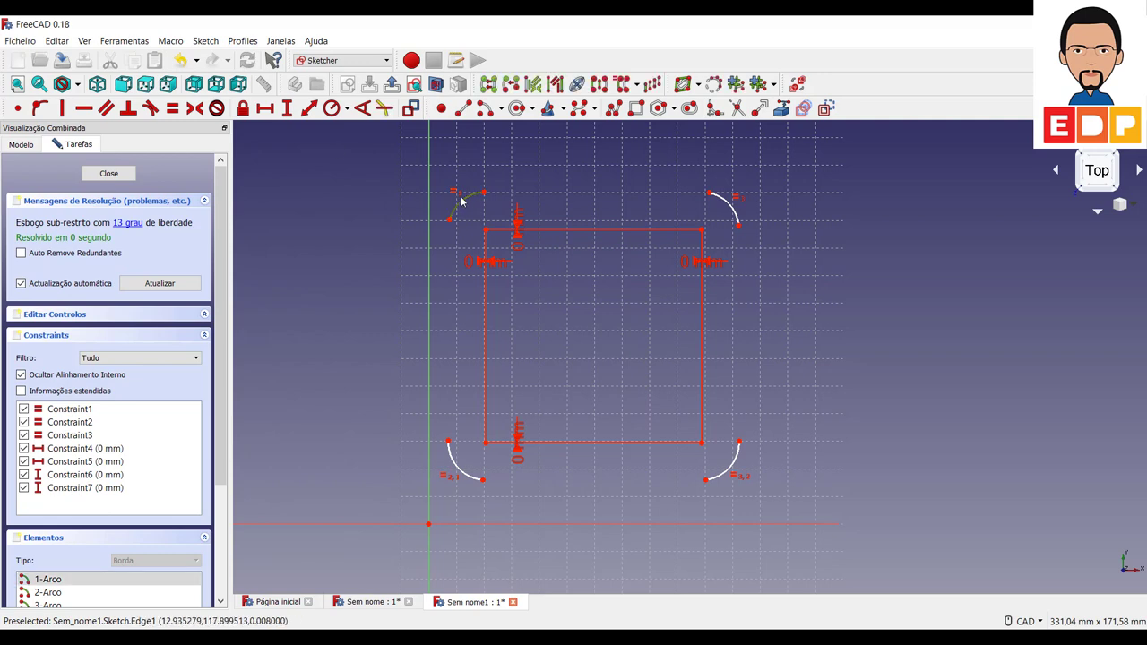
{"action": "left_click", "coordinate": [331, 108]}
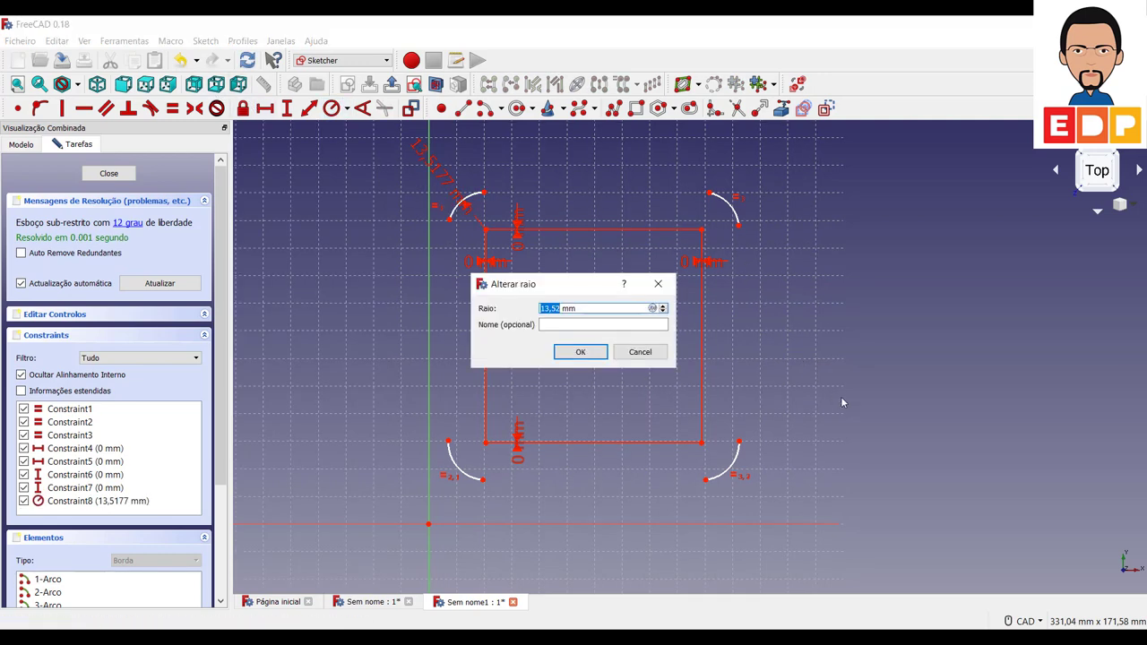
{"action": "type", "text": "1"}
{"action": "key", "text": "Return"}
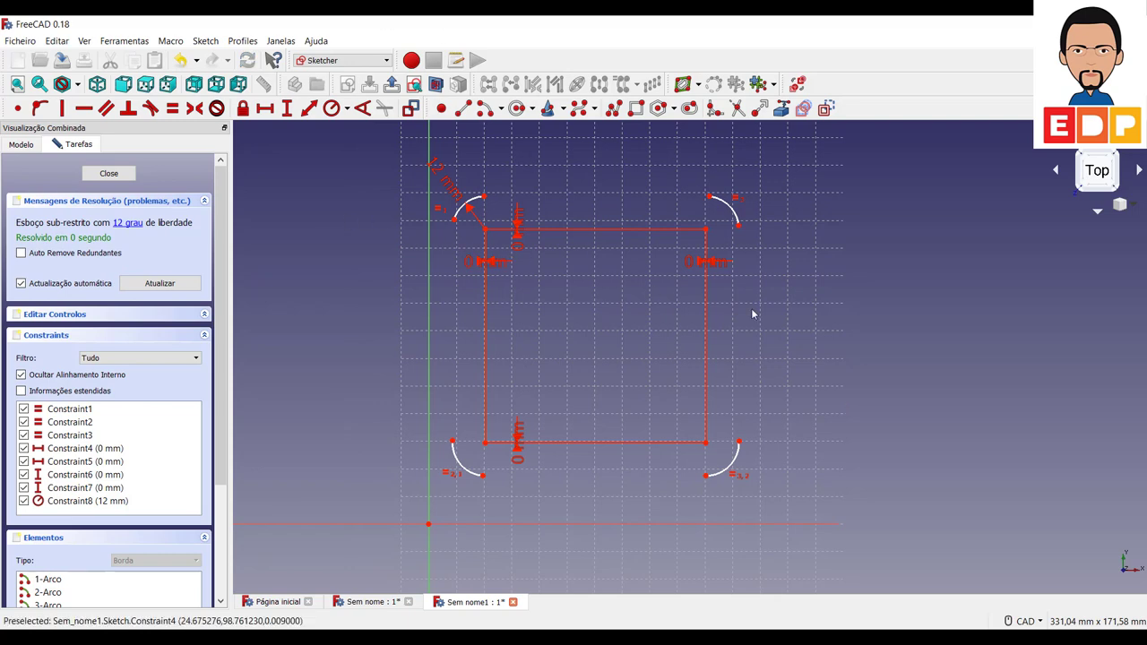
Level the left-side arc endpoints with their corners using 0 mm vertical distances
{"action": "left_click", "coordinate": [483, 446]}
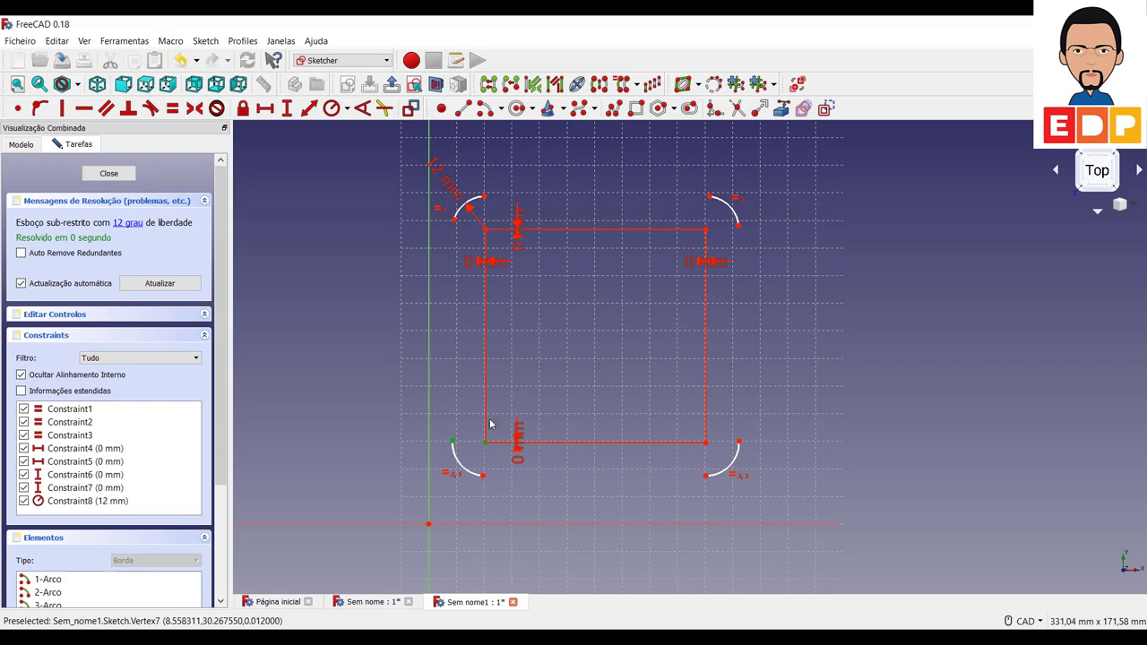
{"action": "left_click", "coordinate": [287, 108]}
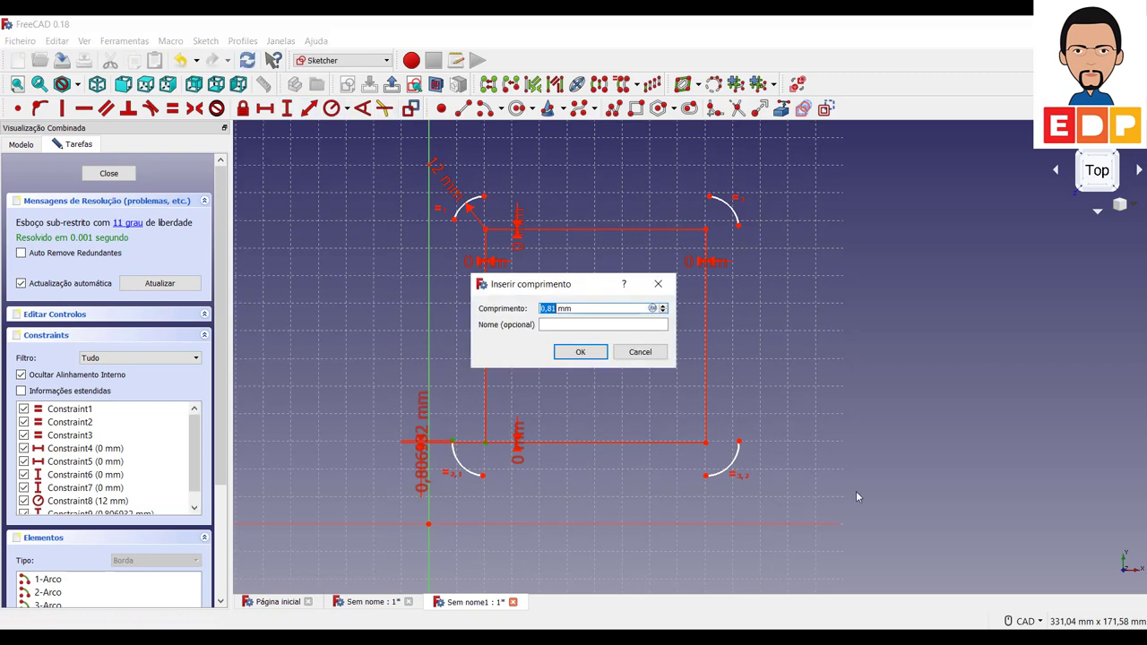
{"action": "type", "text": "0"}
{"action": "key", "text": "Return"}
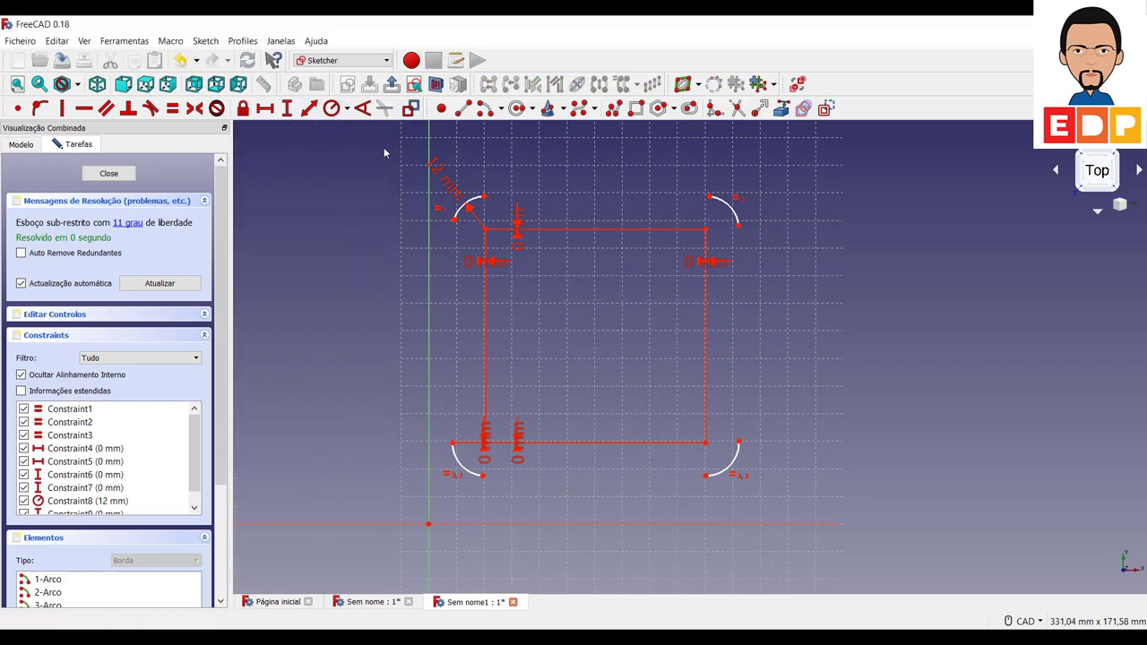
{"action": "left_click", "coordinate": [455, 220]}
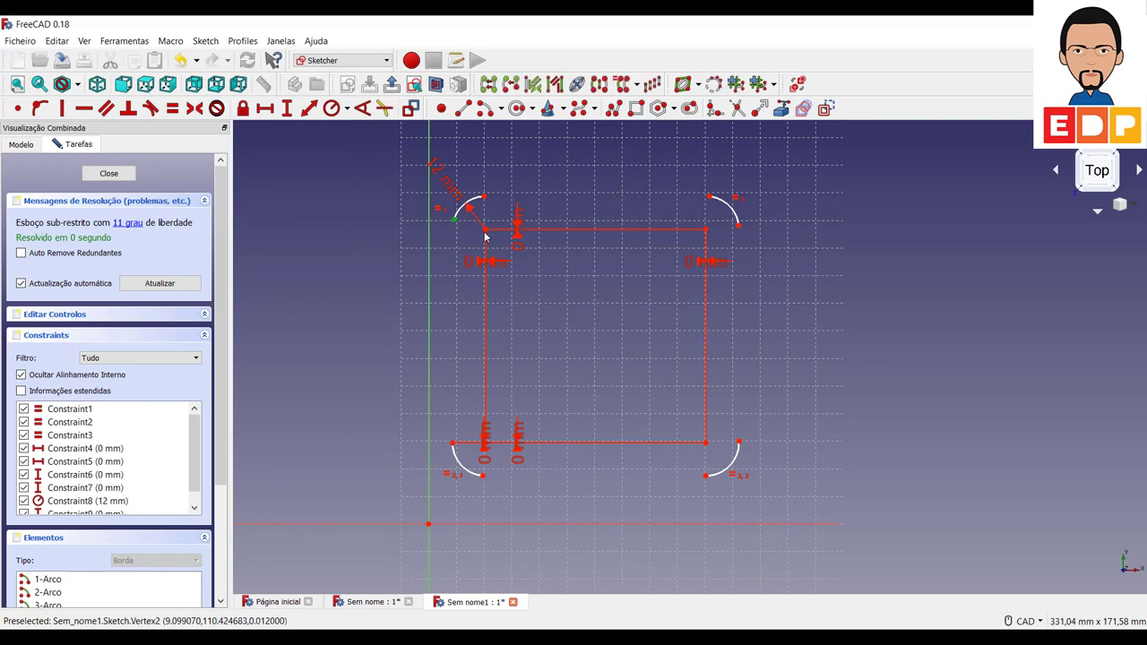
{"action": "left_click", "coordinate": [485, 231]}
{"action": "left_click", "coordinate": [287, 108]}
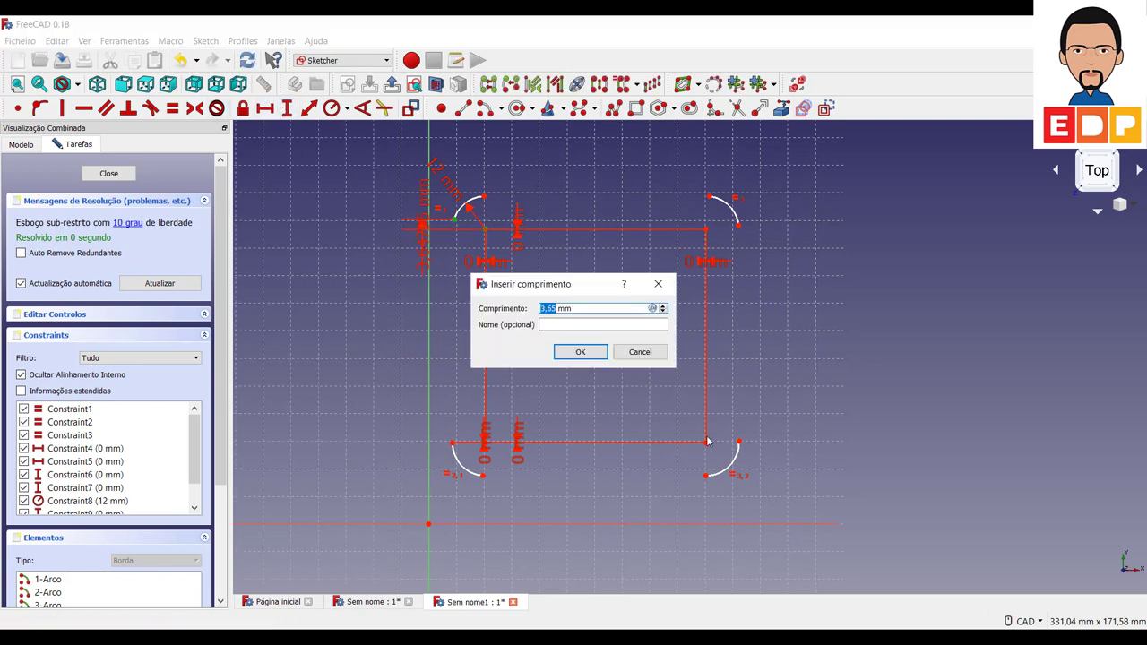
{"action": "type", "text": "0"}
{"action": "key", "text": "Return"}
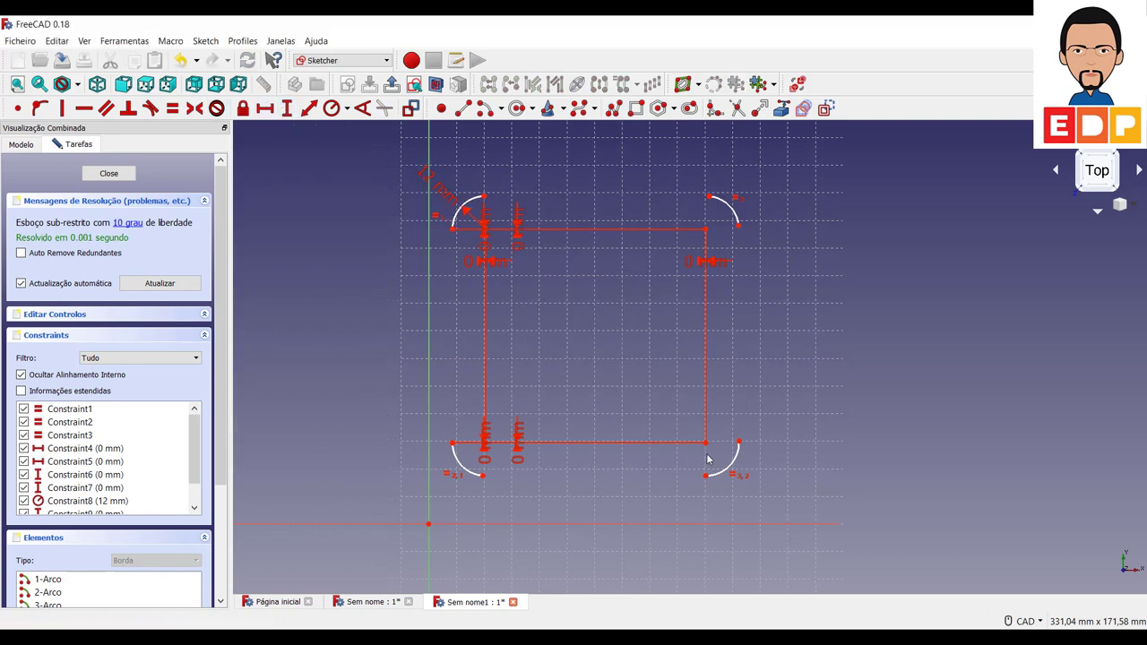
Level the right-side arc endpoints with their corners using 0 mm vertical distances
{"action": "left_click", "coordinate": [739, 226]}
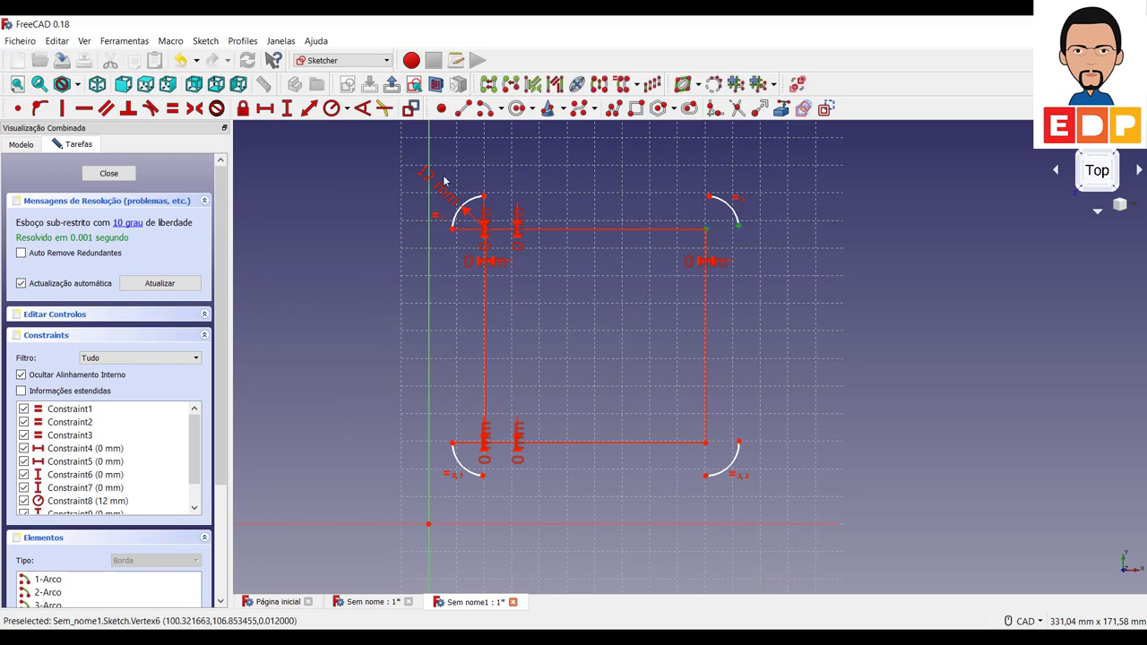
{"action": "left_click", "coordinate": [287, 107]}
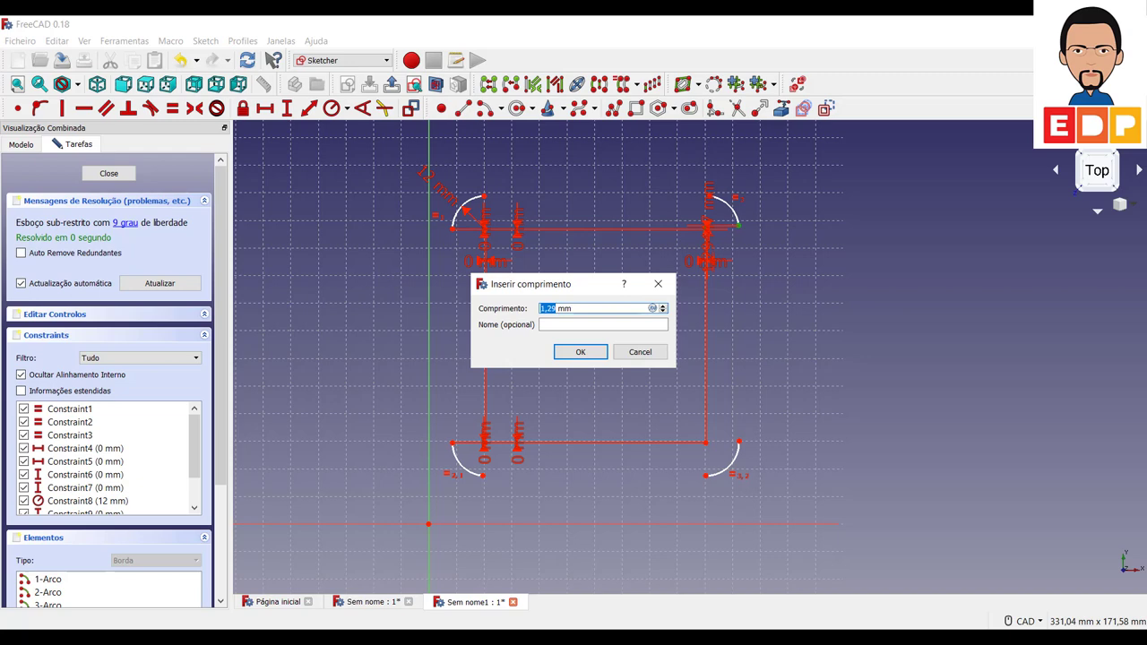
{"action": "type", "text": "0"}
{"action": "key", "text": "Return"}
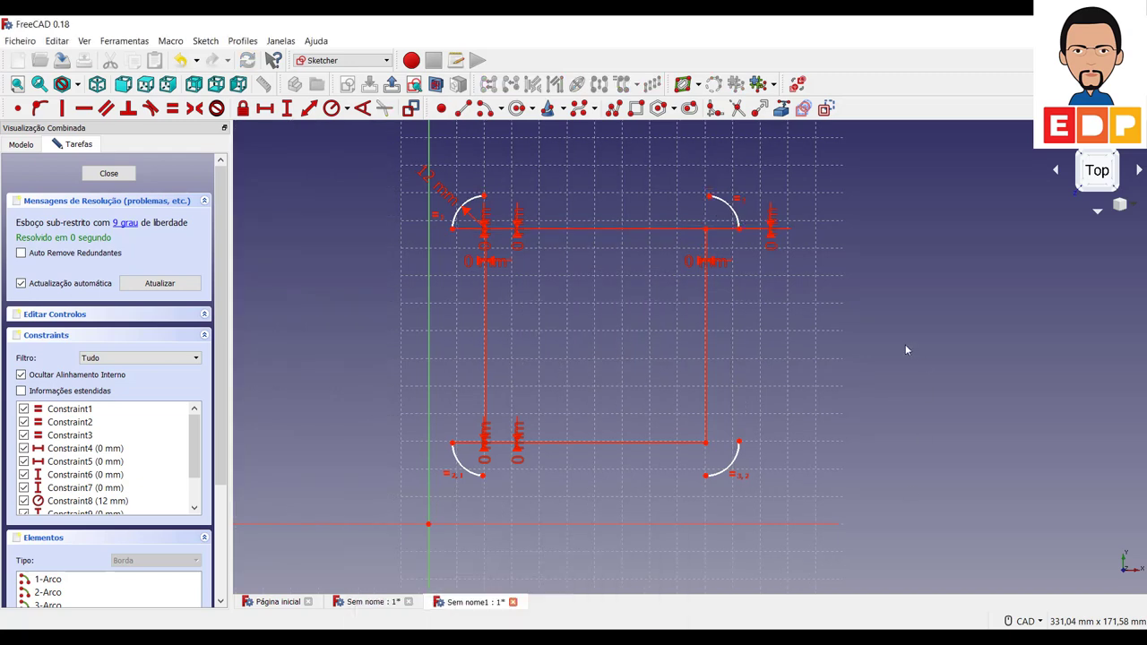
{"action": "left_click", "coordinate": [707, 444]}
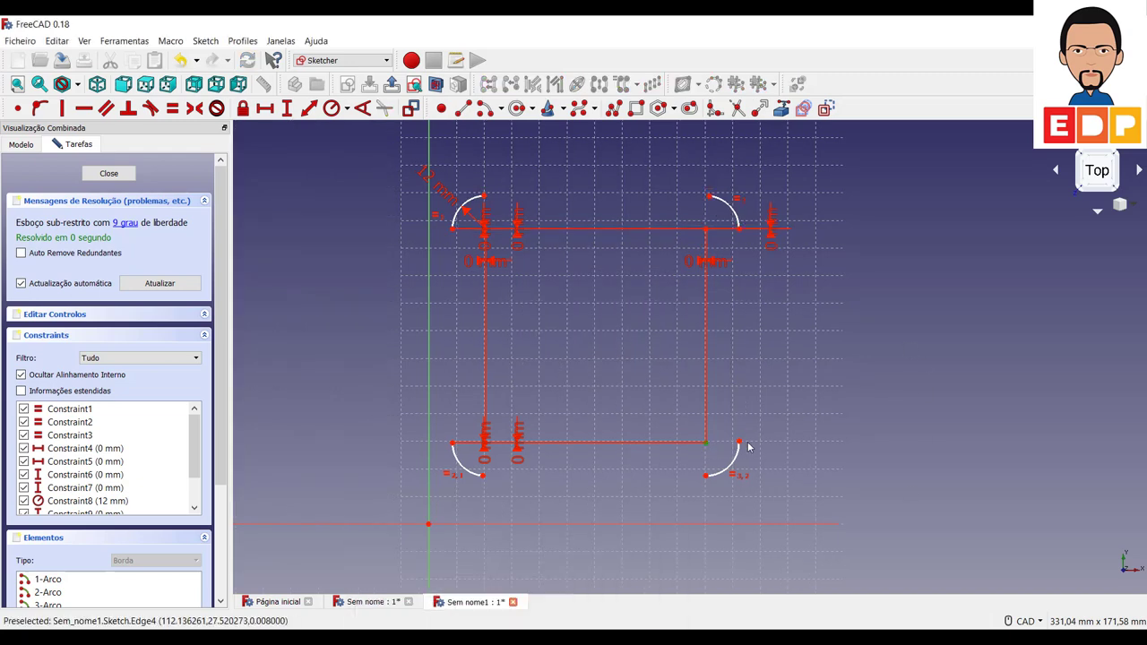
{"action": "left_click", "coordinate": [286, 108]}
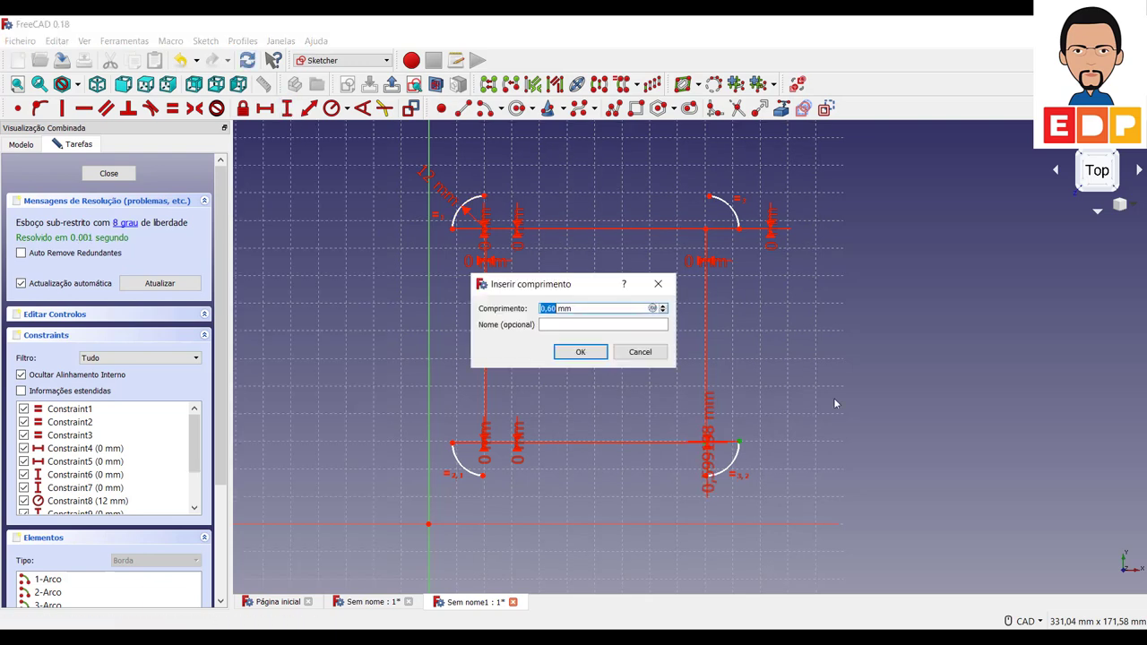
{"action": "type", "text": "0"}
{"action": "key", "text": "Return"}
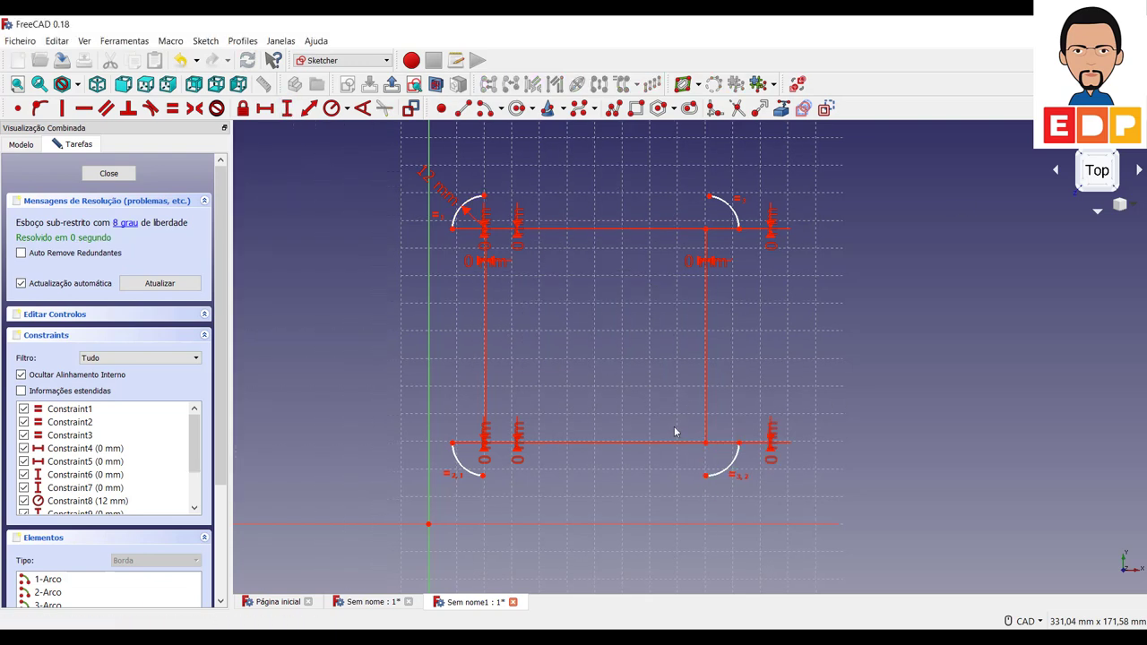
Align the lower-right arc's endpoint with its corner via a 0 mm horizontal distance
{"action": "left_click_drag", "start_coordinate": [703, 486], "coordinate": [717, 479]}
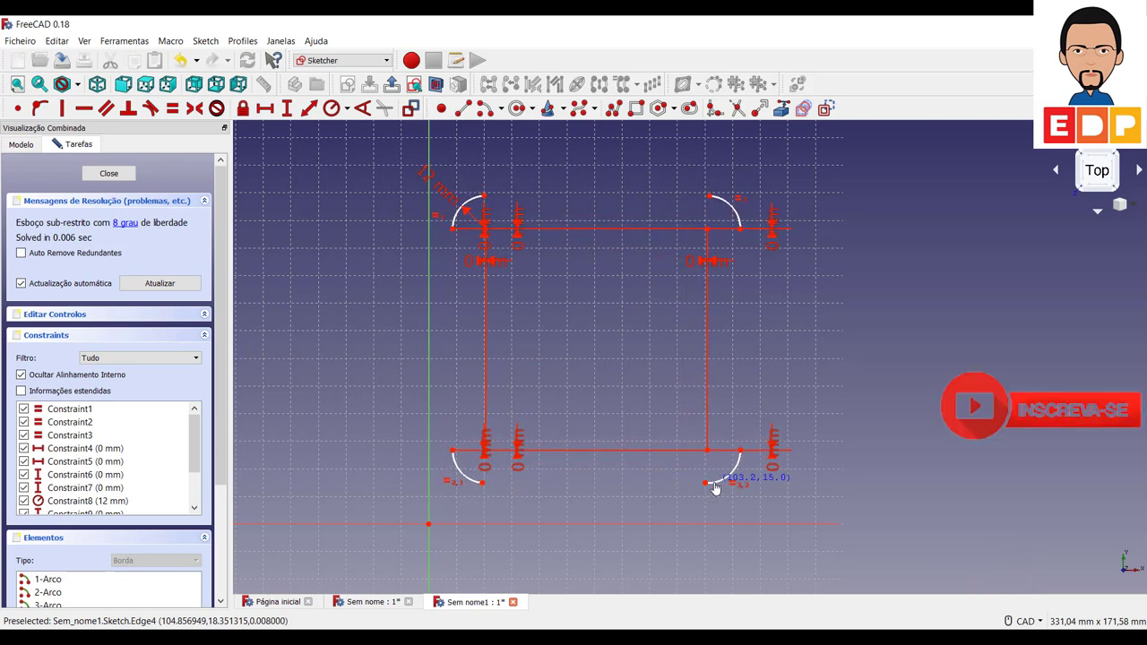
{"action": "left_click_drag", "start_coordinate": [717, 479], "coordinate": [705, 485]}
{"action": "left_click", "coordinate": [704, 485]}
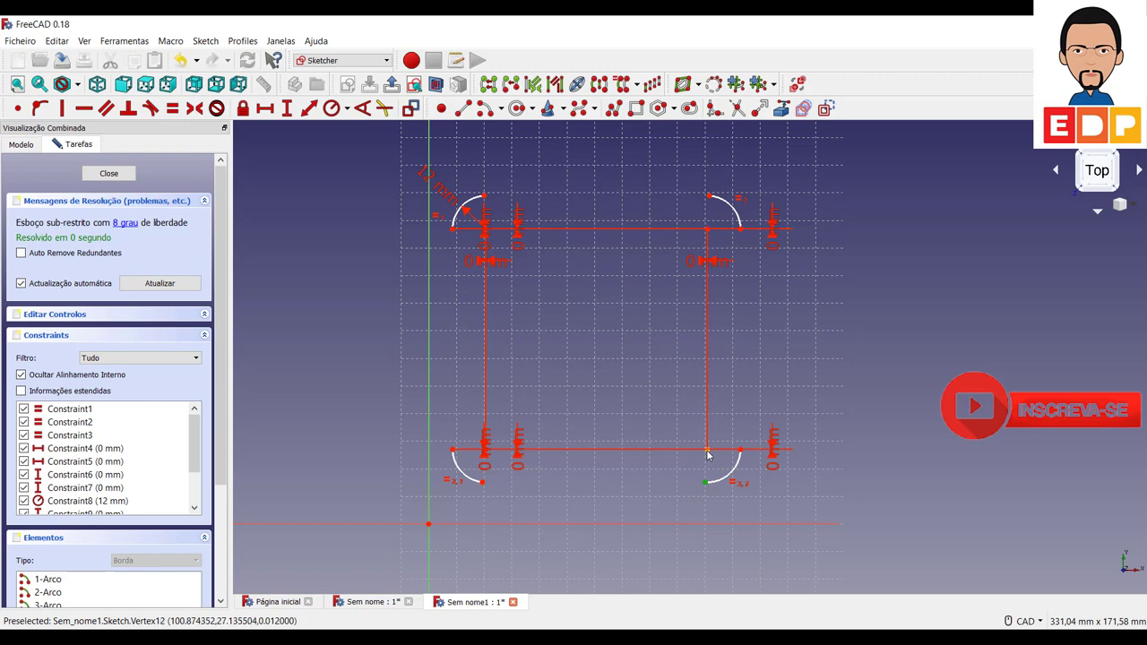
{"action": "left_click", "coordinate": [264, 108]}
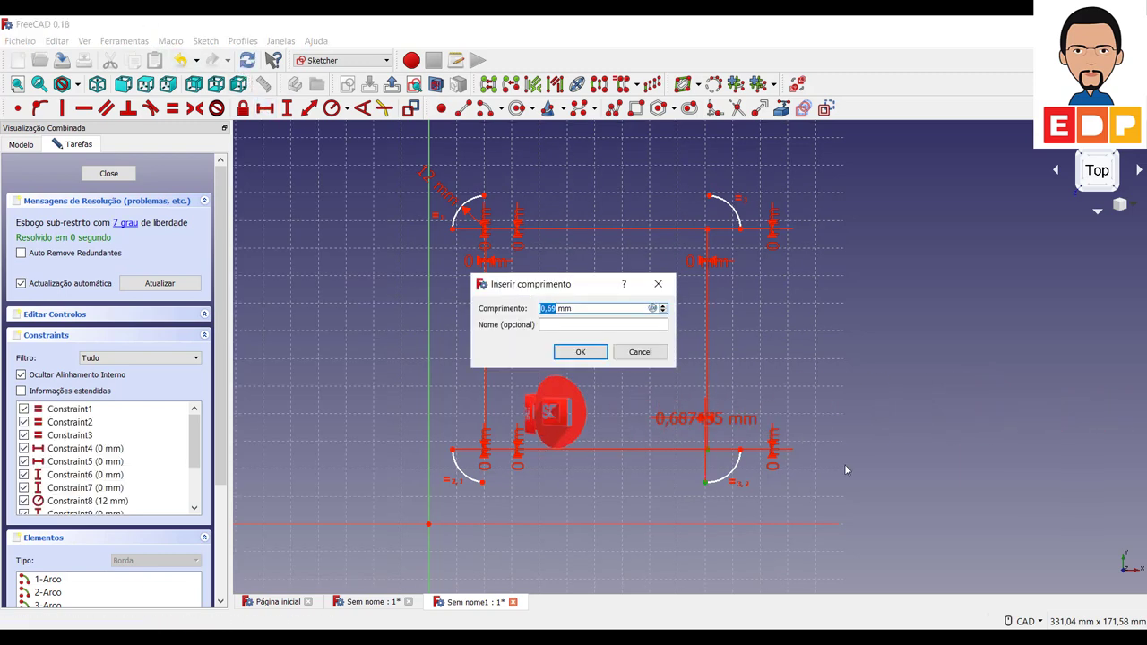
{"action": "type", "text": "0"}
{"action": "key", "text": "Return"}
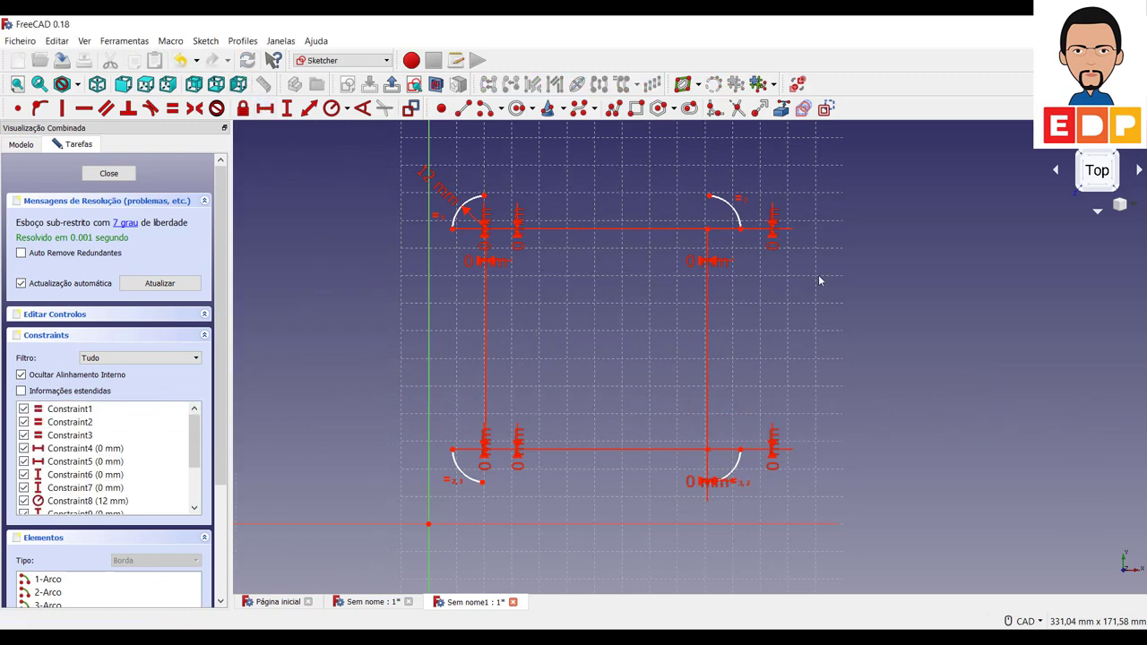
{"action": "left_click", "coordinate": [708, 230]}
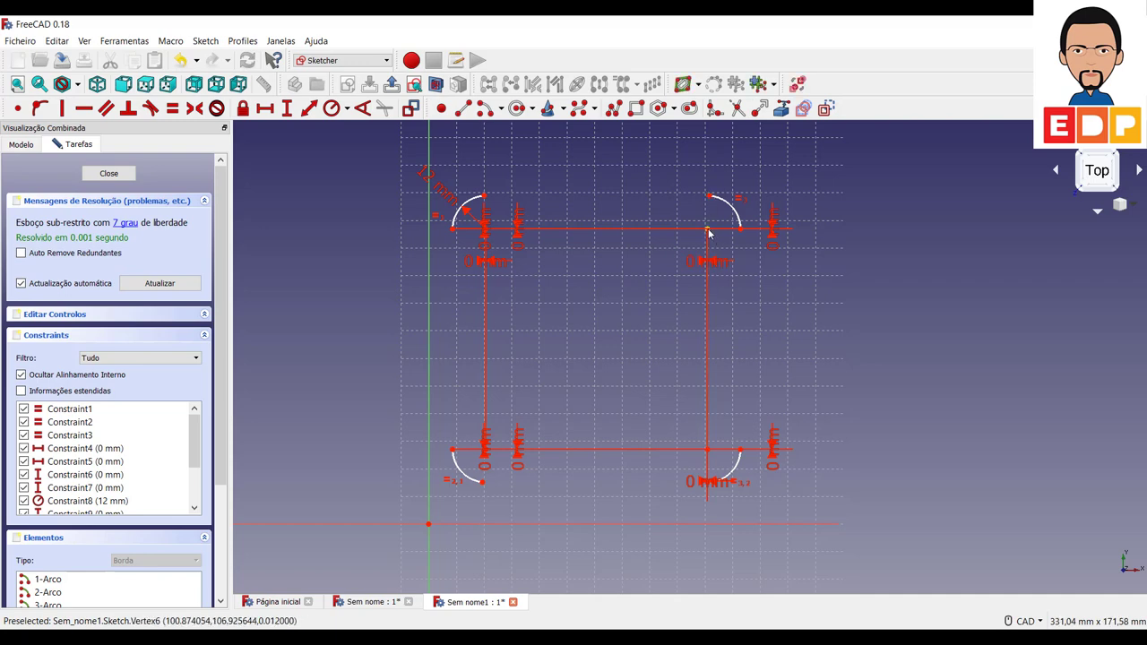
Add a 0 mm horizontal distance from the origin, then undo it after it collapses the sketch
{"action": "left_click", "coordinate": [265, 108]}
{"action": "type", "text": "0"}
{"action": "key", "text": "Return"}
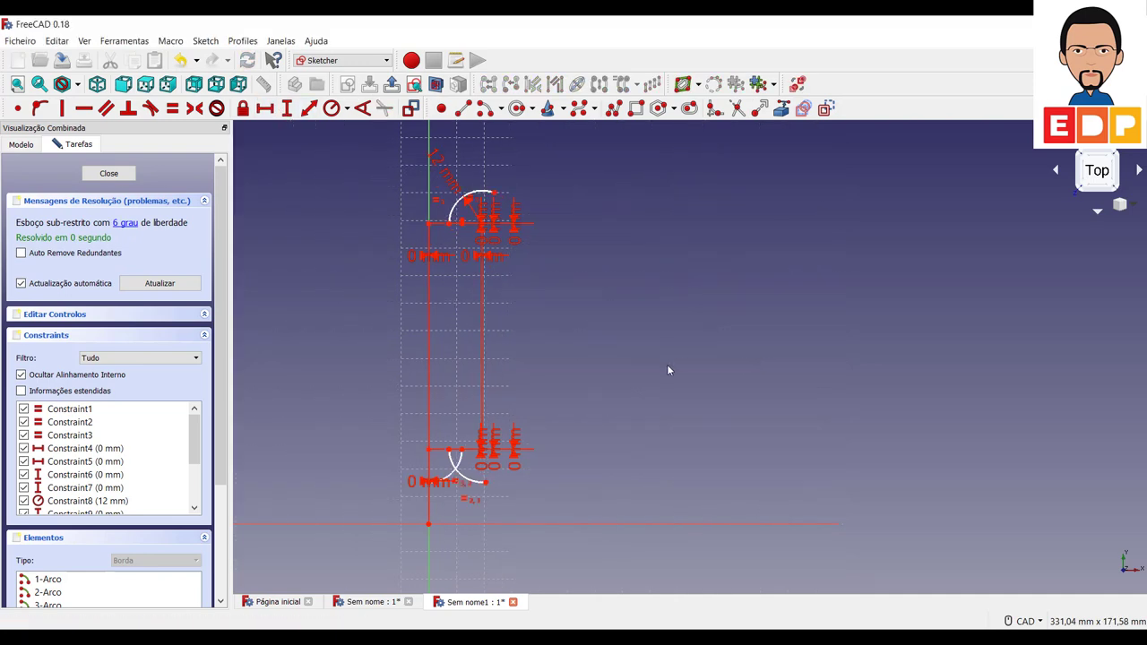
{"action": "key", "text": "ctrl+z"}
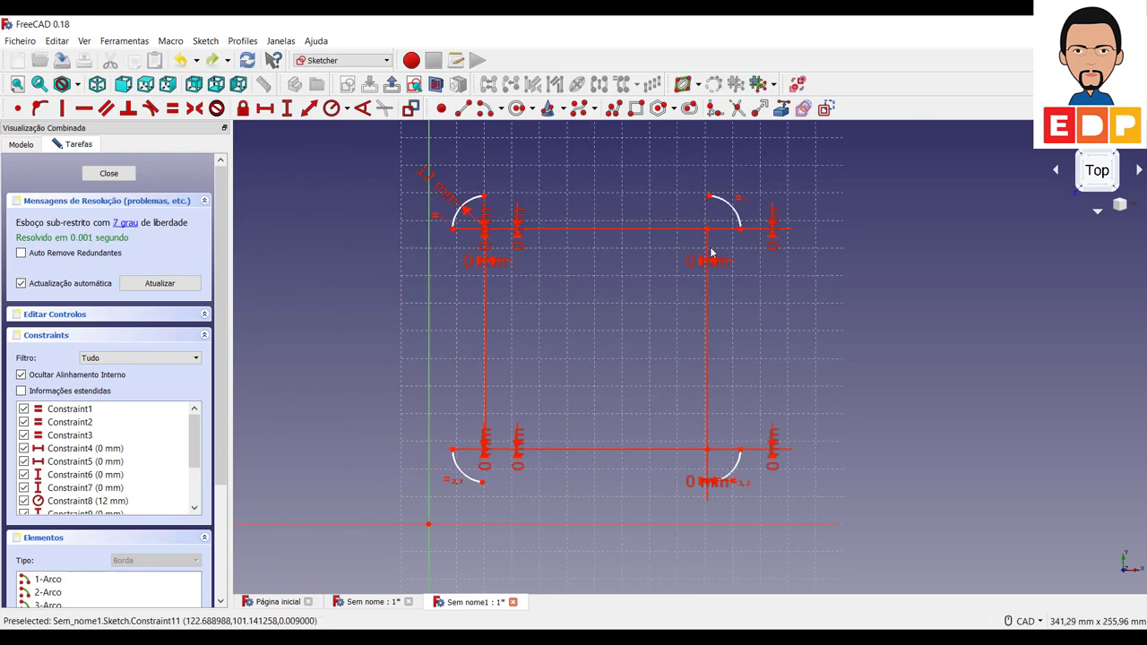
Align the upper-right arc's top endpoint with its corner at 0 mm horizontally
{"action": "left_click", "coordinate": [708, 195]}
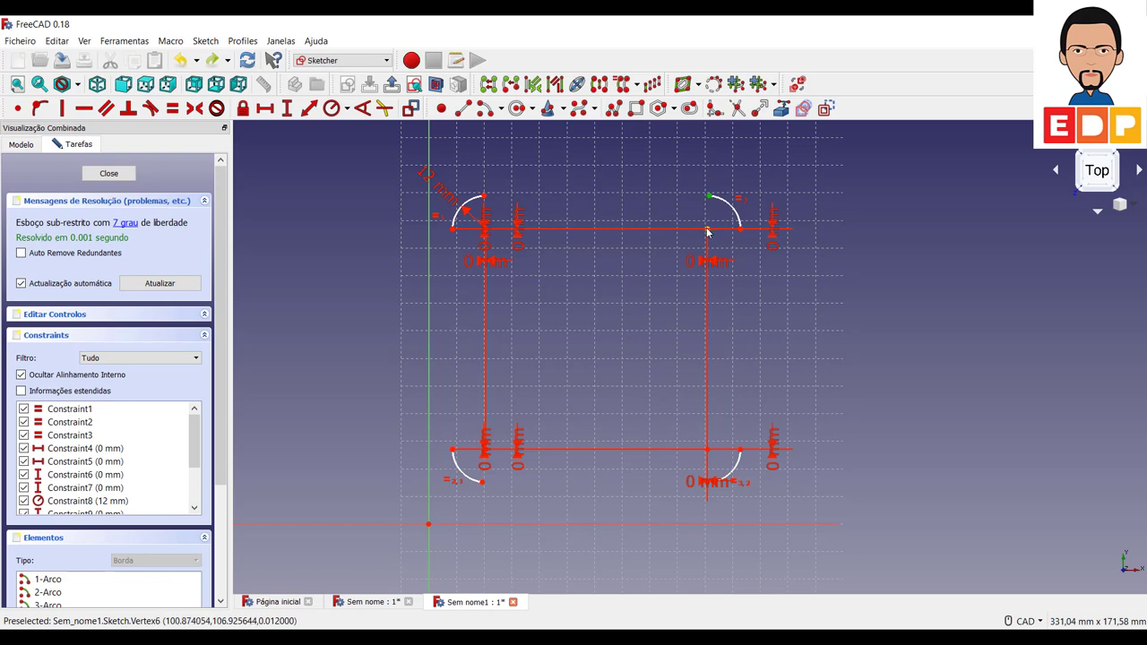
{"action": "left_click", "coordinate": [708, 231]}
{"action": "left_click", "coordinate": [265, 108]}
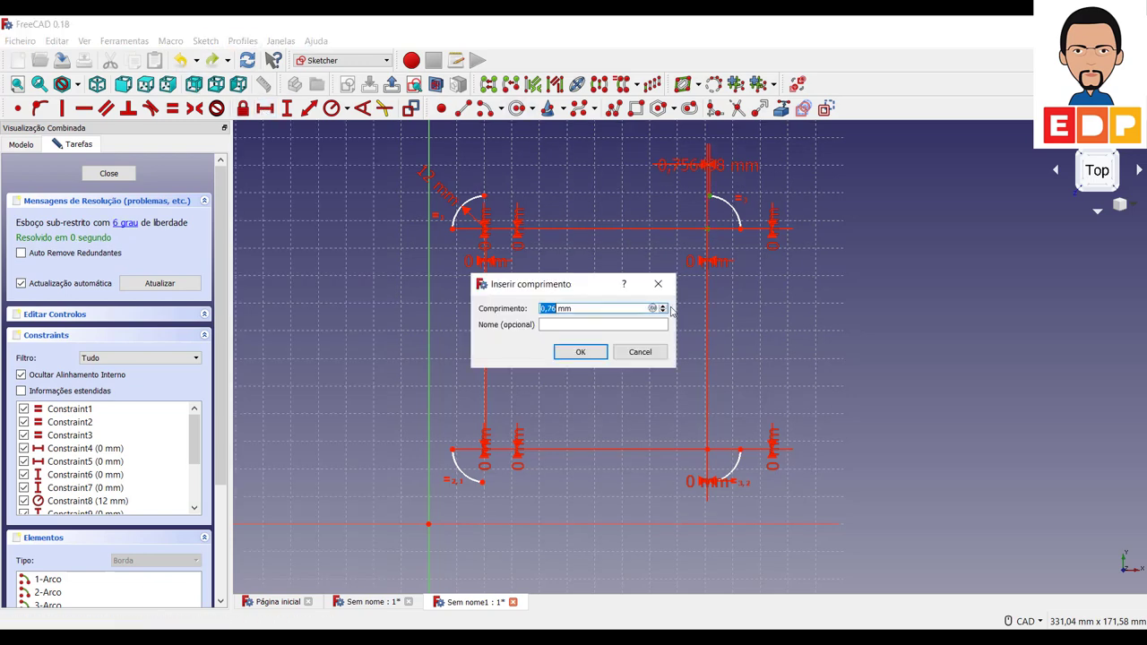
{"action": "key", "text": "Return"}
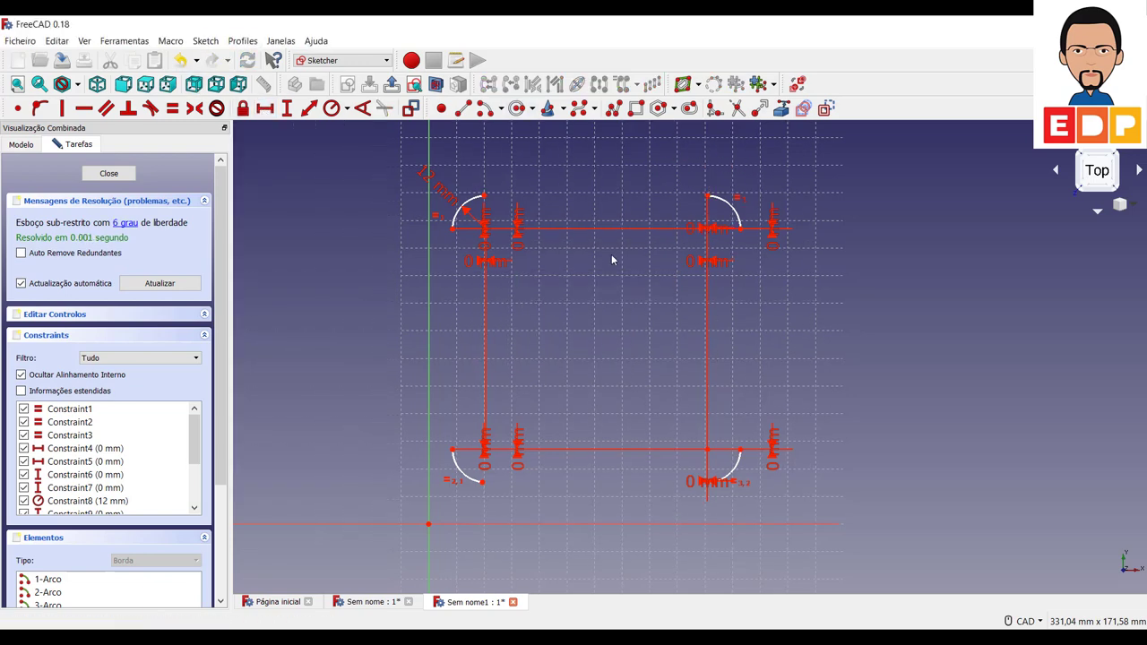
{"action": "scroll", "coordinate": [487, 215], "scroll_direction": "down", "scroll_amount": 5}
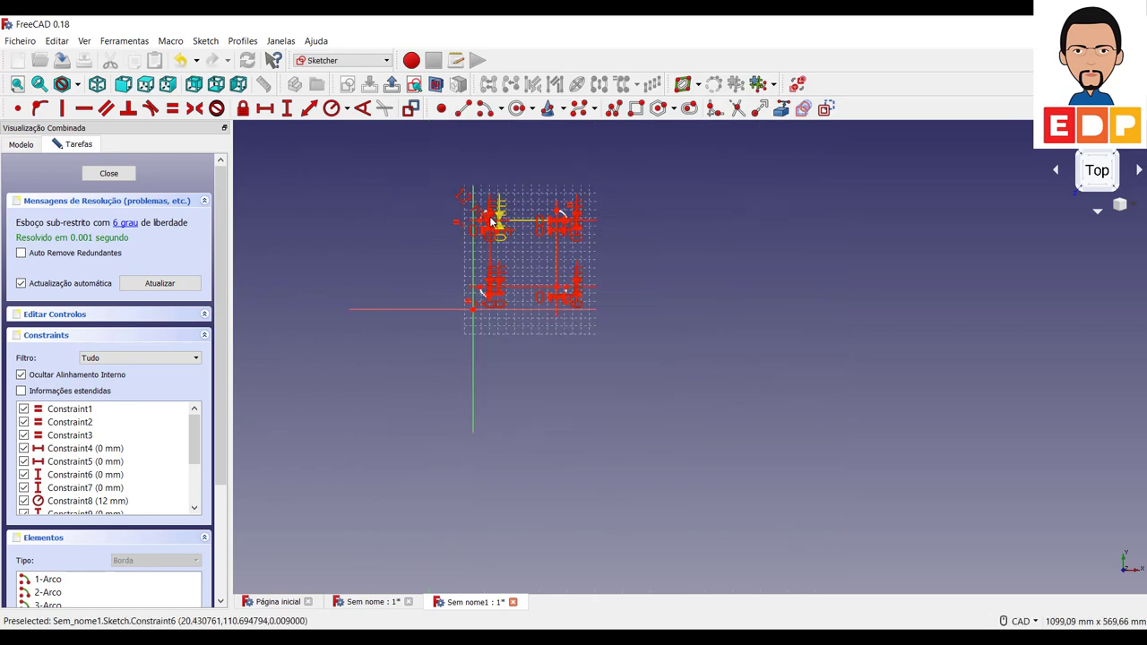
{"action": "scroll", "coordinate": [488, 228], "scroll_direction": "up", "scroll_amount": 6}
{"action": "left_click_drag", "start_coordinate": [426, 260], "coordinate": [335, 287]}
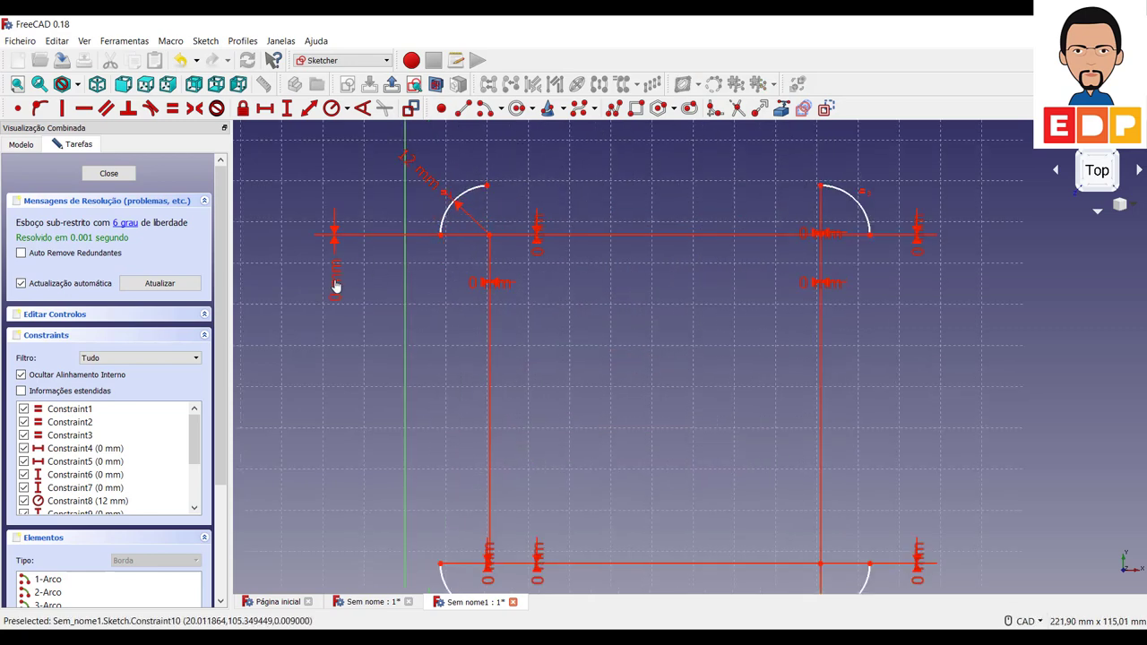
Align the upper-left arc's top endpoint at 0 mm horizontally and move its label left
{"action": "left_click", "coordinate": [489, 186]}
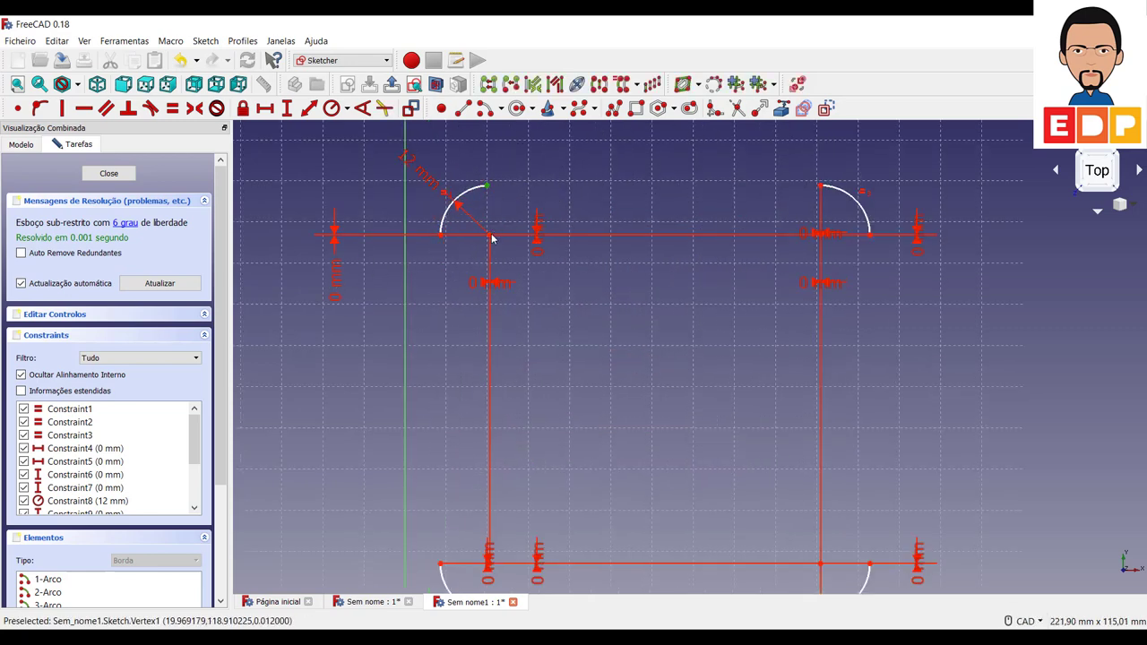
{"action": "left_click", "coordinate": [264, 107]}
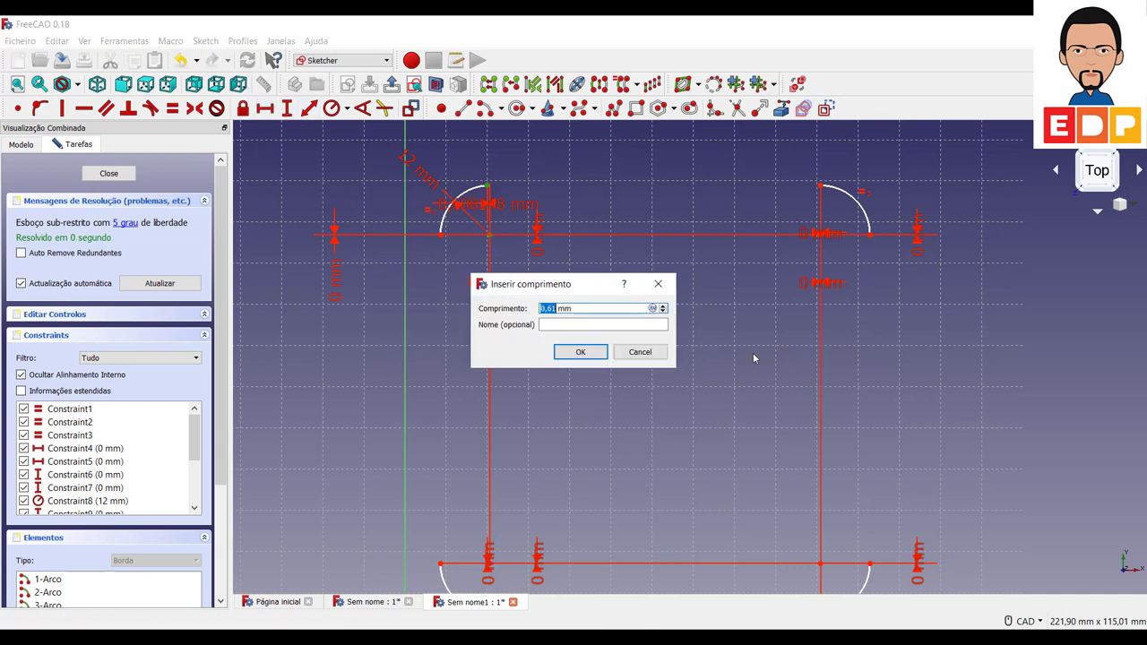
{"action": "key", "text": "Return"}
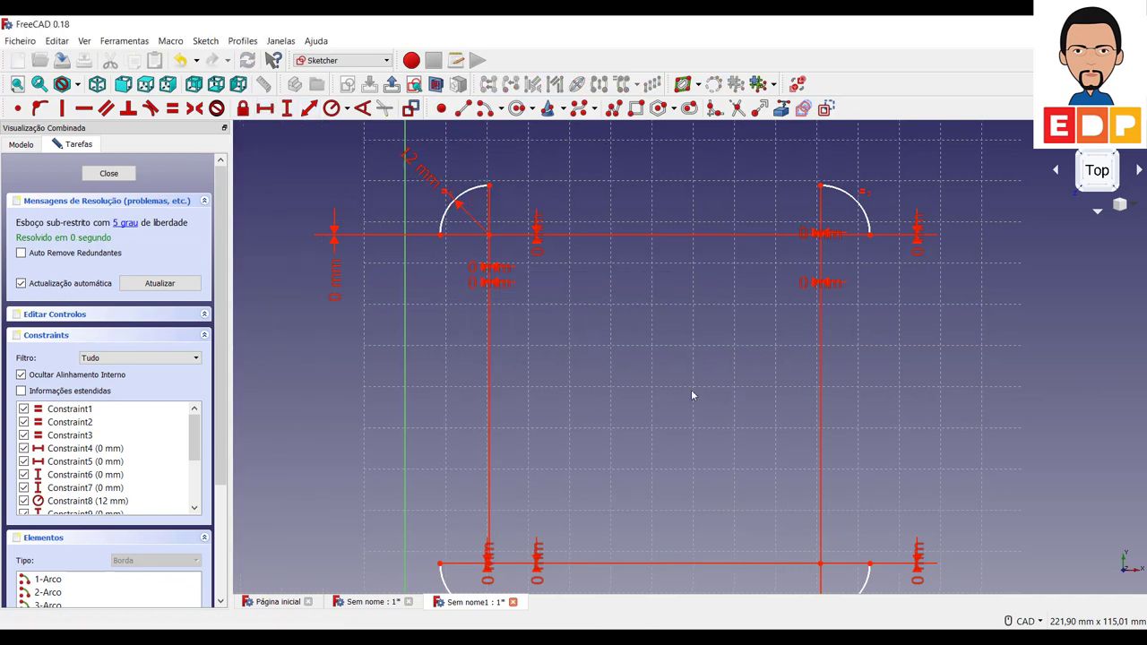
{"action": "scroll", "coordinate": [692, 395], "scroll_direction": "down", "scroll_amount": 3}
{"action": "scroll", "coordinate": [692, 396], "scroll_direction": "up", "scroll_amount": 1}
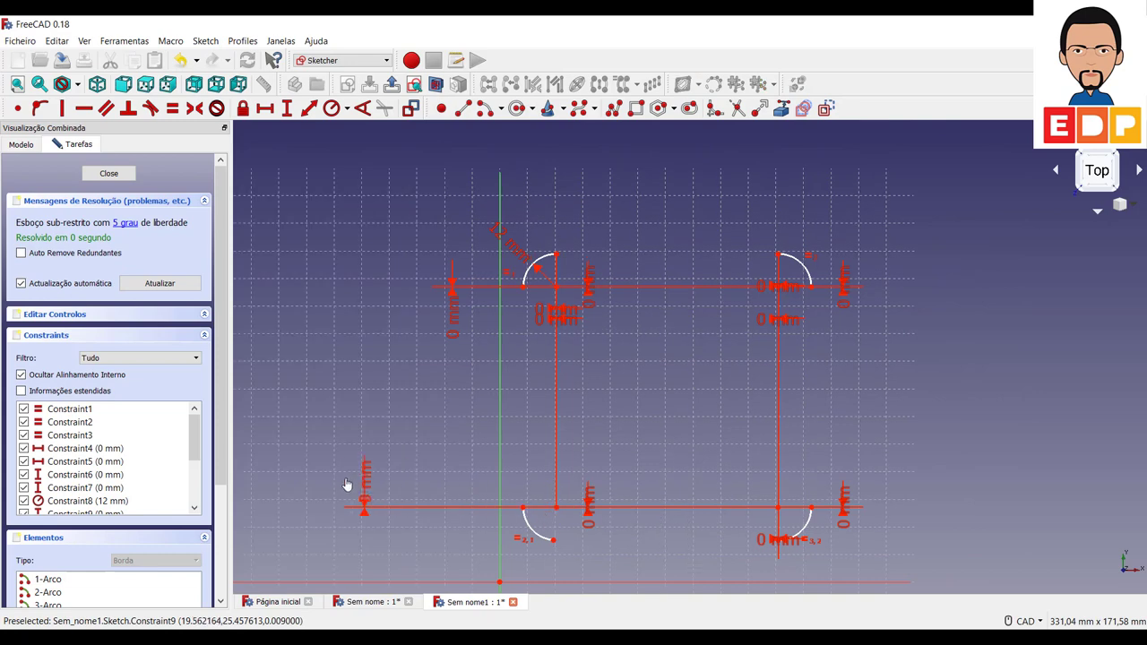
{"action": "left_click_drag", "start_coordinate": [346, 484], "coordinate": [345, 484]}
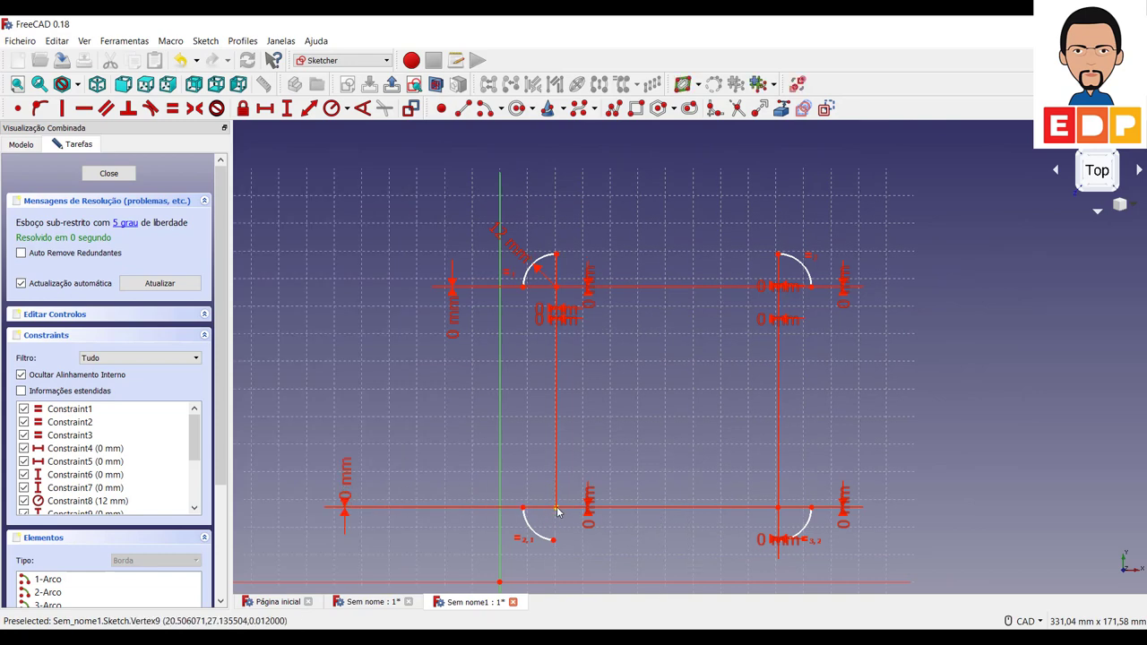
Align the lower-left corner with its arc endpoint at 0 mm, placing the label below
{"action": "left_click", "coordinate": [557, 510]}
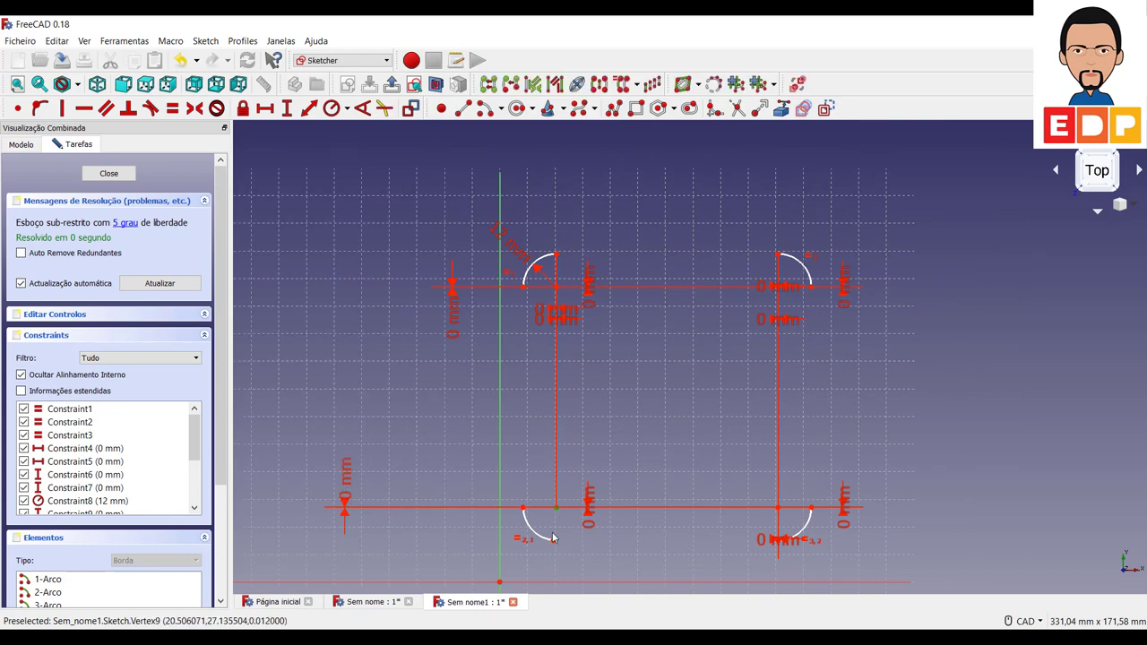
{"action": "left_click", "coordinate": [265, 107]}
{"action": "key", "text": "Return"}
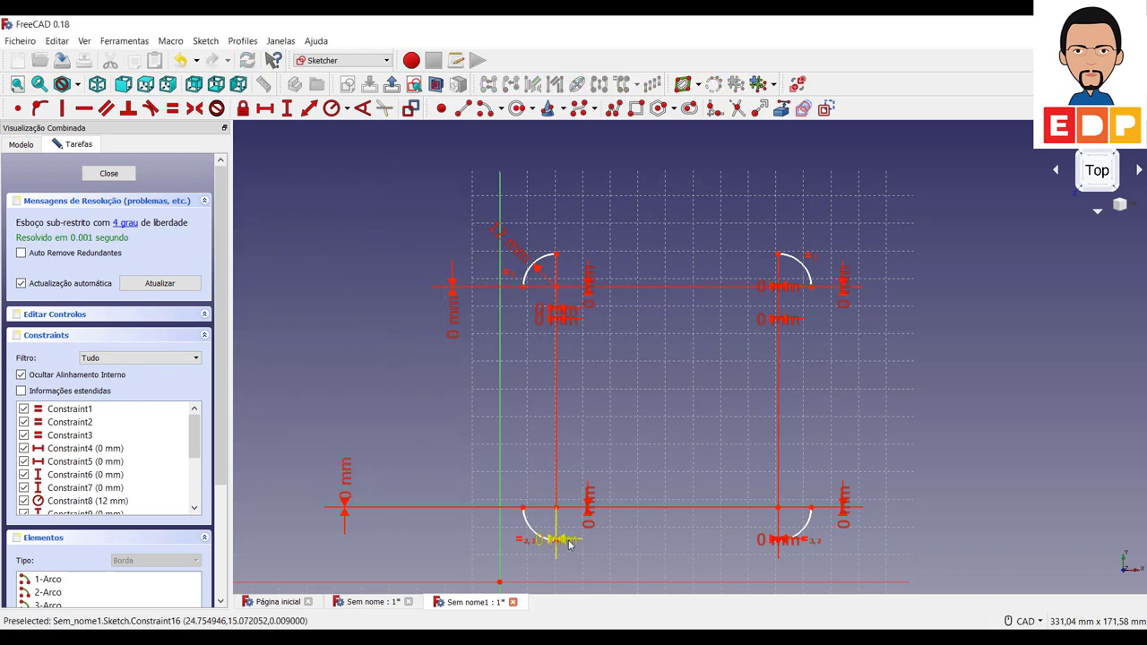
{"action": "left_click_drag", "start_coordinate": [559, 539], "coordinate": [656, 576]}
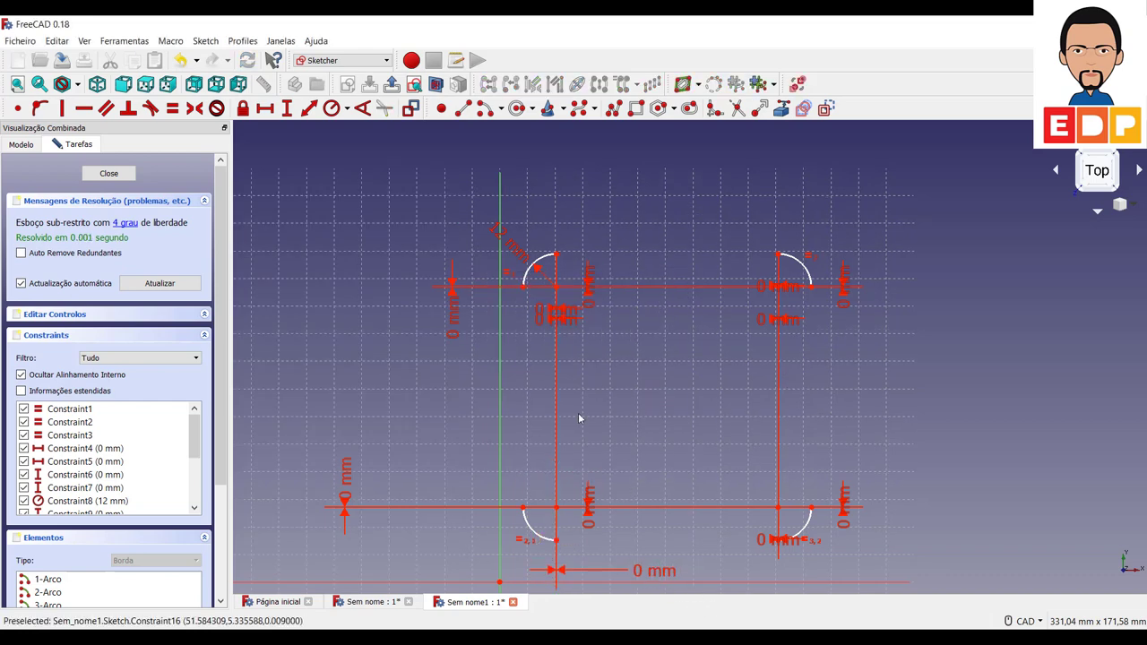
{"action": "mouse_move", "coordinate": [545, 262]}
{"action": "left_mouse_down"}
{"action": "mouse_move", "coordinate": [529, 231]}
{"action": "mouse_move", "coordinate": [581, 324]}
{"action": "mouse_move", "coordinate": [568, 284]}
{"action": "mouse_move", "coordinate": [613, 305]}
{"action": "mouse_move", "coordinate": [582, 311]}
{"action": "left_mouse_up"}
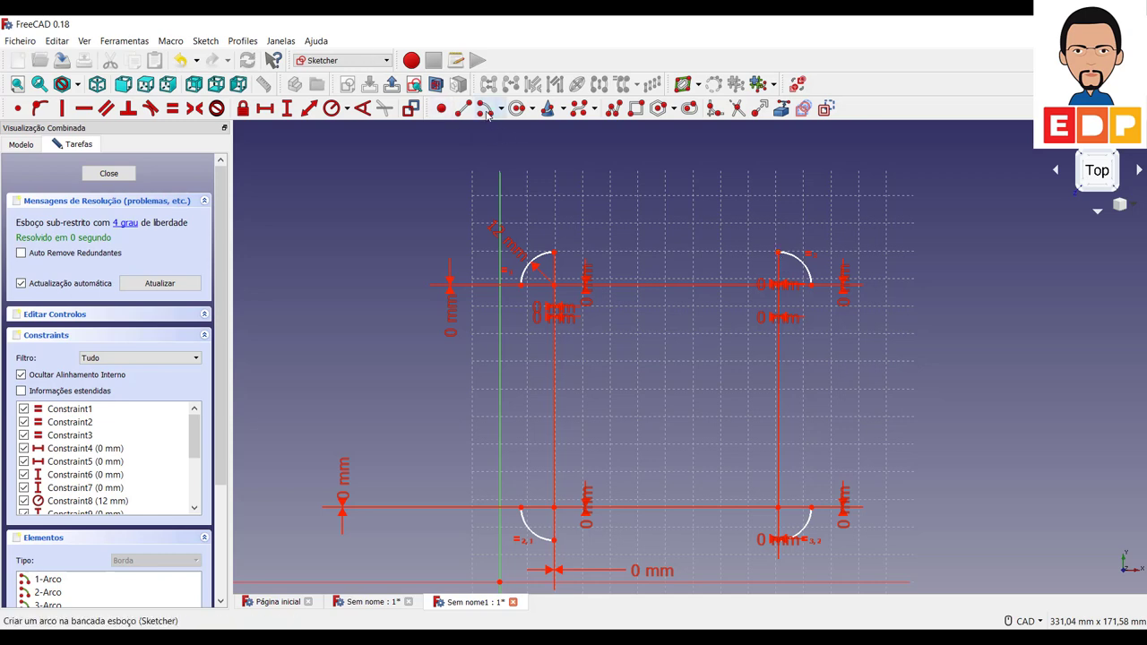
Draw a concave arc centred above the sketch spanning the top two corner arcs
{"action": "middle_click_drag", "start_coordinate": [590, 330], "coordinate": [582, 483]}
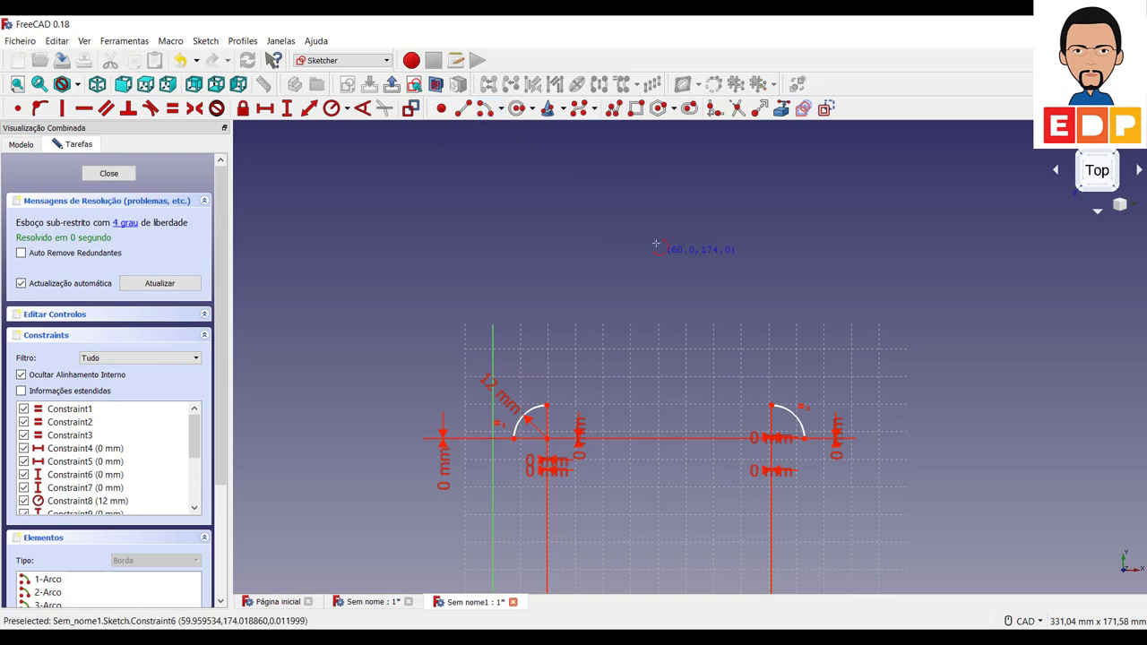
{"action": "left_click", "coordinate": [650, 193]}
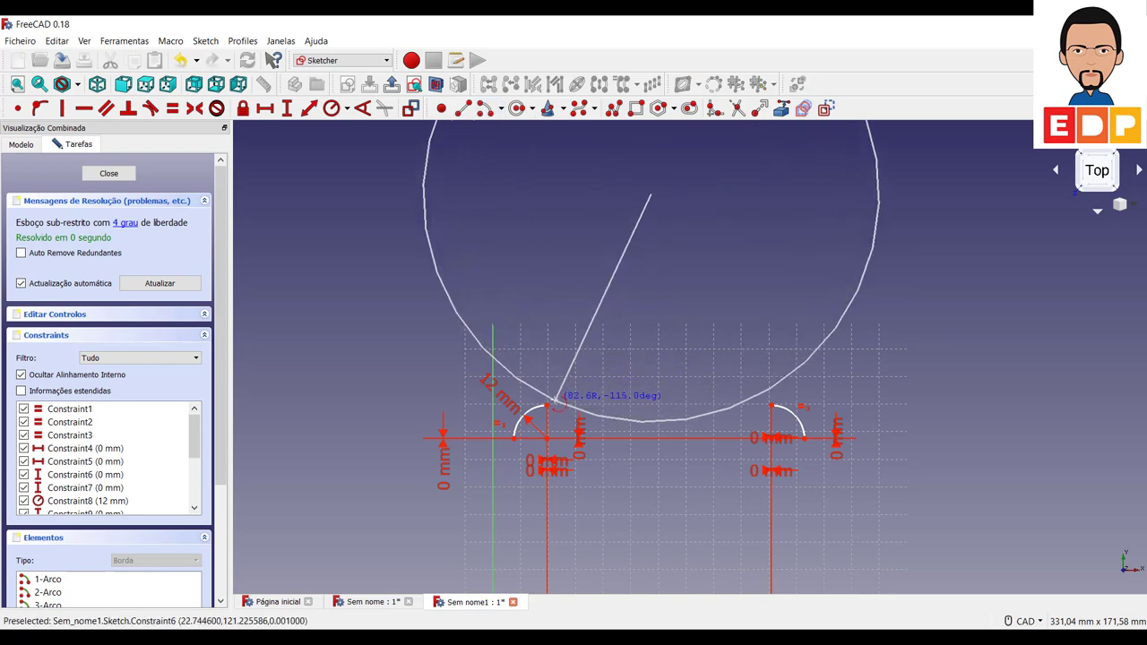
{"action": "left_click", "coordinate": [559, 409]}
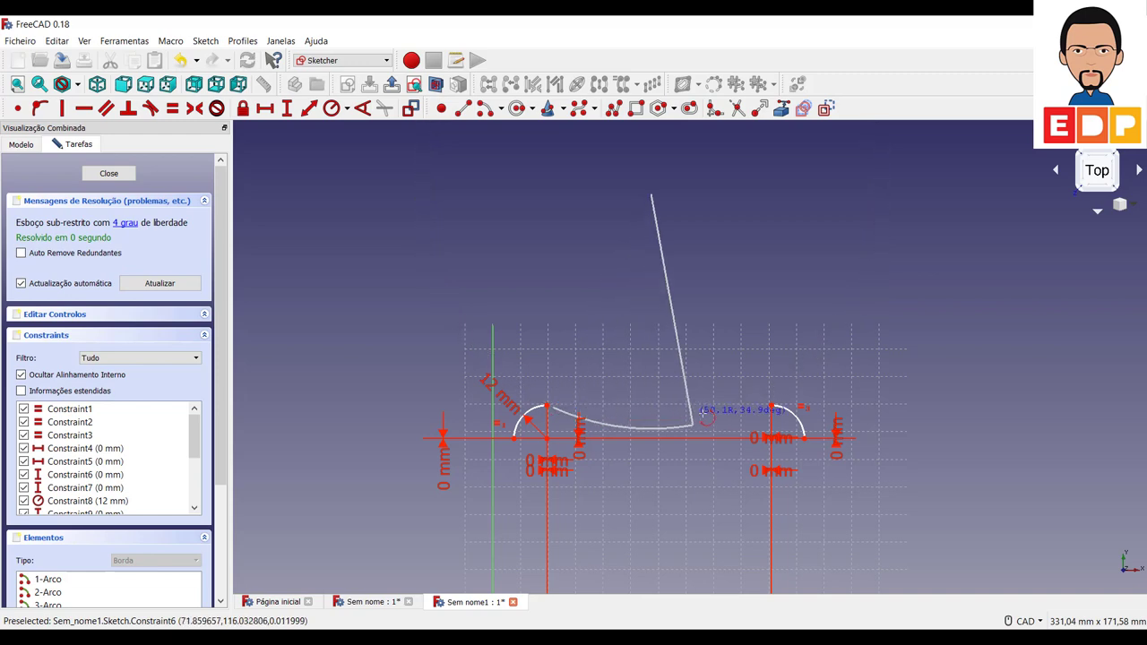
{"action": "left_click", "coordinate": [757, 405]}
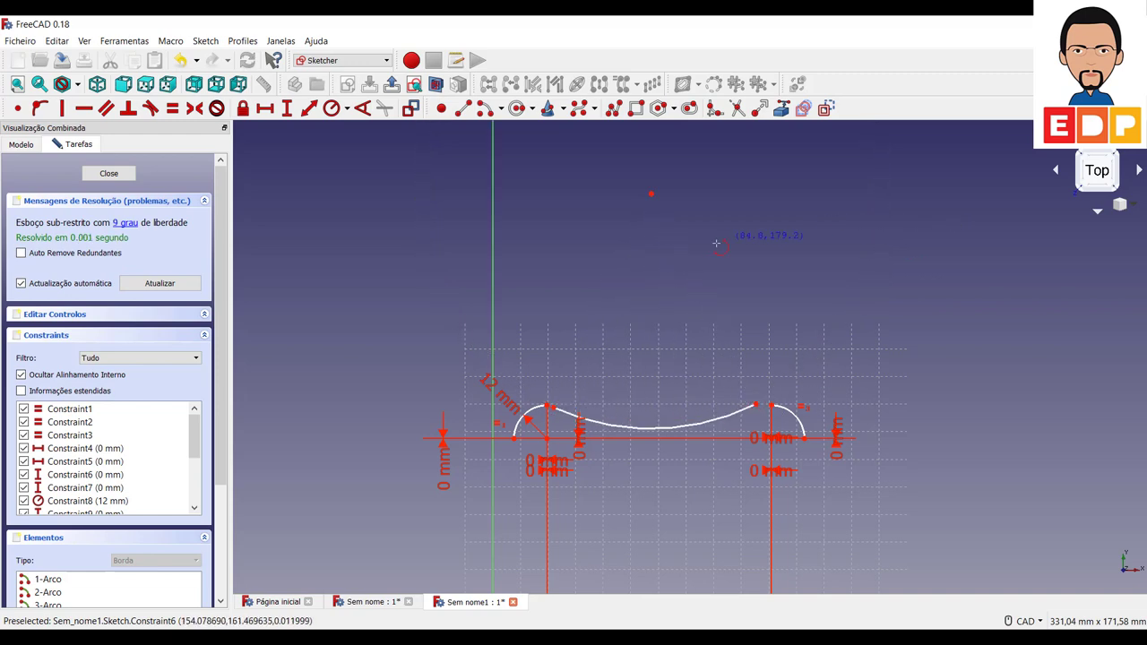
{"action": "key", "text": "Escape"}
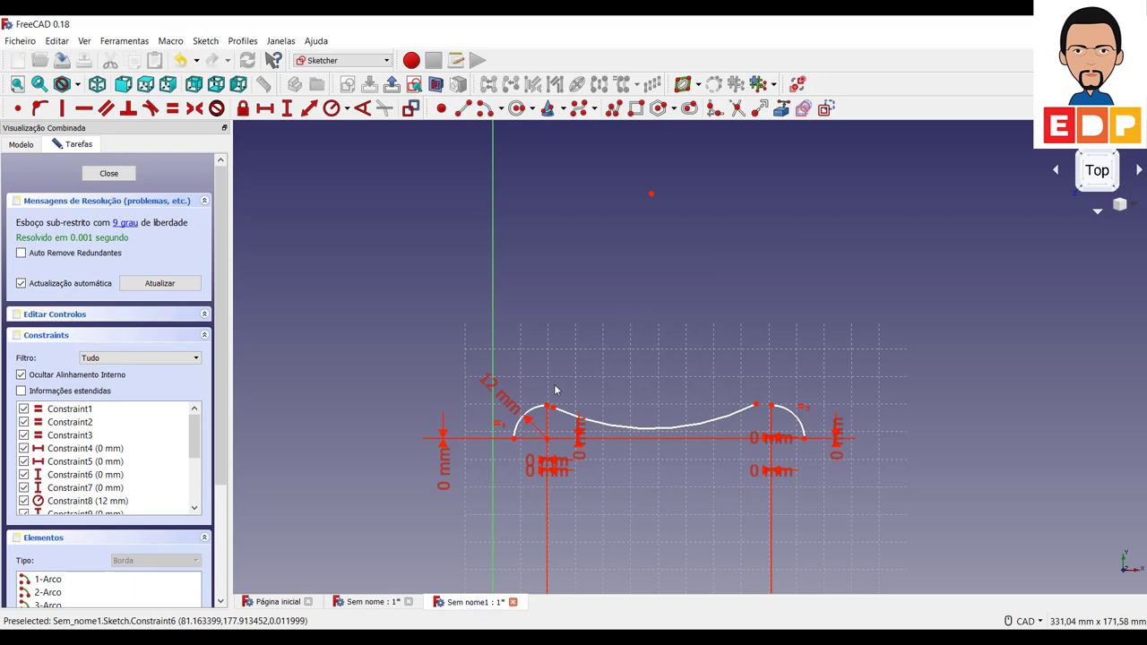
Make the new top arc's ends coincident with the upper-left and upper-right corner arcs
{"action": "left_click", "coordinate": [548, 408]}
{"action": "key", "text": "c"}
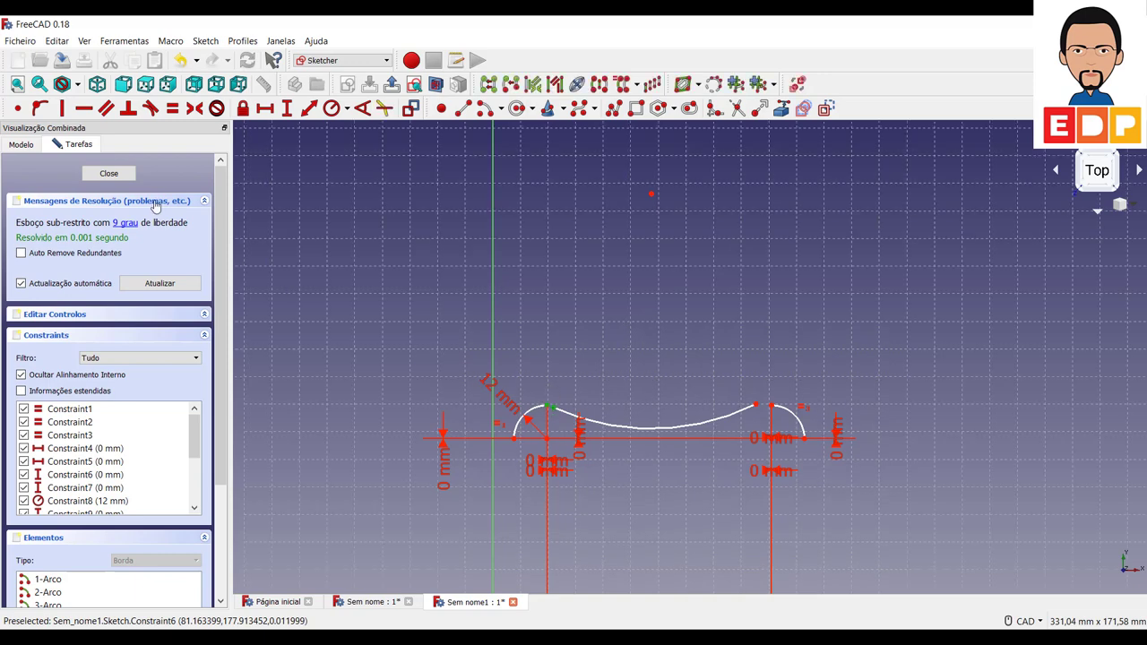
{"action": "left_click", "coordinate": [756, 404]}
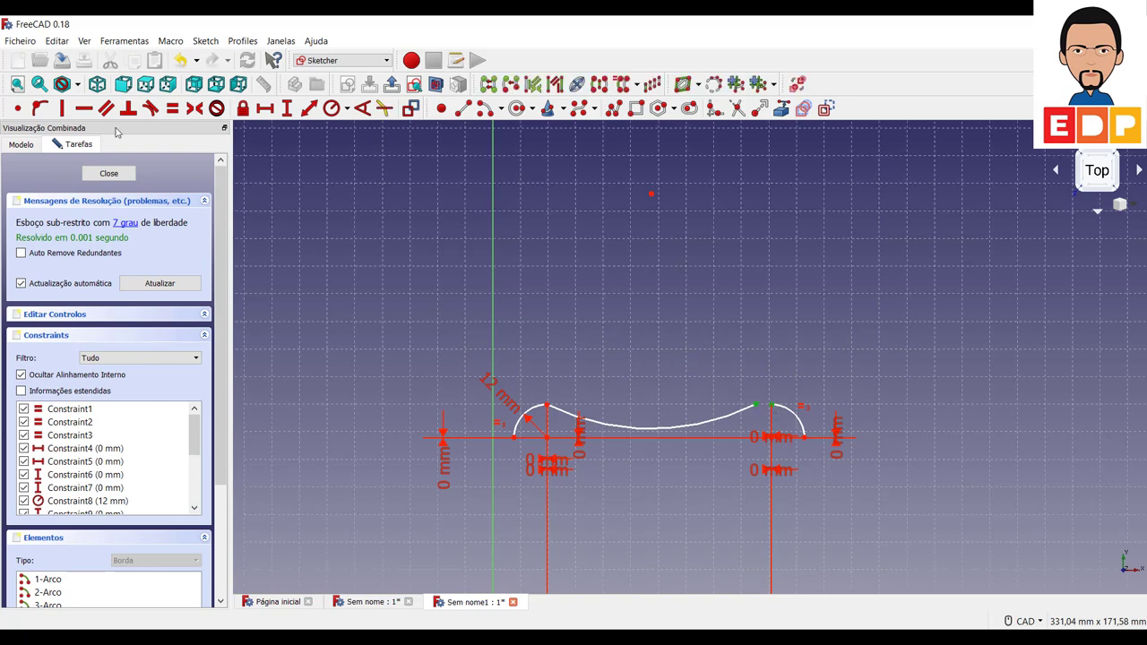
{"action": "left_click", "coordinate": [40, 107]}
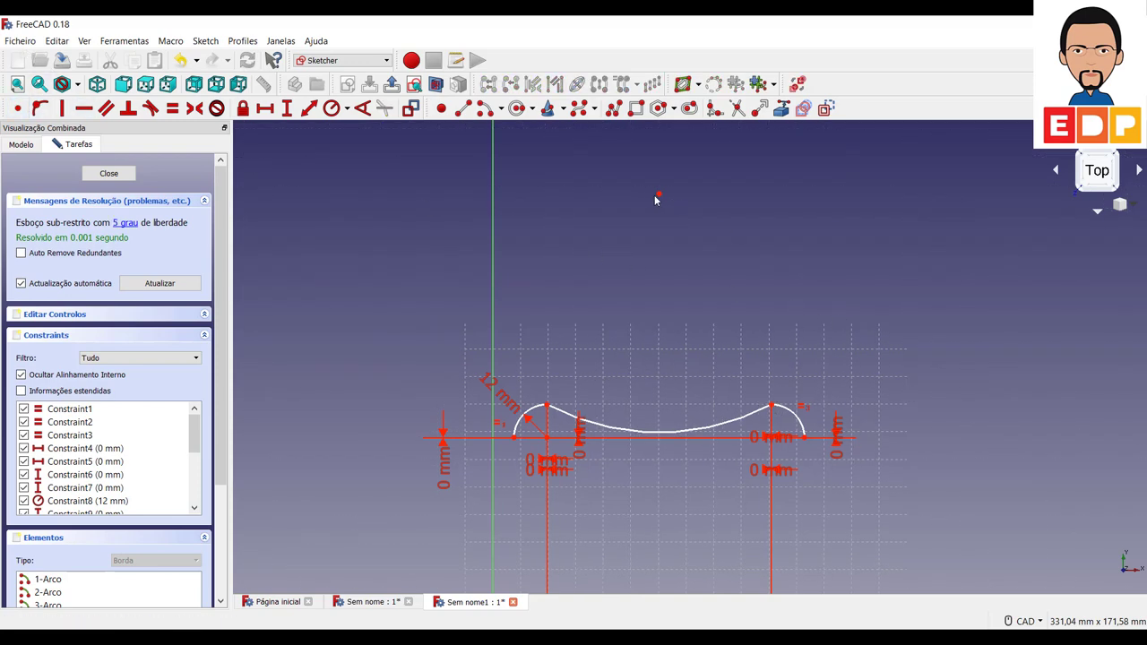
{"action": "scroll", "coordinate": [689, 260], "scroll_direction": "down", "scroll_amount": 3}
{"action": "scroll", "coordinate": [693, 266], "scroll_direction": "up", "scroll_amount": 2}
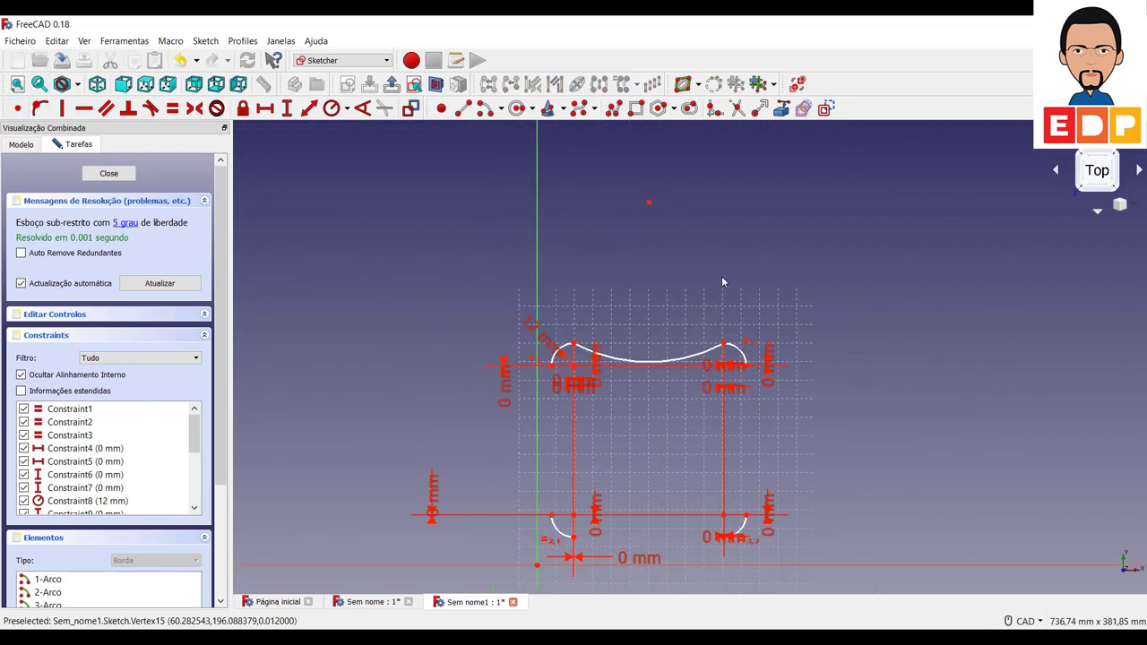
{"action": "middle_click_drag", "start_coordinate": [723, 283], "coordinate": [609, 158]}
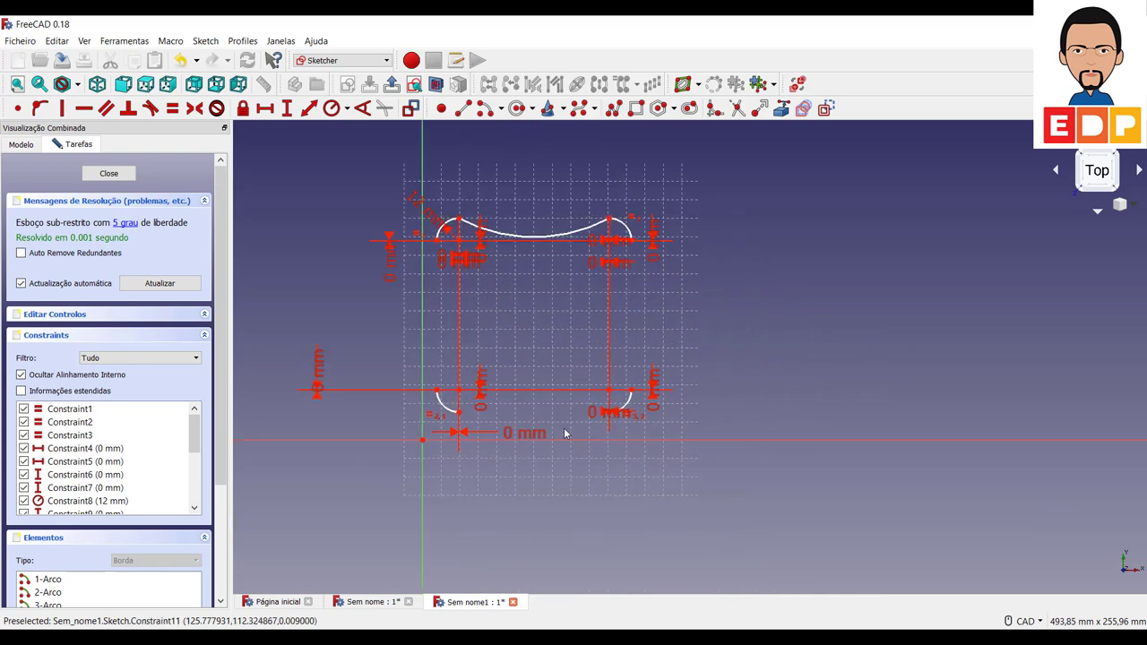
Draw concave arcs centred outside the right, bottom and left sides between the corner arcs
{"action": "left_click", "coordinate": [462, 107]}
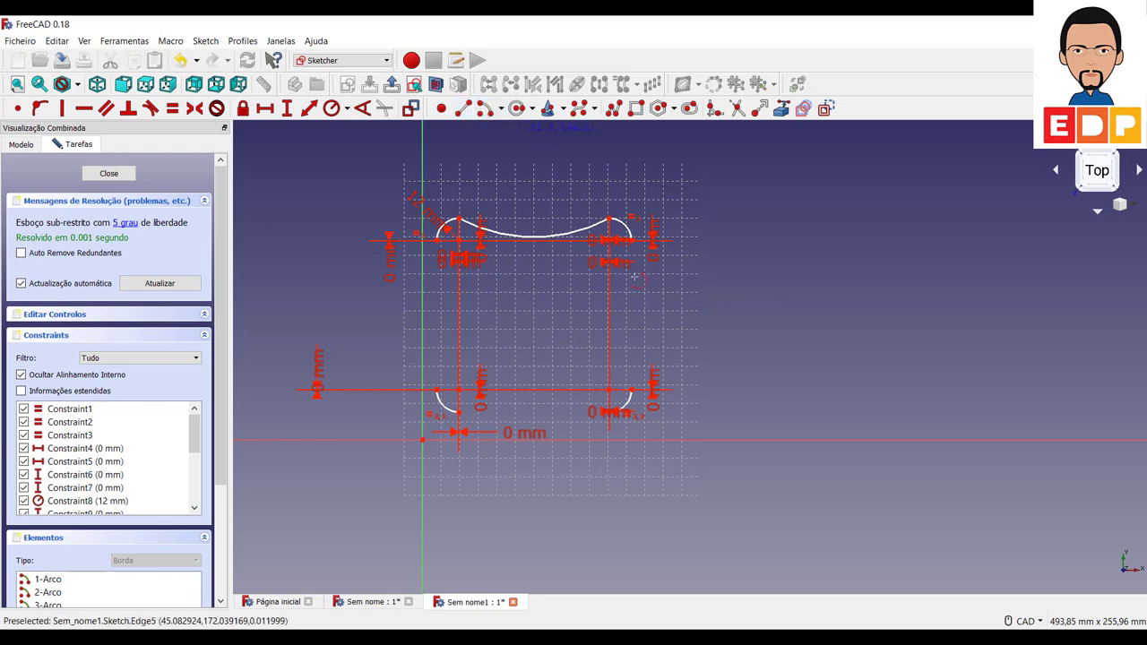
{"action": "left_click", "coordinate": [810, 318]}
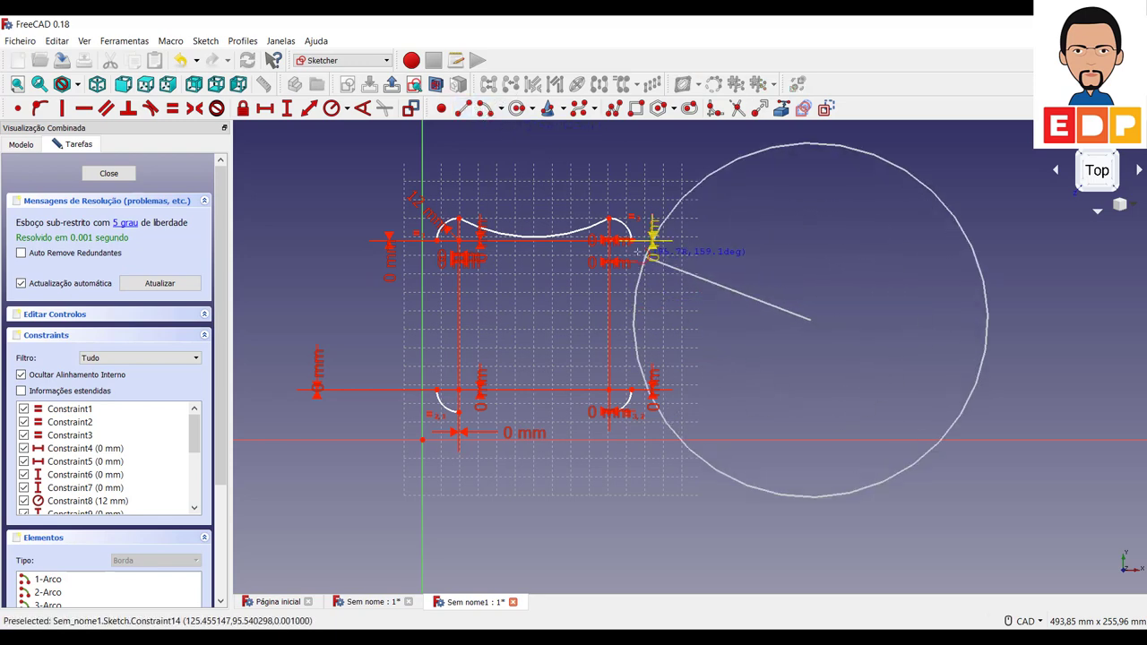
{"action": "left_click", "coordinate": [631, 244]}
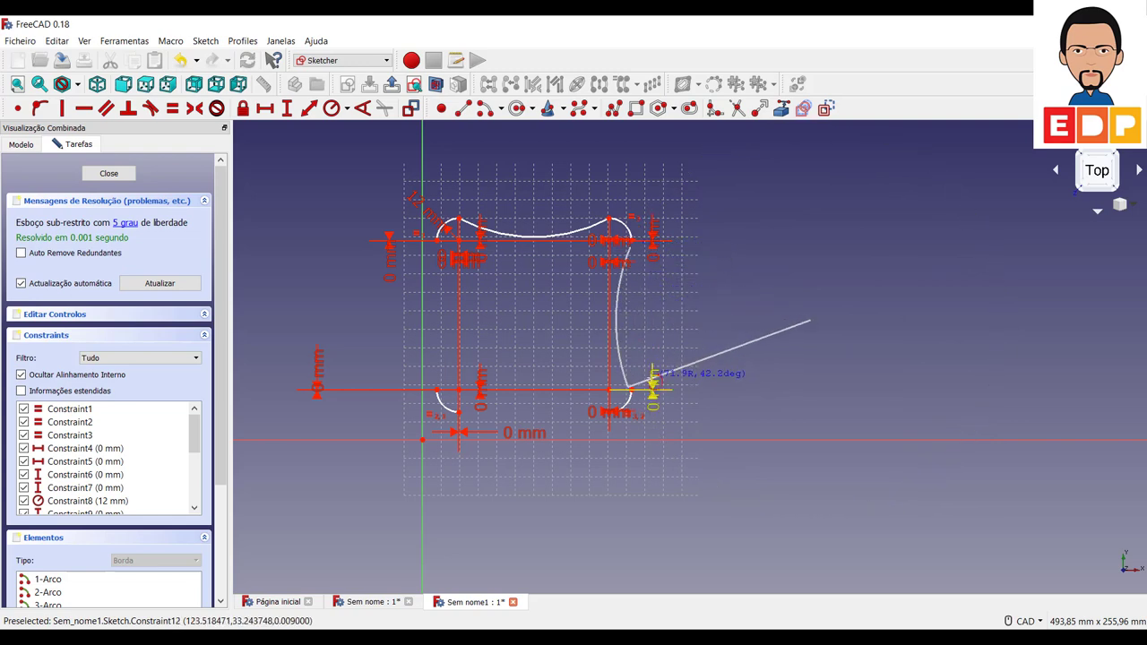
{"action": "left_click", "coordinate": [627, 388]}
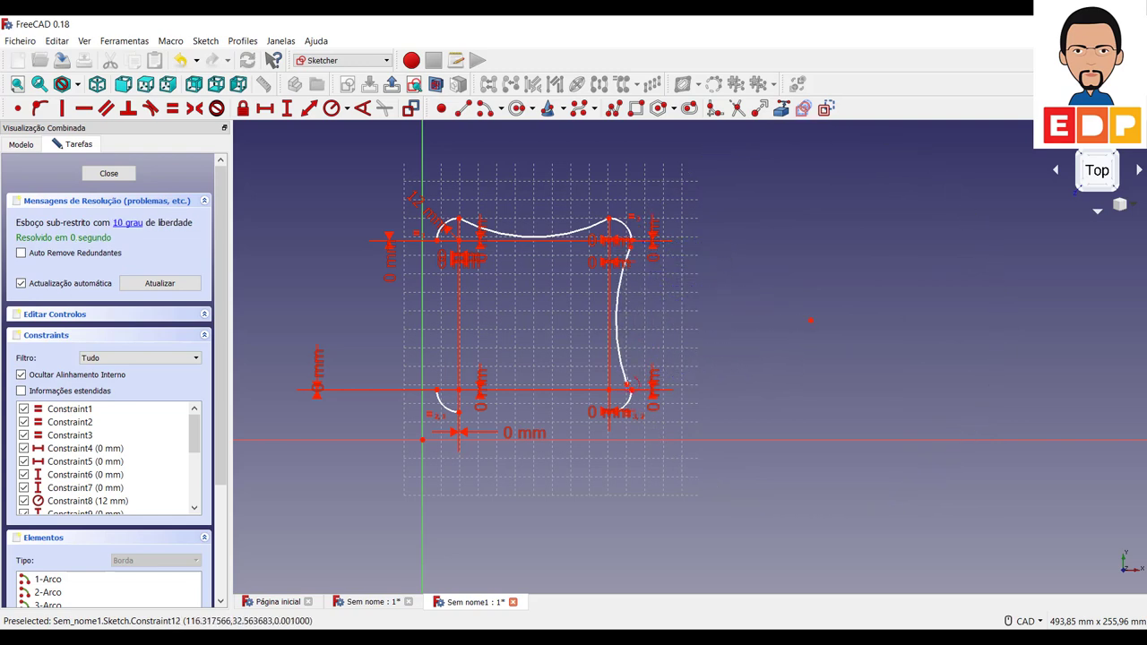
{"action": "left_click", "coordinate": [541, 580]}
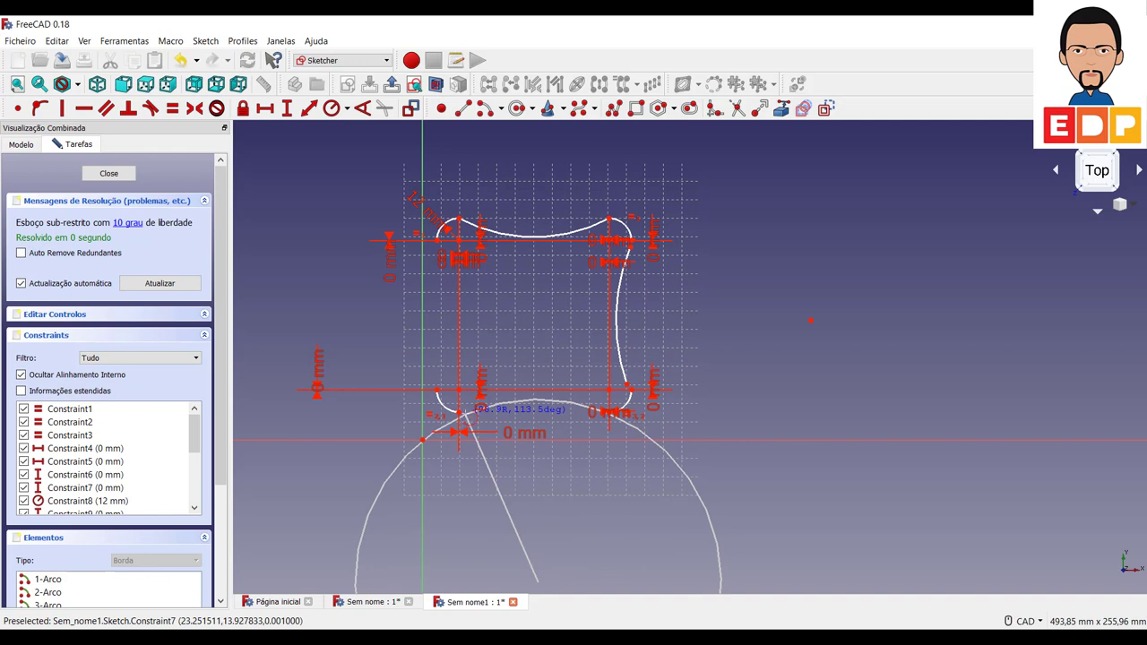
{"action": "left_click", "coordinate": [459, 413]}
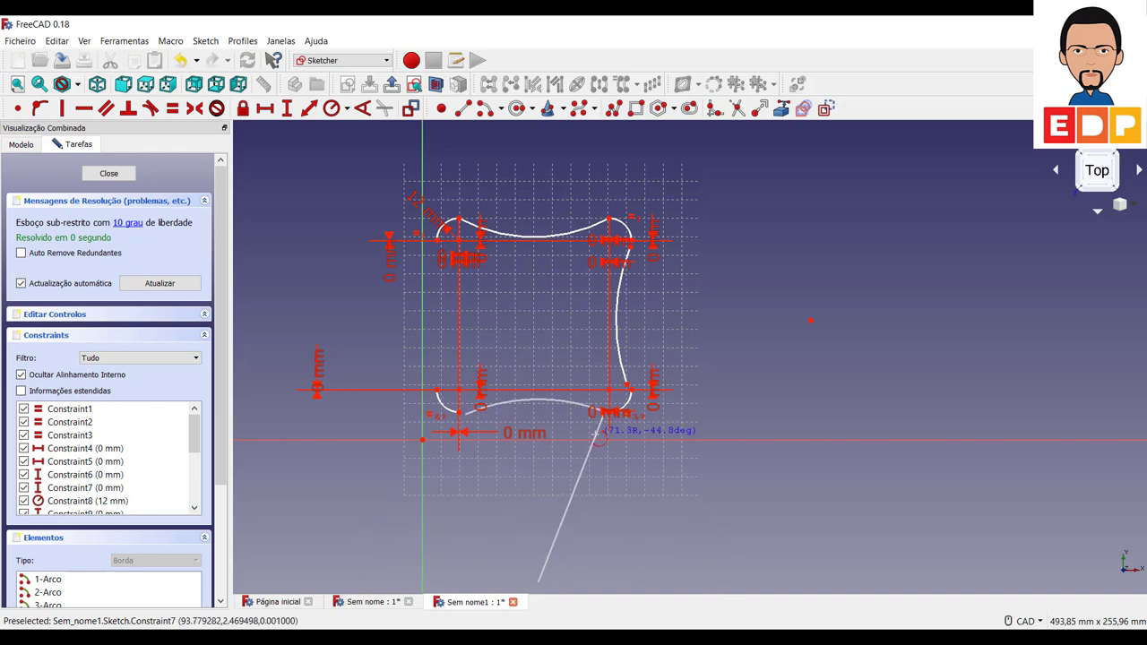
{"action": "left_click", "coordinate": [598, 436]}
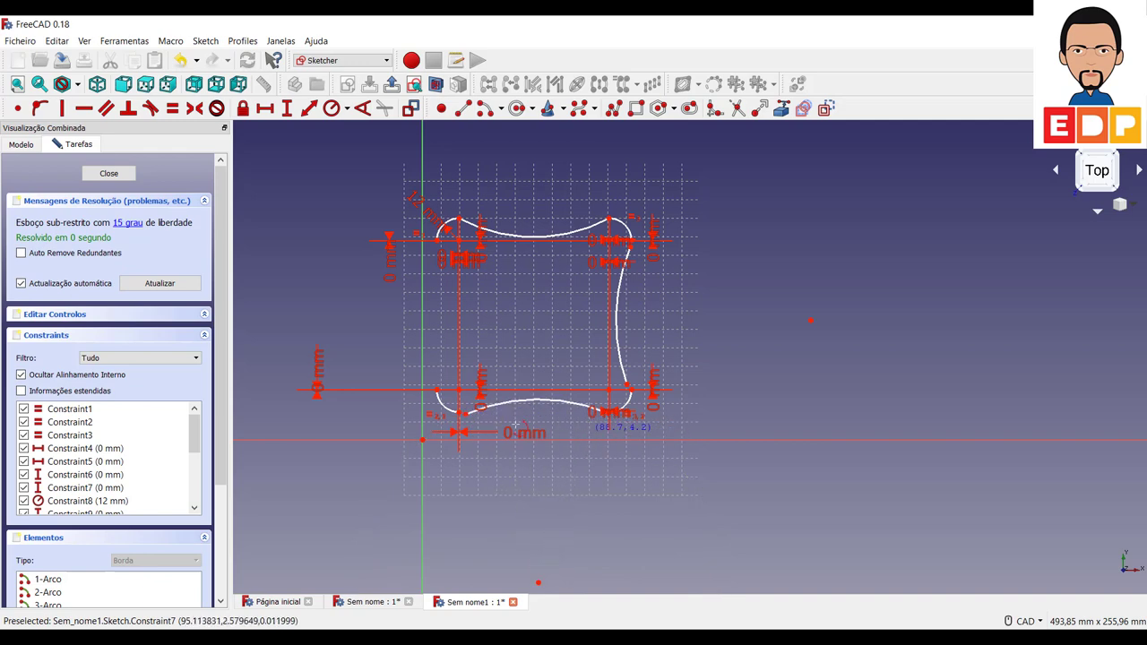
{"action": "left_click", "coordinate": [308, 313]}
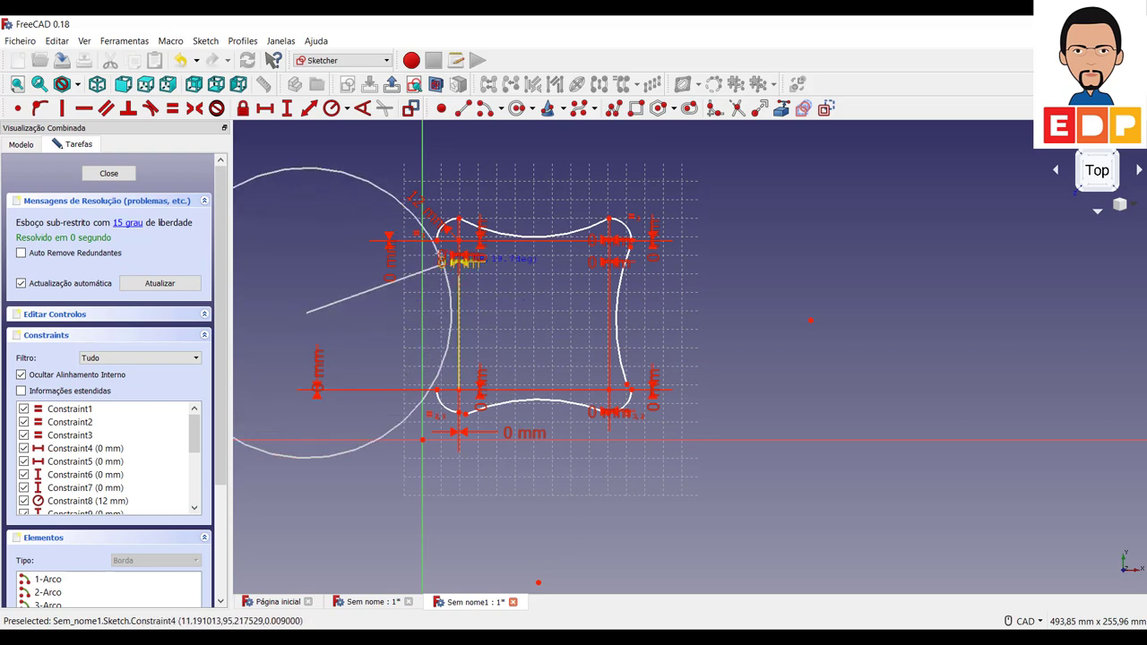
{"action": "left_click", "coordinate": [432, 244]}
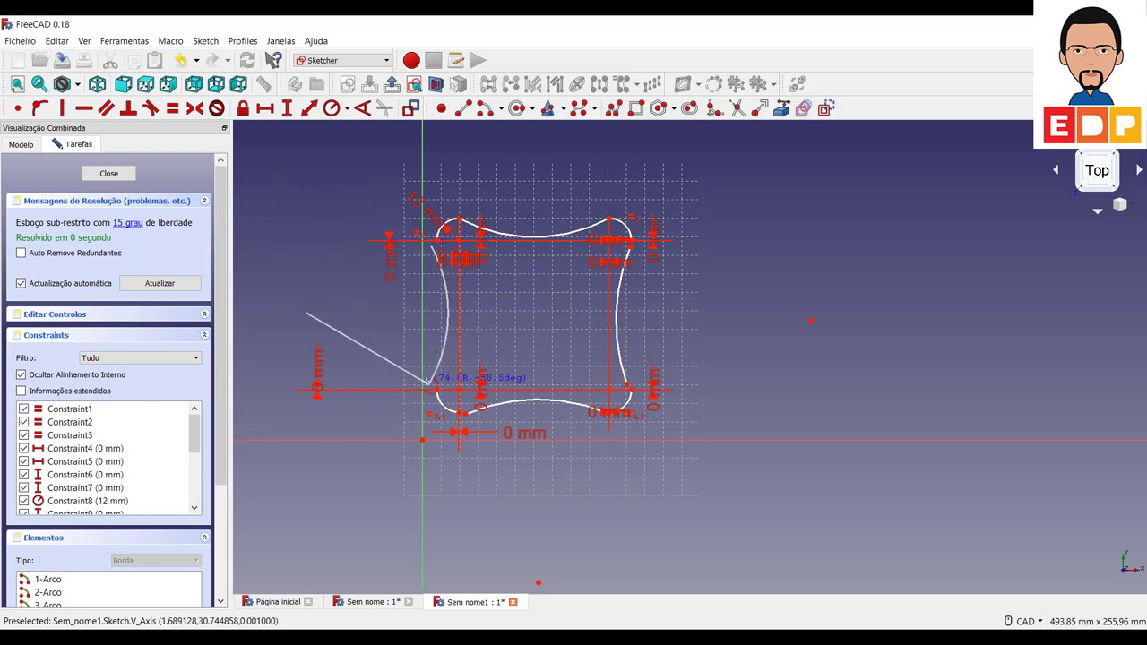
{"action": "left_click", "coordinate": [430, 380]}
Join the right arc's top and bottom endpoints to the right corner arcs as coincident
{"action": "scroll", "coordinate": [718, 368], "scroll_direction": "up", "scroll_amount": 5}
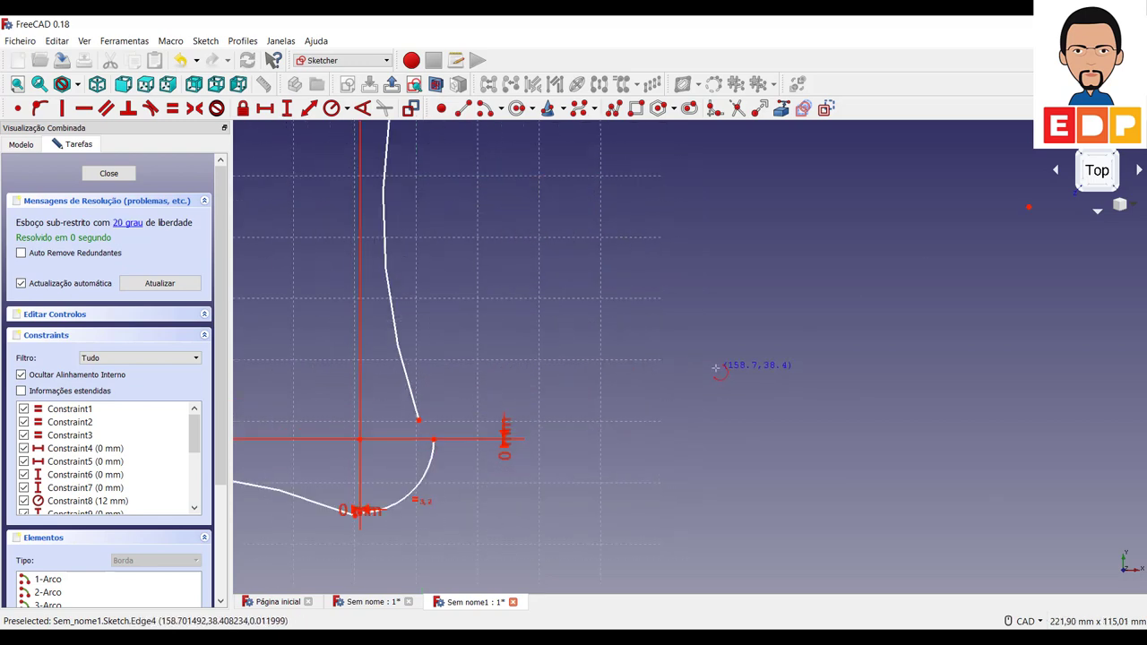
{"action": "middle_click_drag", "start_coordinate": [680, 338], "coordinate": [786, 461]}
{"action": "scroll", "coordinate": [779, 403], "scroll_direction": "down", "scroll_amount": 3}
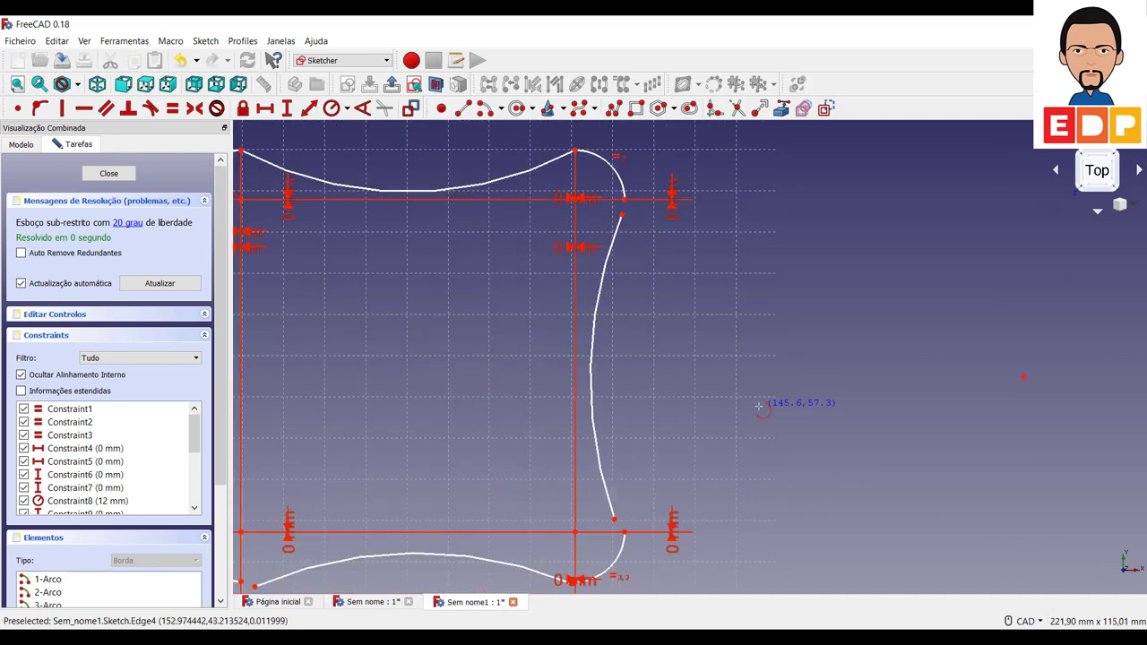
{"action": "right_click", "coordinate": [694, 309]}
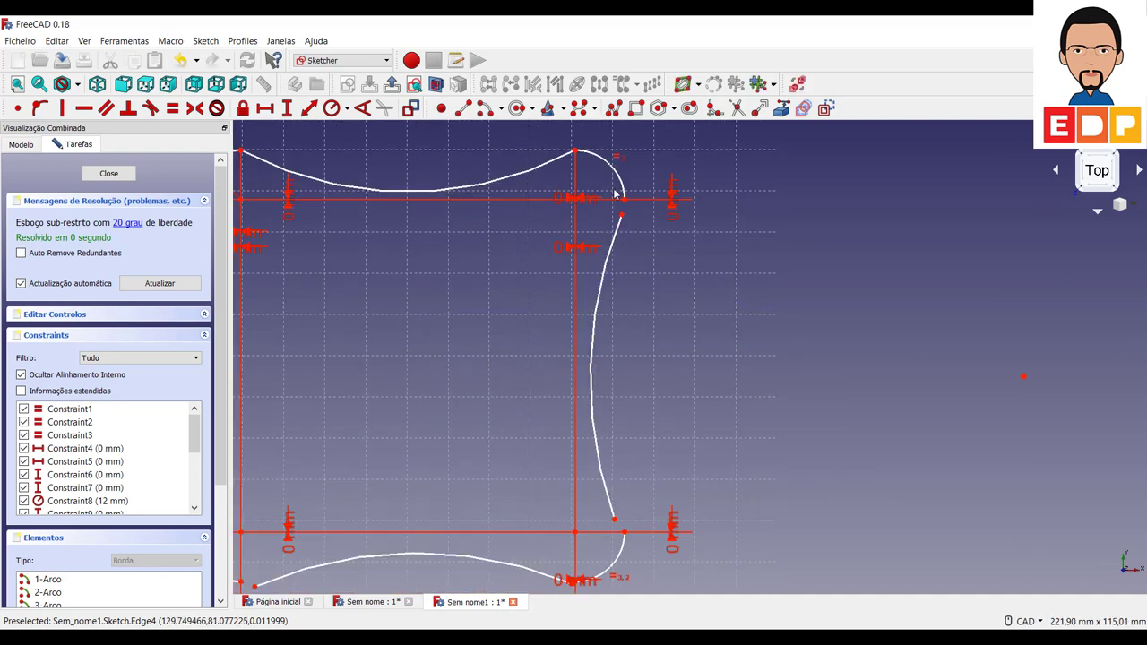
{"action": "left_click", "coordinate": [624, 202]}
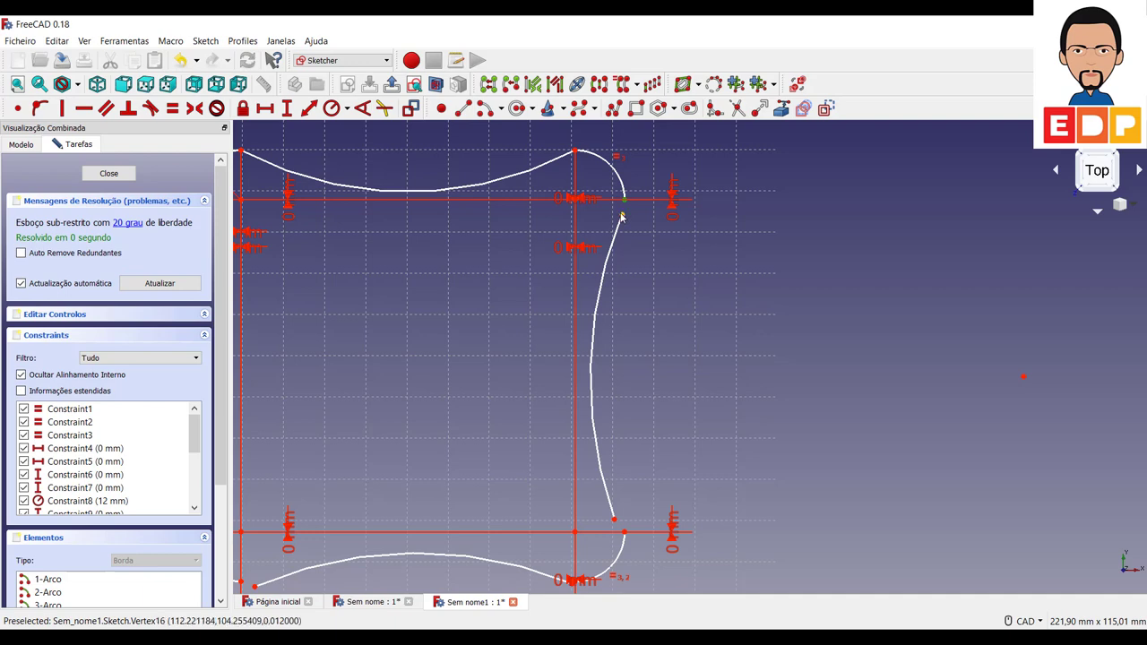
{"action": "left_click", "coordinate": [622, 217]}
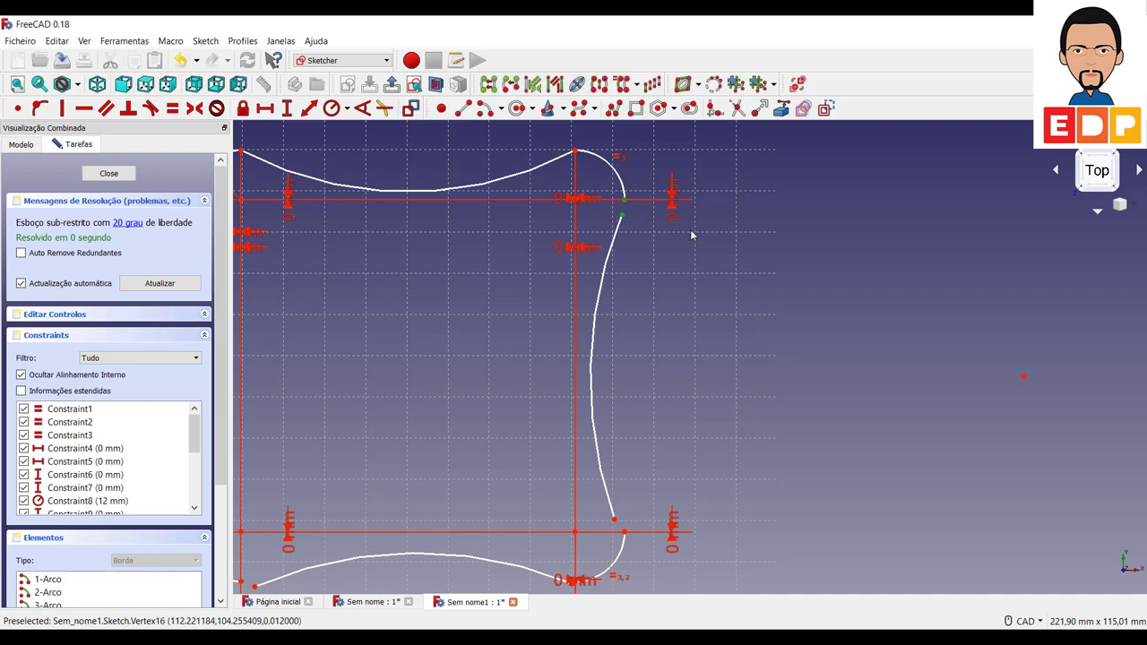
{"action": "left_click", "coordinate": [17, 107]}
{"action": "left_click", "coordinate": [611, 519]}
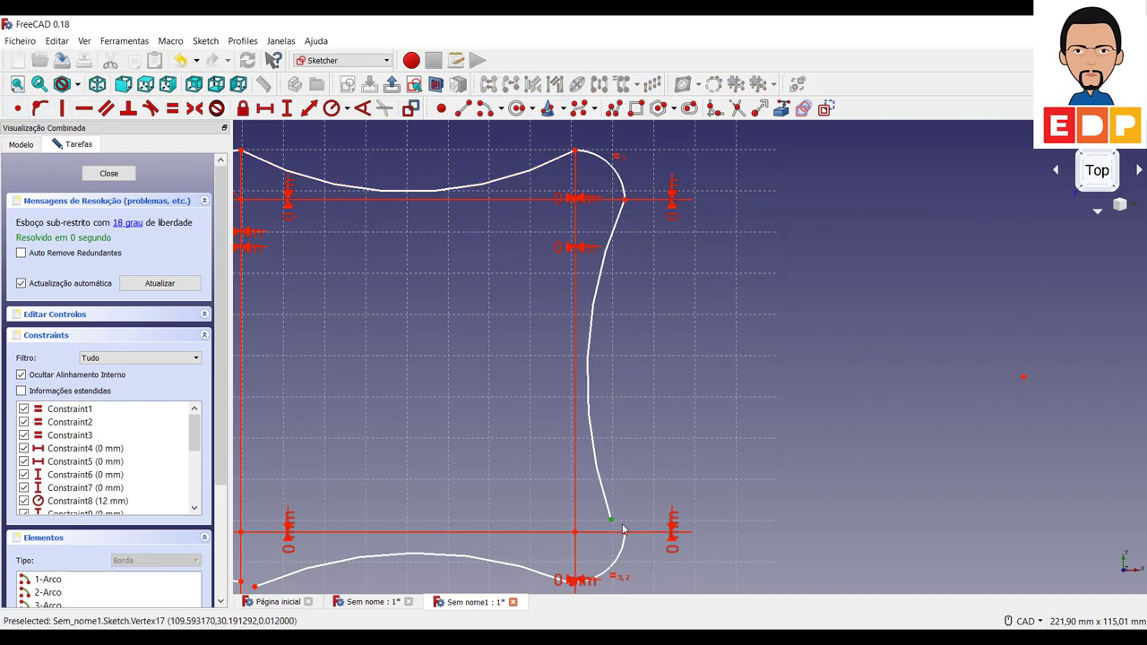
{"action": "left_click", "coordinate": [625, 536]}
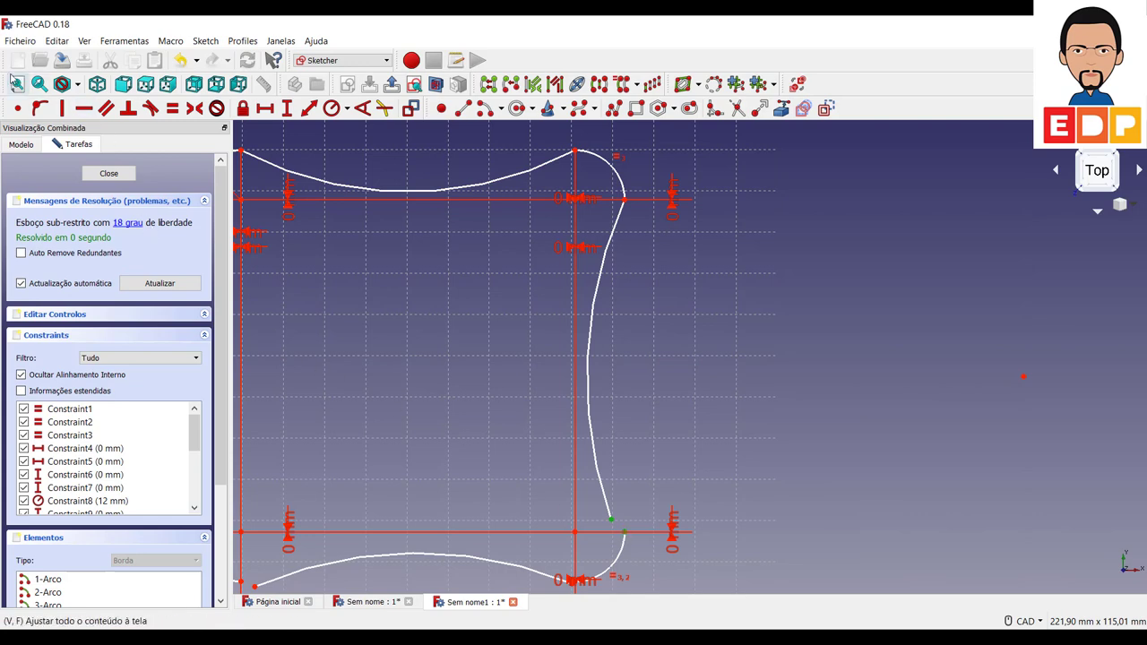
{"action": "left_click", "coordinate": [17, 107]}
Join the left arc's ends and the bottom arc's left end to their corner arcs
{"action": "scroll", "coordinate": [704, 340], "scroll_direction": "down", "scroll_amount": 3}
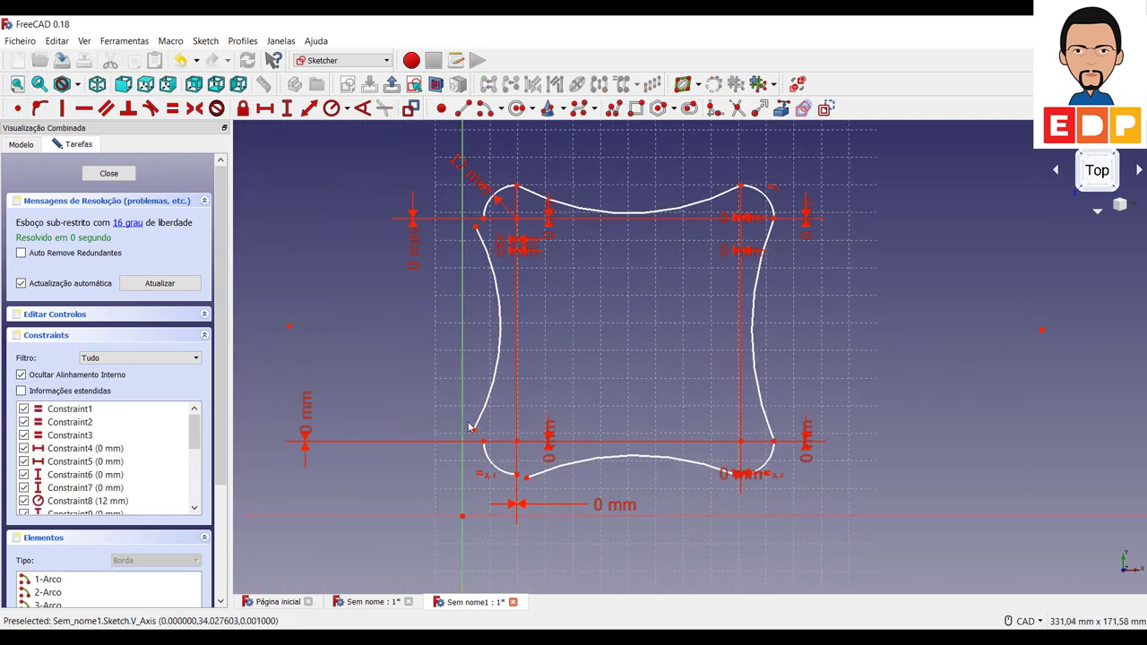
{"action": "left_click_drag", "start_coordinate": [467, 426], "coordinate": [487, 454]}
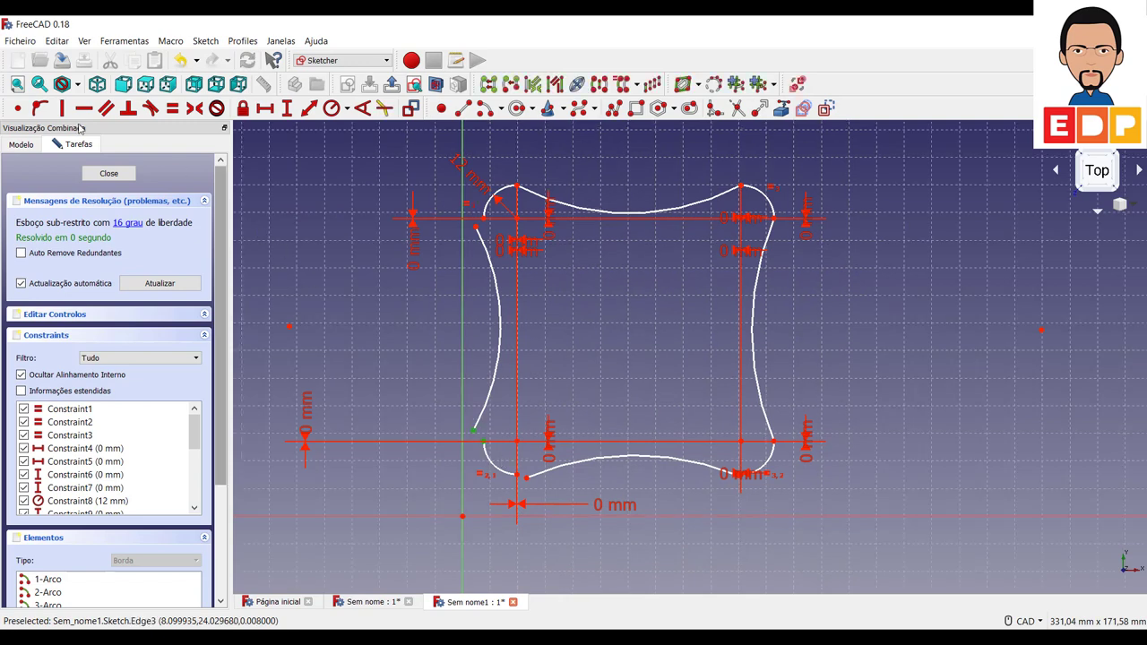
{"action": "left_click", "coordinate": [17, 107]}
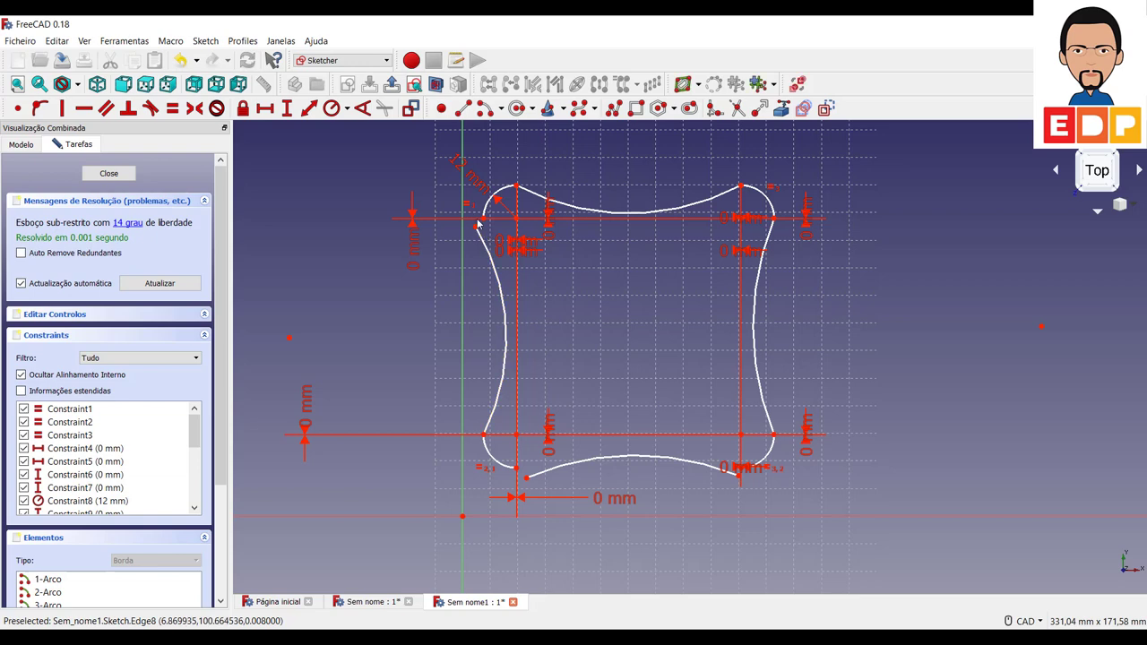
{"action": "left_click_drag", "start_coordinate": [467, 215], "coordinate": [492, 238]}
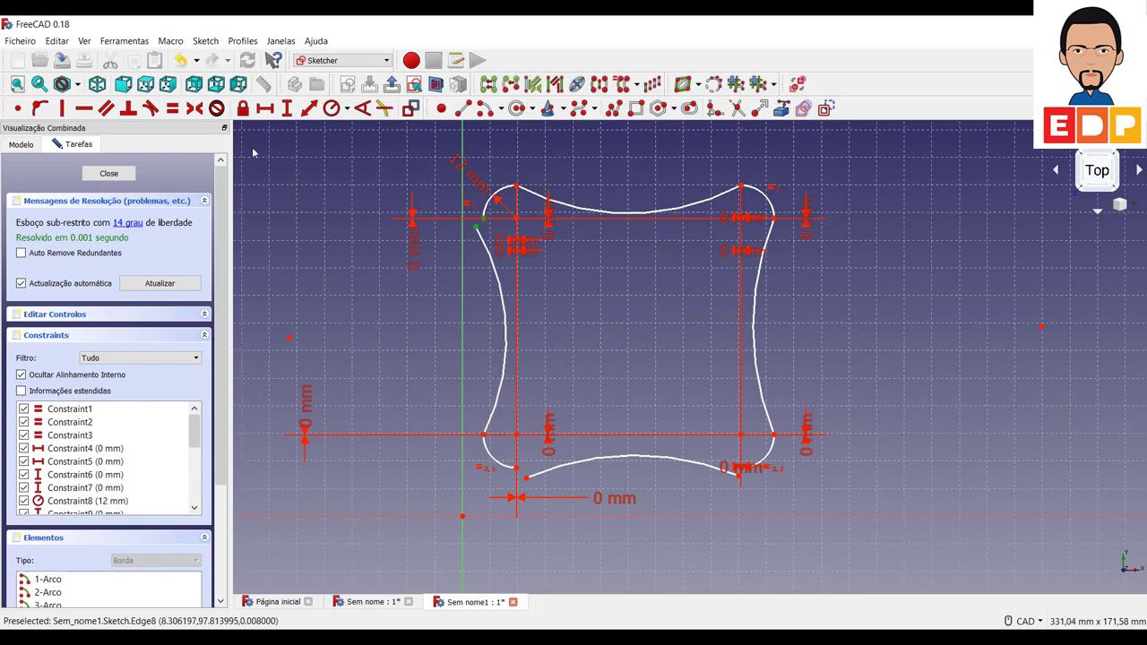
{"action": "left_click", "coordinate": [19, 110]}
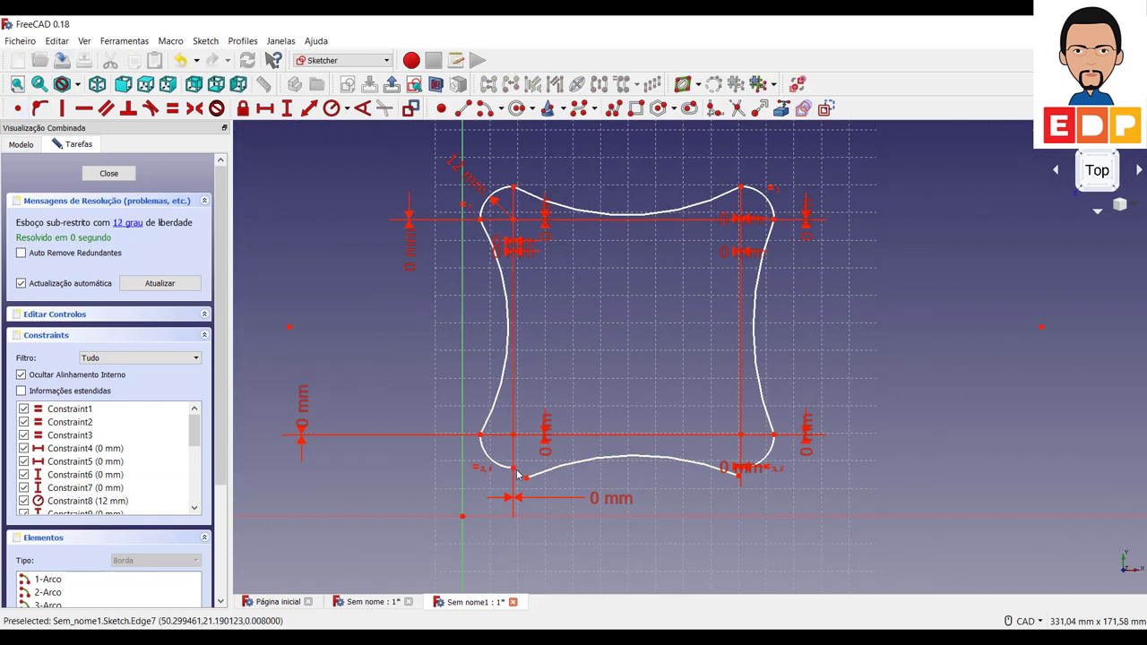
{"action": "left_click_drag", "start_coordinate": [508, 458], "coordinate": [532, 479]}
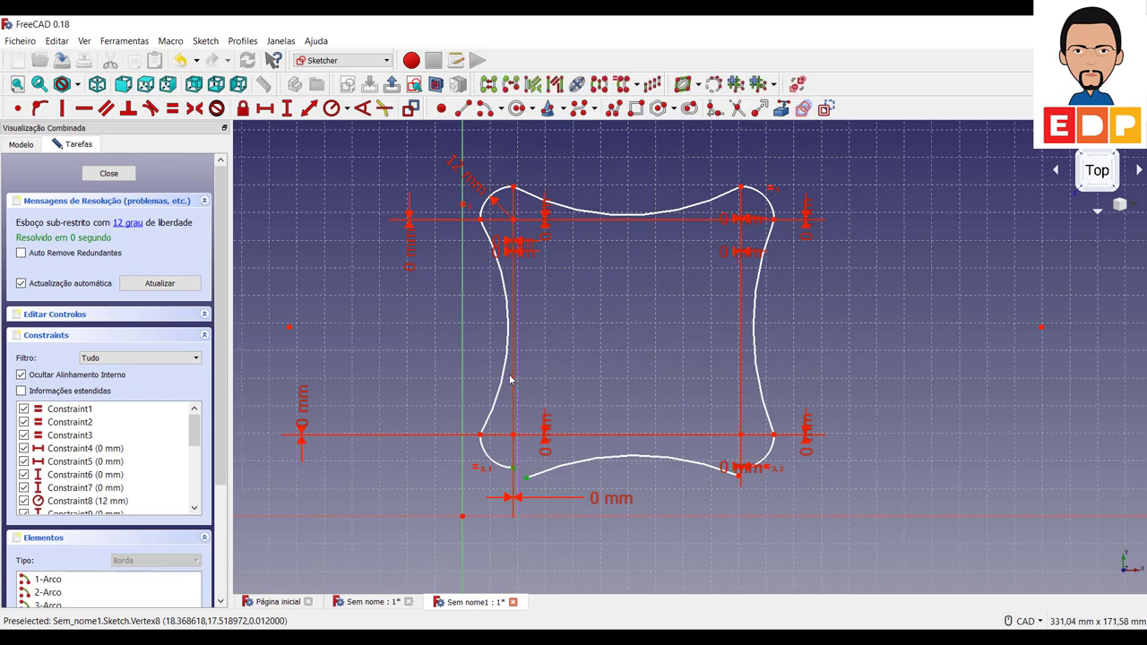
{"action": "left_click", "coordinate": [17, 110]}
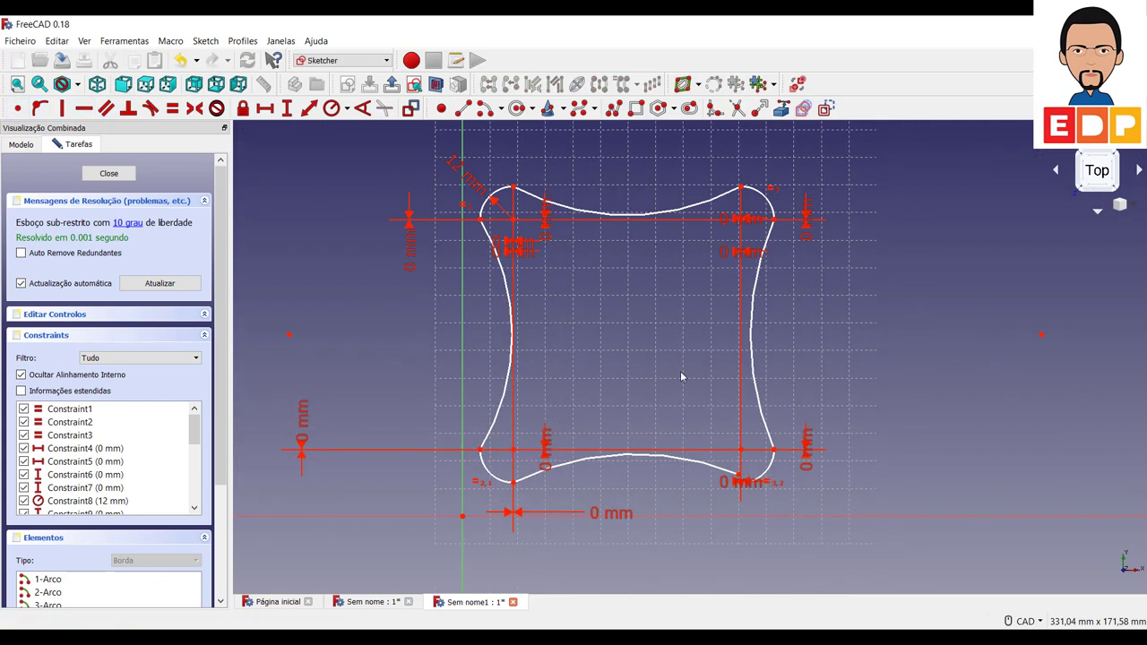
Make the right, left, top and bottom side arcs equal
{"action": "left_click", "coordinate": [753, 367]}
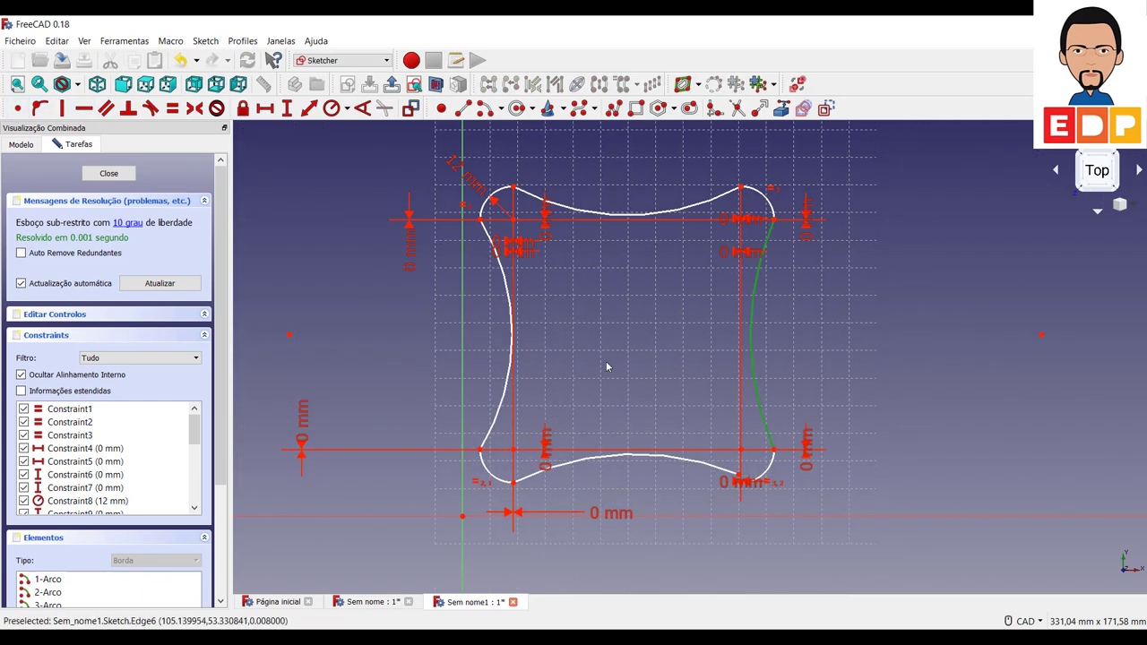
{"action": "left_click", "coordinate": [510, 366]}
{"action": "left_click", "coordinate": [672, 213]}
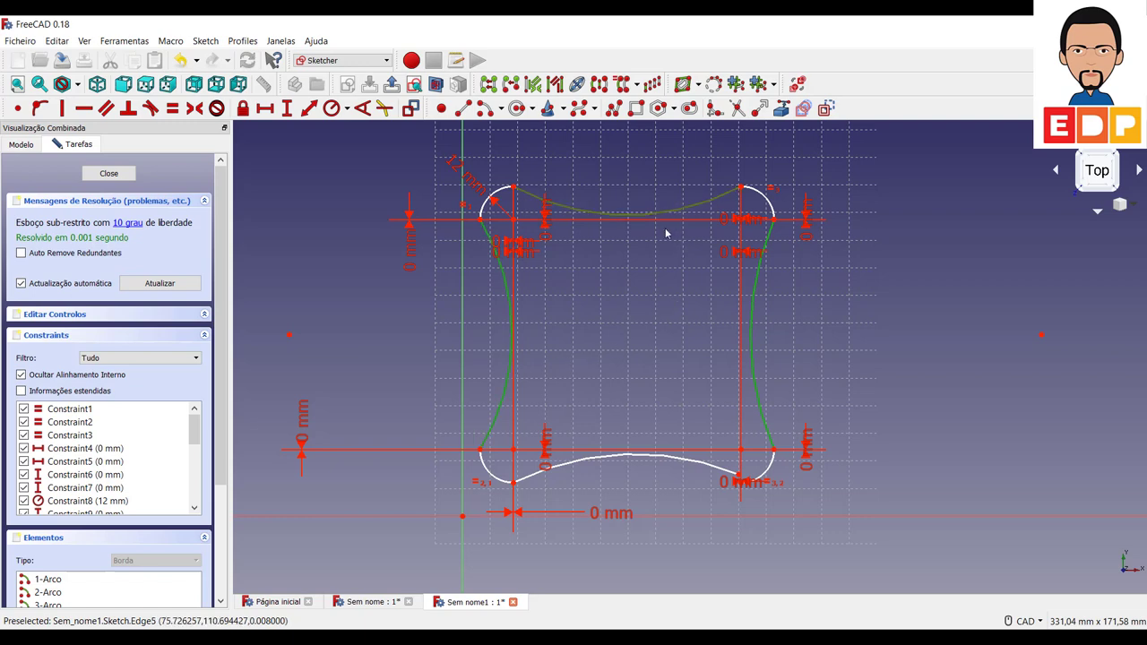
{"action": "left_click", "coordinate": [635, 462]}
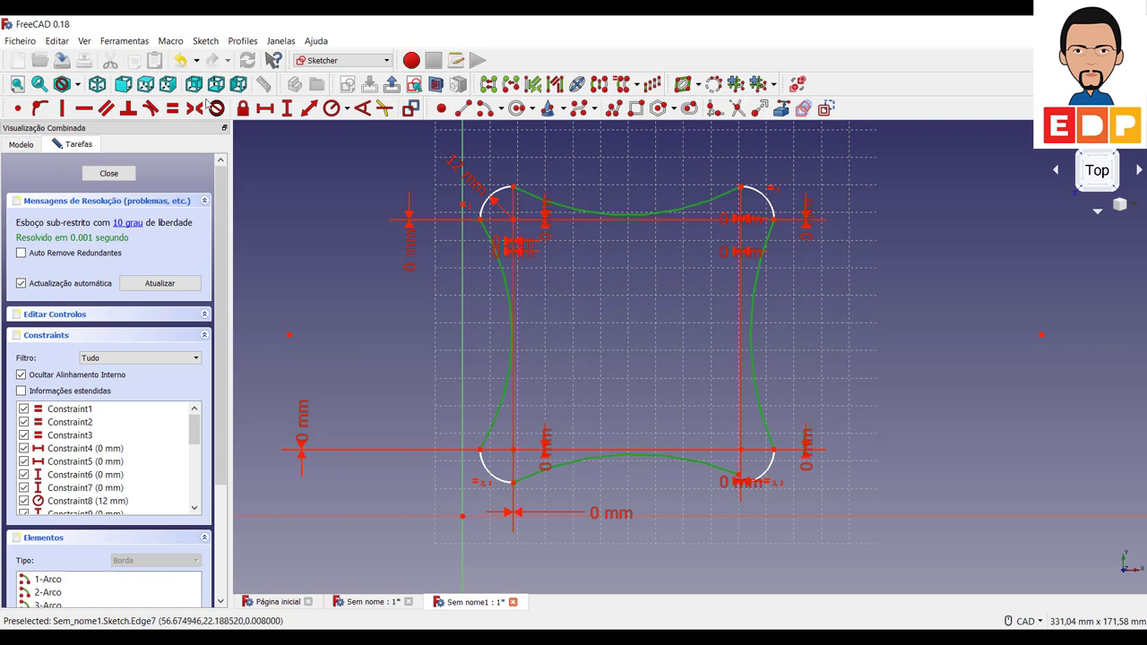
{"action": "left_click", "coordinate": [172, 107]}
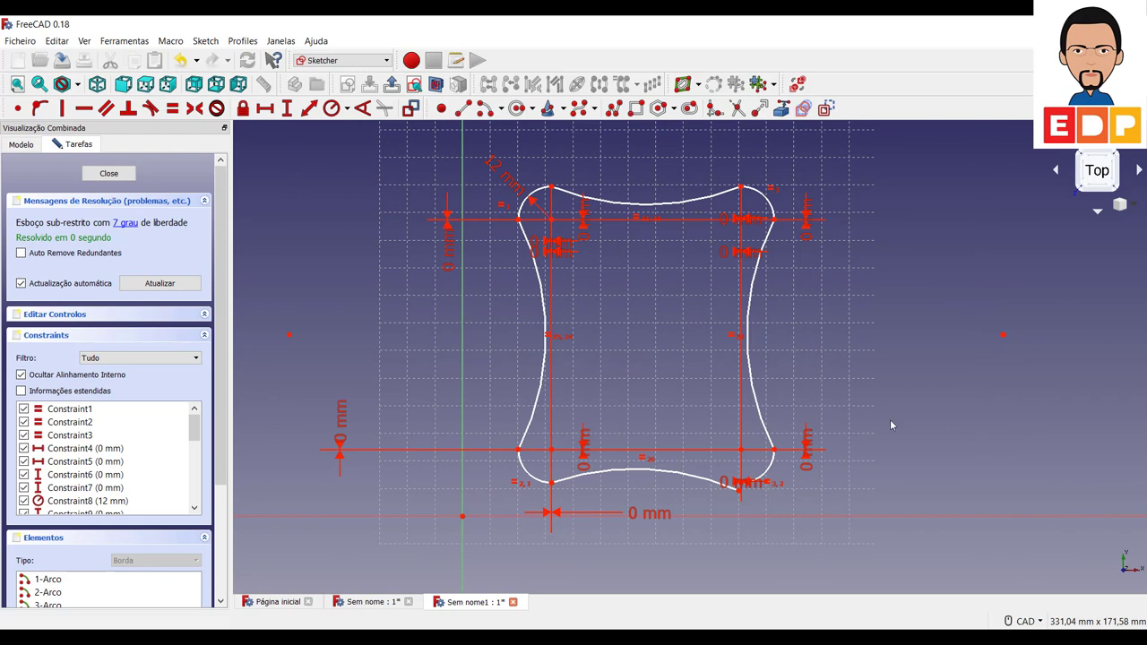
{"action": "mouse_move", "coordinate": [541, 357]}
{"action": "left_mouse_down"}
{"action": "mouse_move", "coordinate": [498, 365]}
{"action": "mouse_move", "coordinate": [531, 367]}
{"action": "left_mouse_up"}
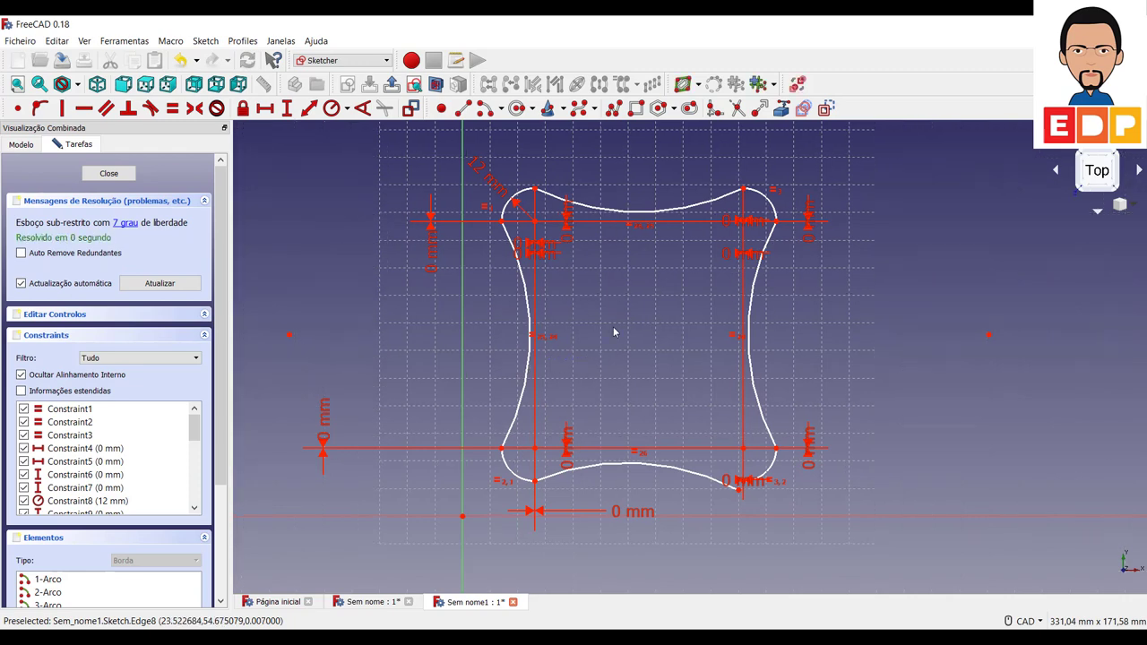
Give the top concave arc a 95 mm radius
{"action": "left_click", "coordinate": [645, 214]}
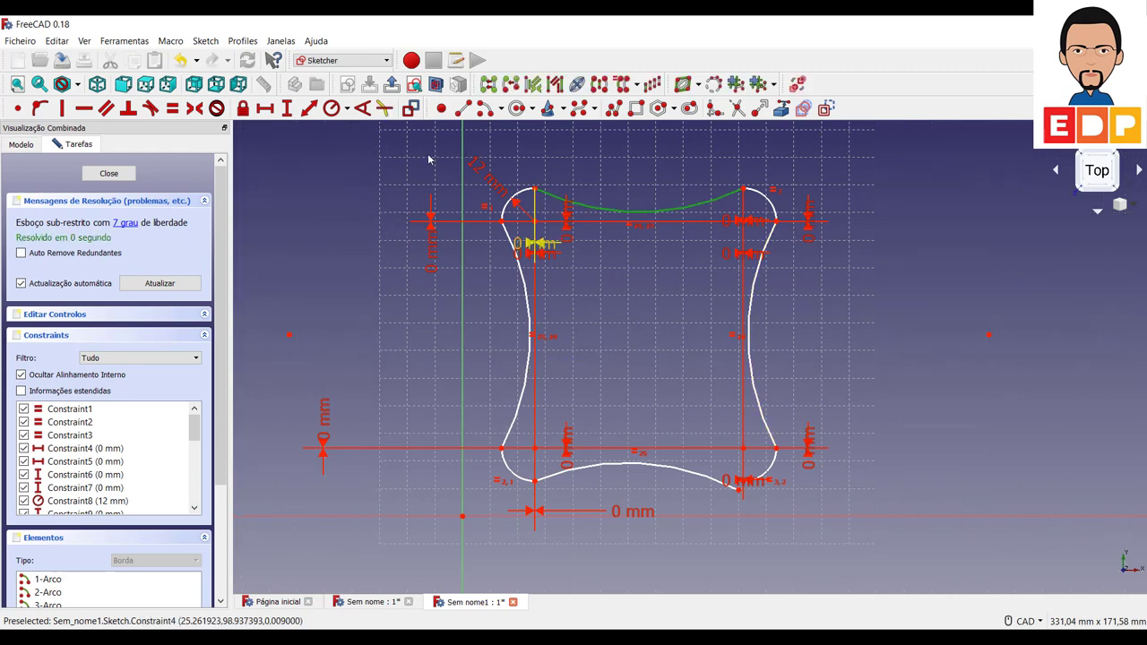
{"action": "left_click", "coordinate": [333, 109]}
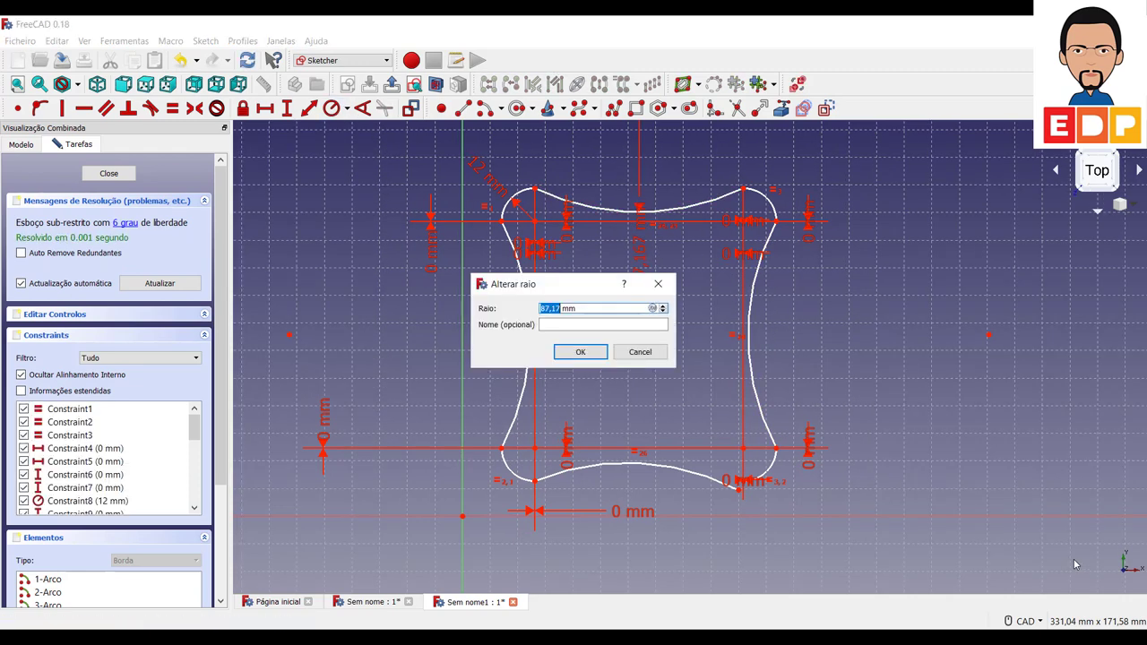
{"action": "key", "text": "Return"}
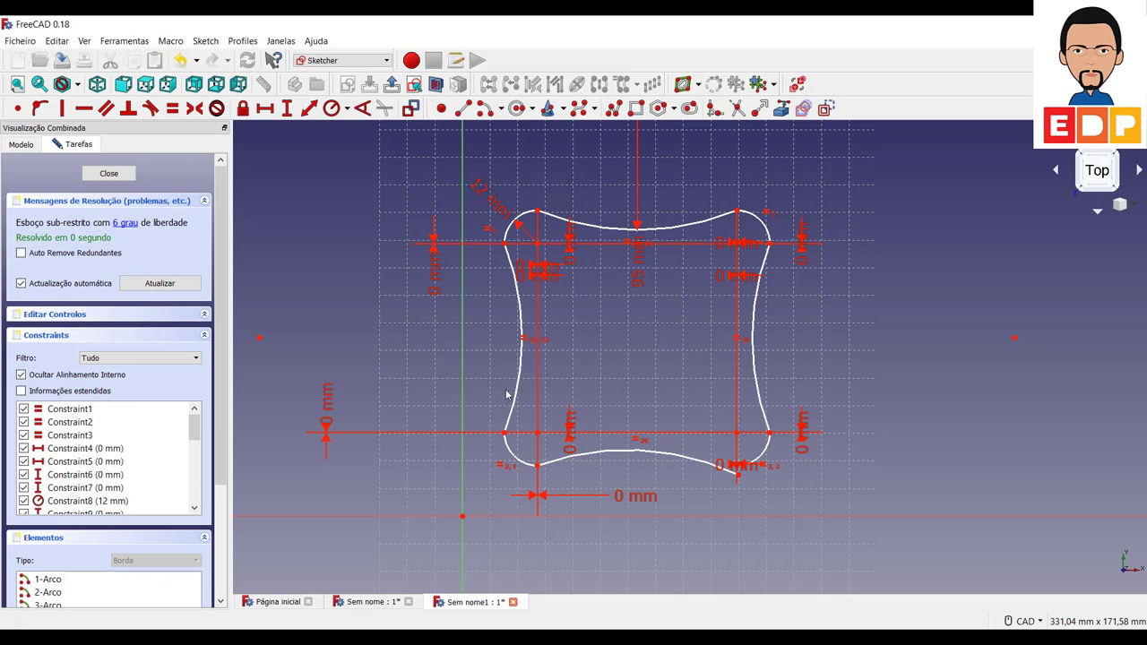
Make the bottom curve's loose end coincident with the lower-right corner point, then reposition the corner
{"action": "left_click_drag", "start_coordinate": [538, 436], "coordinate": [556, 496]}
{"action": "scroll", "coordinate": [798, 538], "scroll_direction": "up", "scroll_amount": 4}
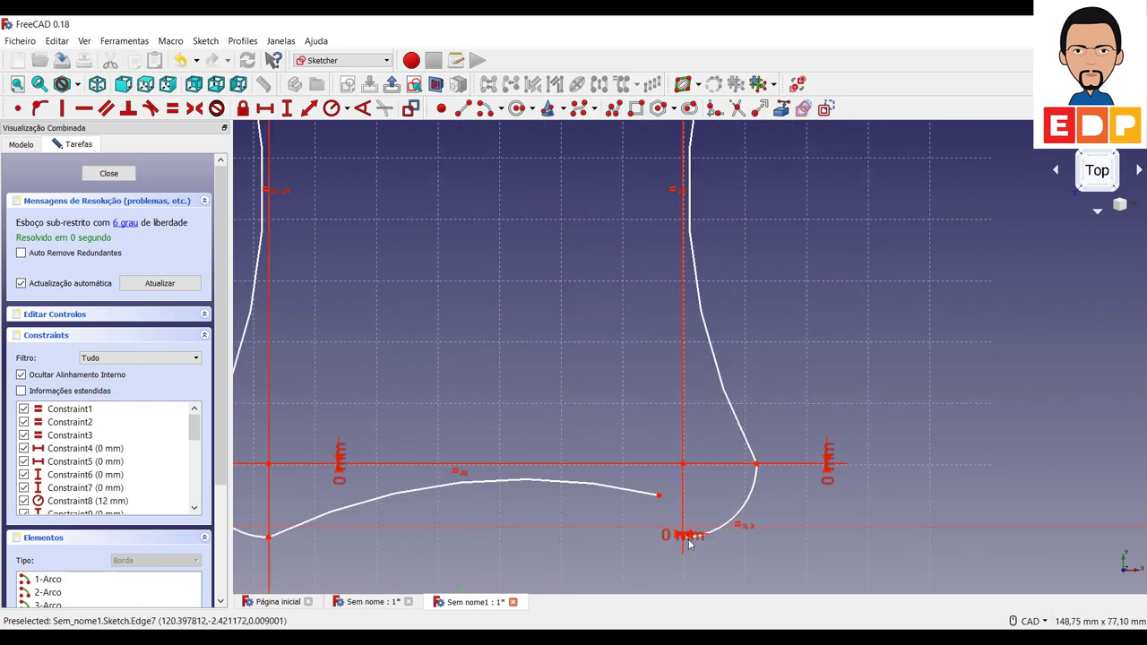
{"action": "left_click_drag", "start_coordinate": [681, 536], "coordinate": [610, 584]}
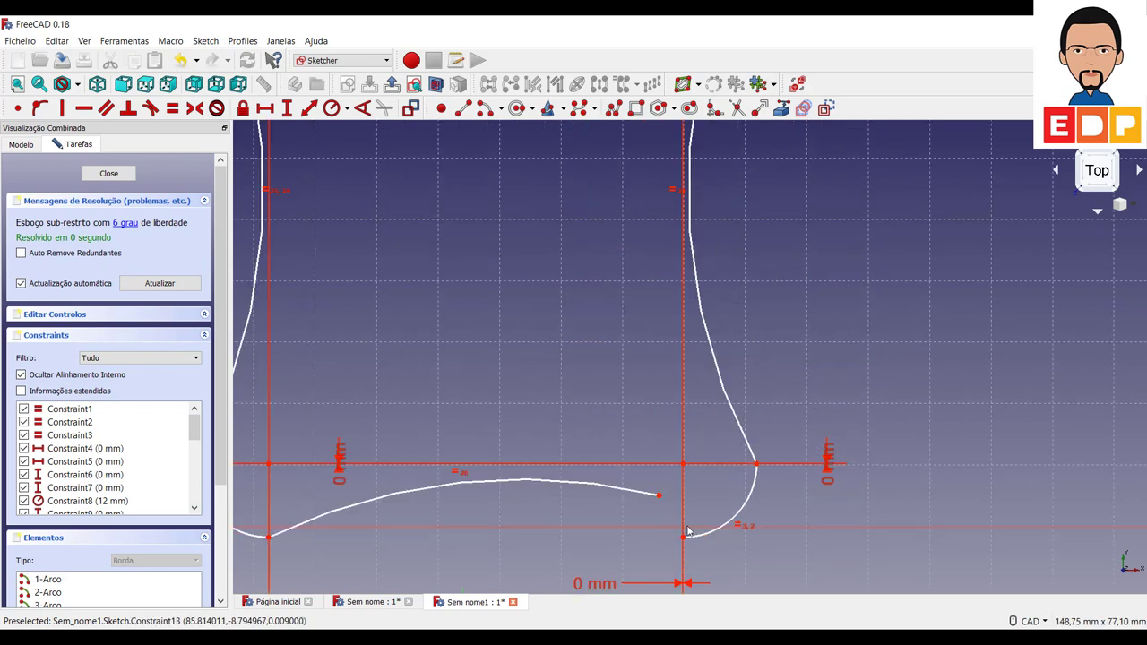
{"action": "left_click", "coordinate": [660, 497]}
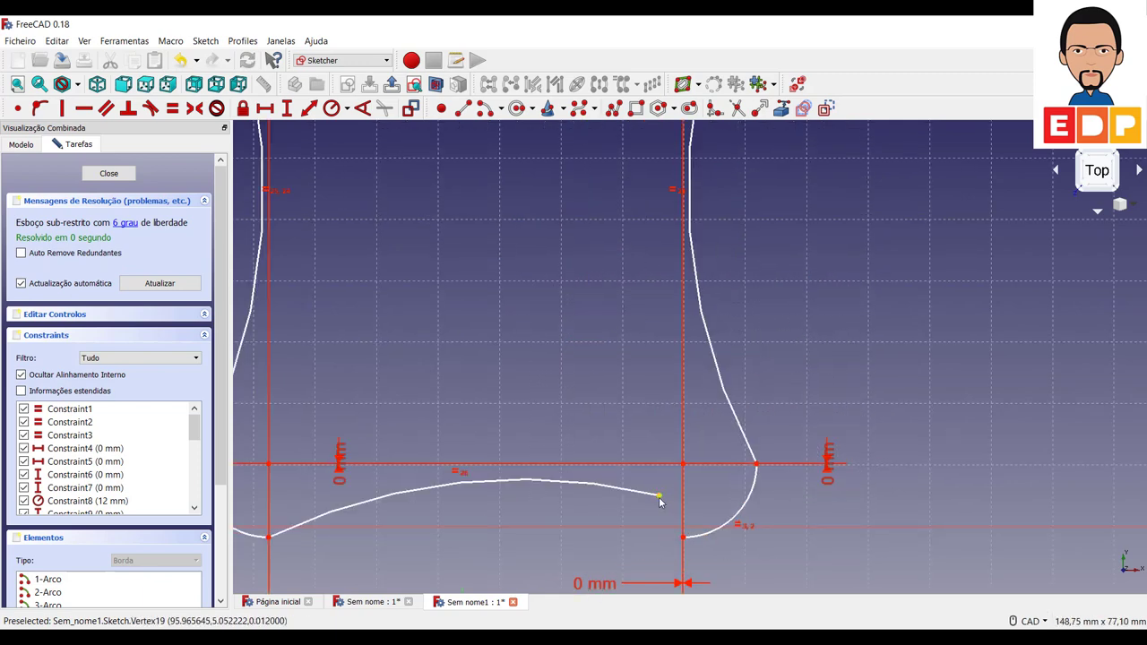
{"action": "left_click", "coordinate": [683, 541]}
{"action": "left_click", "coordinate": [17, 109]}
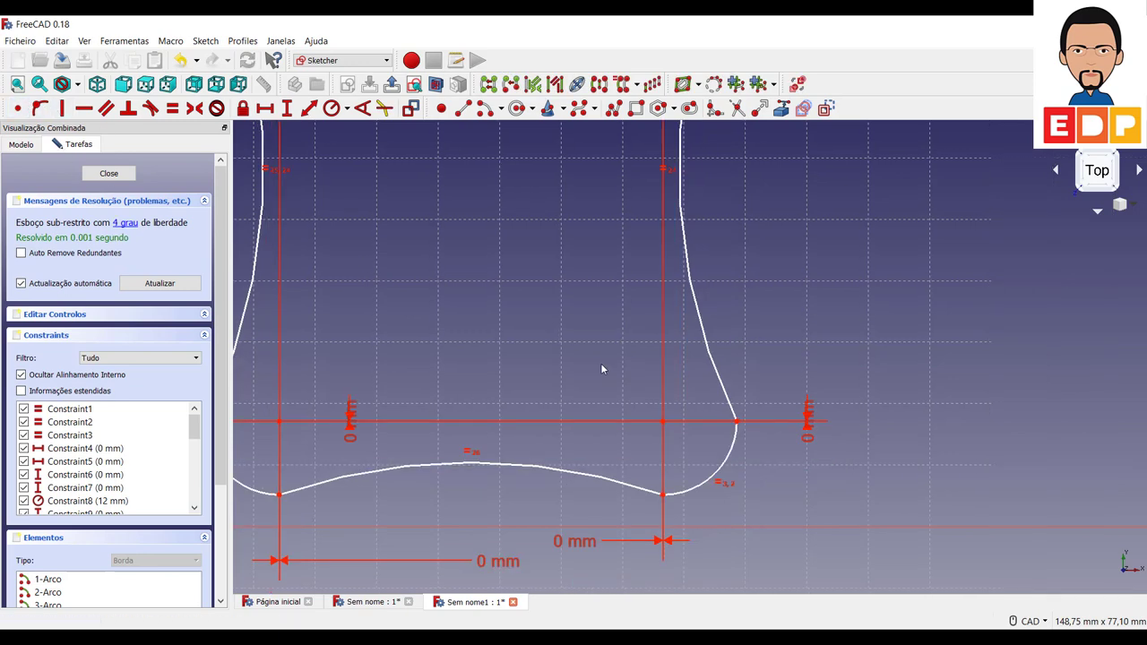
{"action": "scroll", "coordinate": [636, 402], "scroll_direction": "down", "scroll_amount": 2}
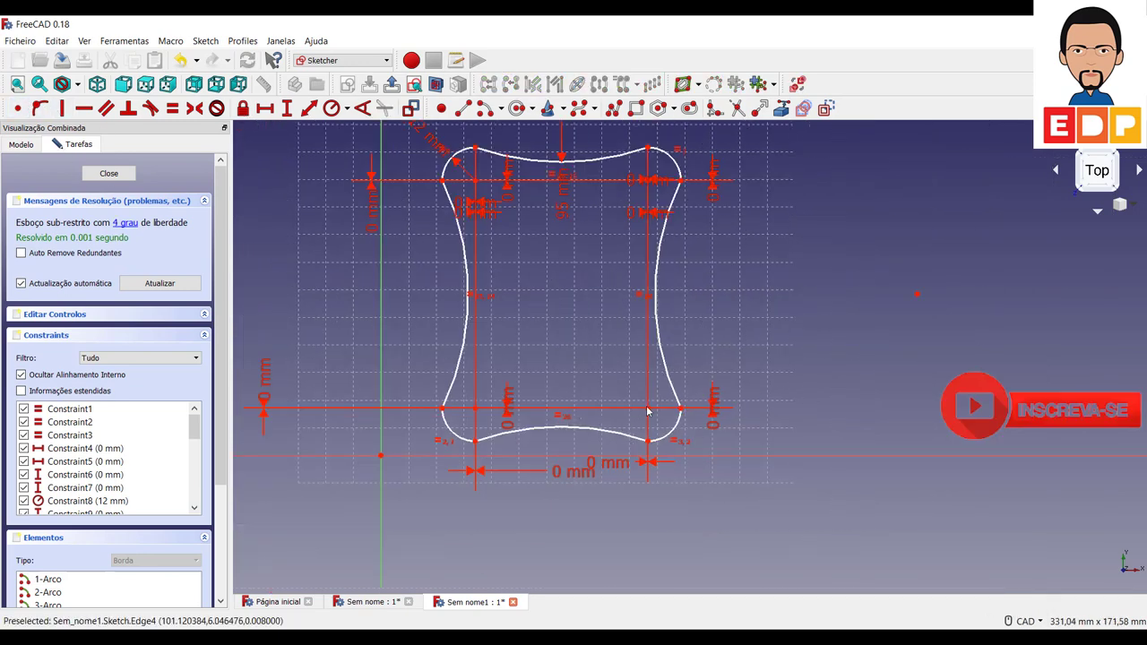
{"action": "left_click_drag", "start_coordinate": [651, 411], "coordinate": [678, 411]}
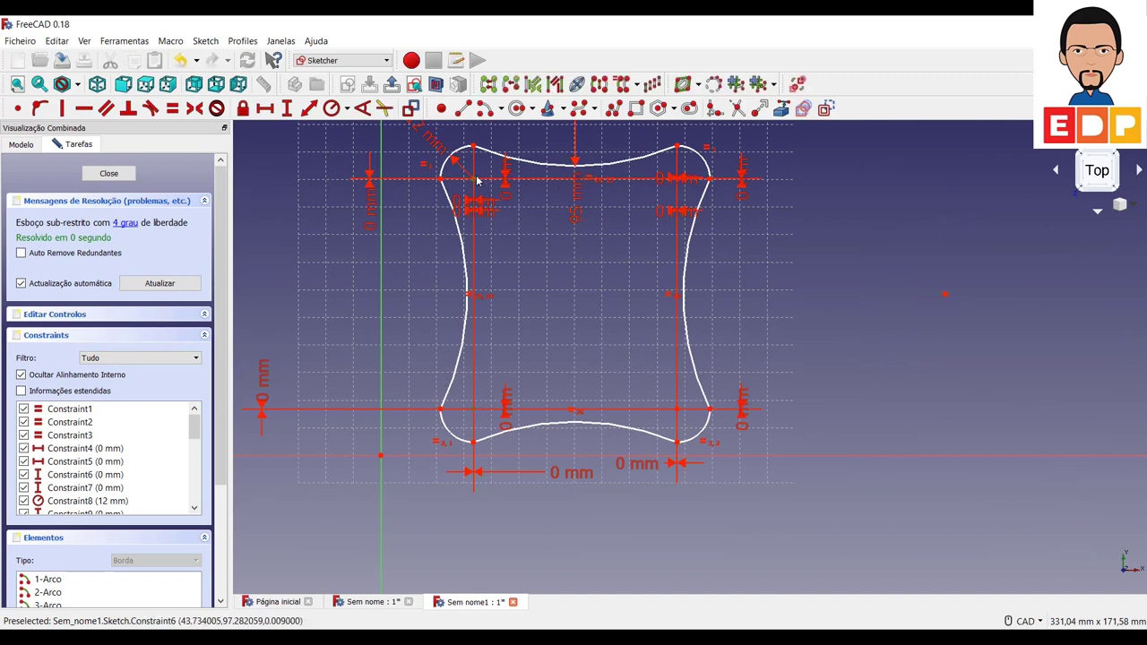
Constrain the left corners to a 100 mm vertical distance, undoing a mistaken 10 mm value
{"action": "left_click", "coordinate": [286, 108]}
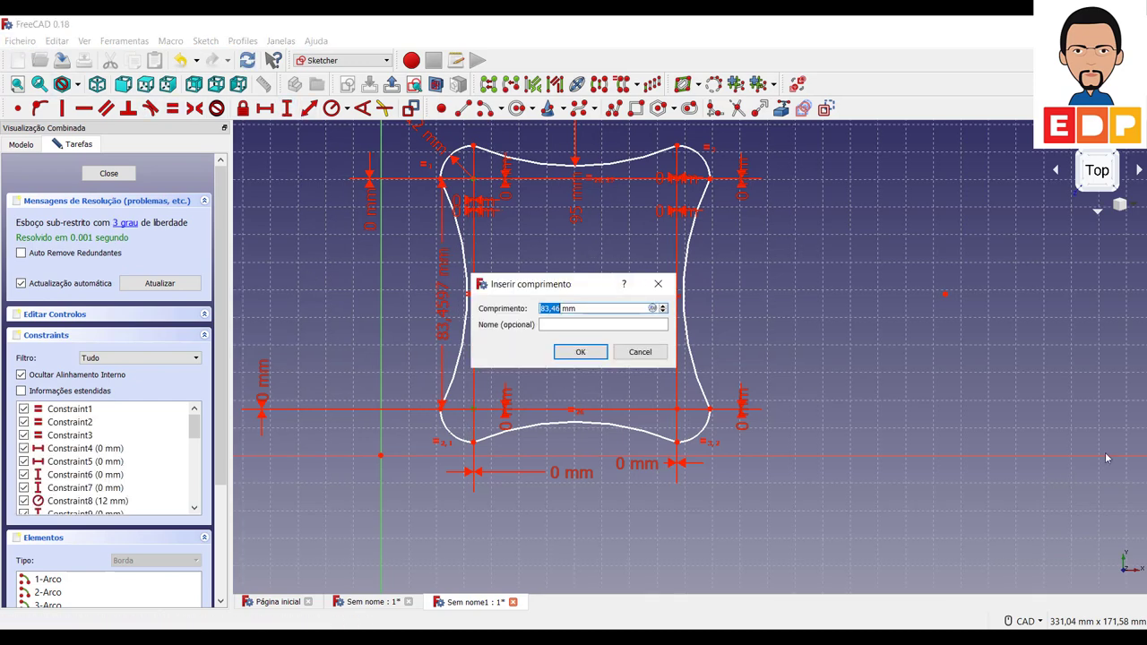
{"action": "key", "text": "Return"}
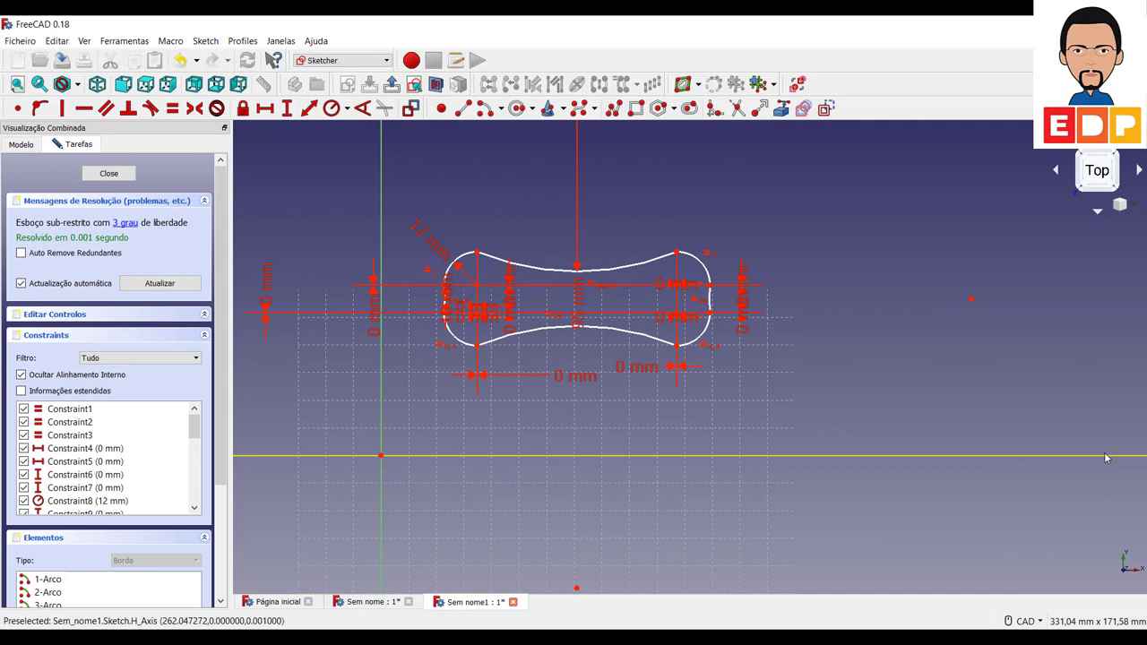
{"action": "key", "text": "ctrl+z"}
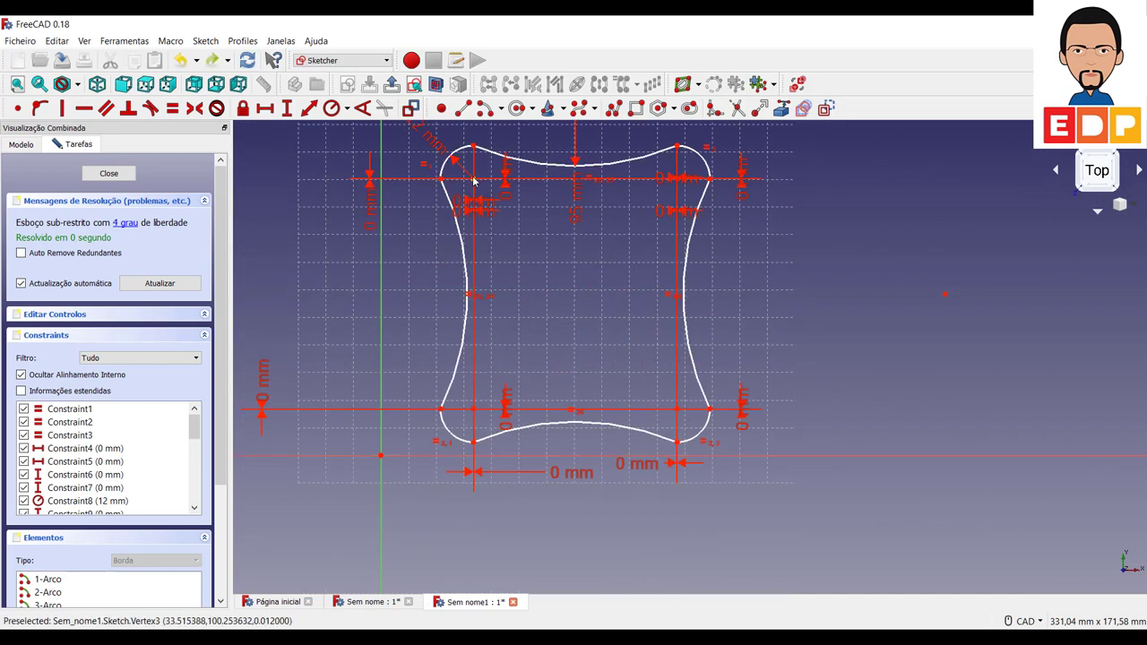
{"action": "left_click", "coordinate": [473, 181]}
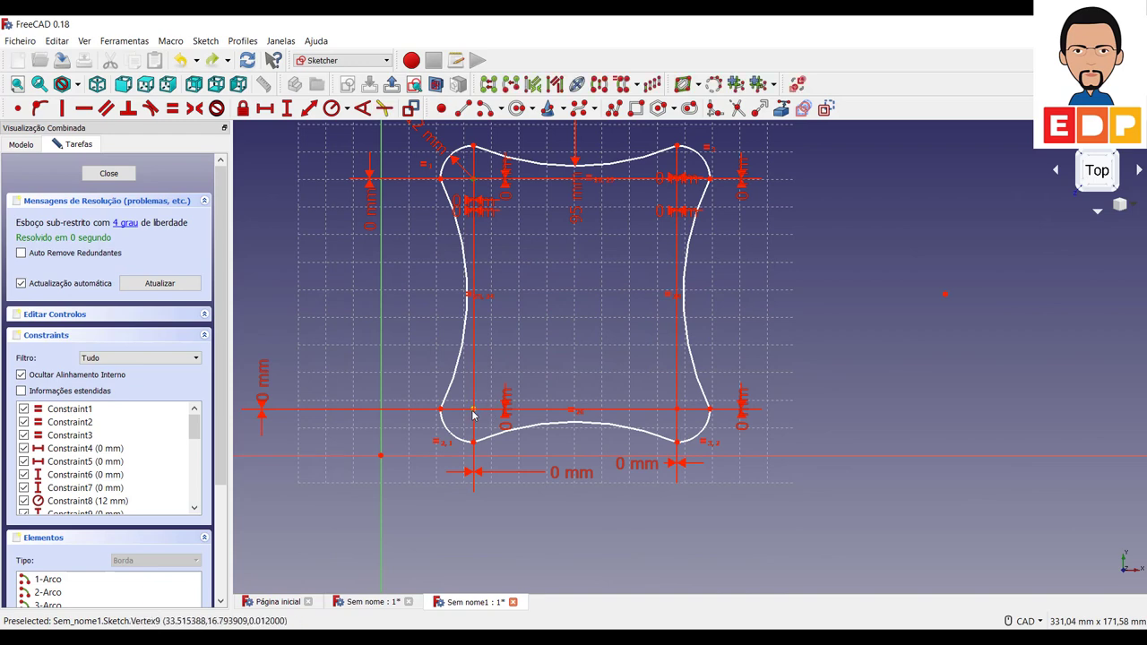
{"action": "left_click", "coordinate": [287, 108]}
{"action": "type", "text": "100"}
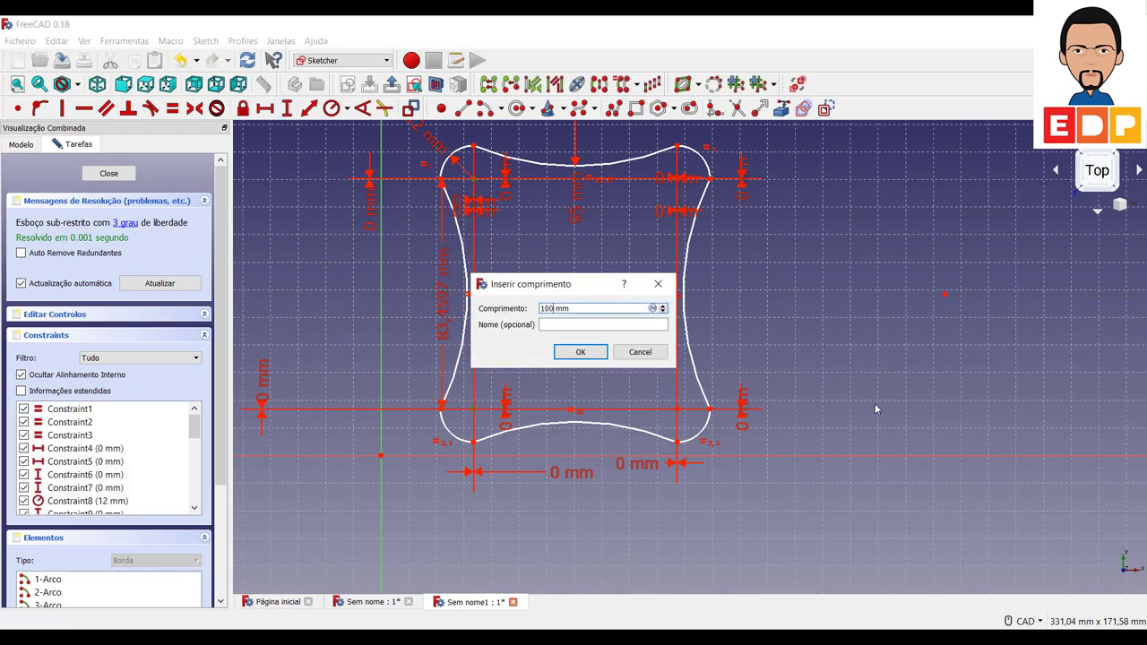
{"action": "key", "text": "Return"}
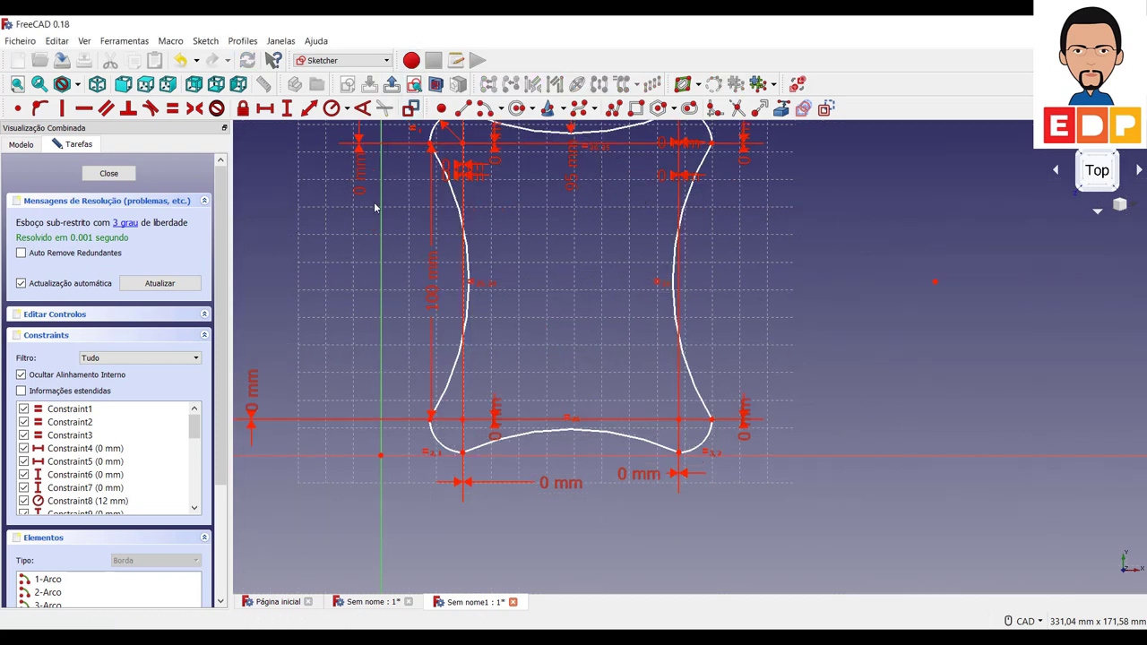
Constrain the bottom corners to a 100 mm horizontal distance and recentre the sketch
{"action": "left_click", "coordinate": [462, 420]}
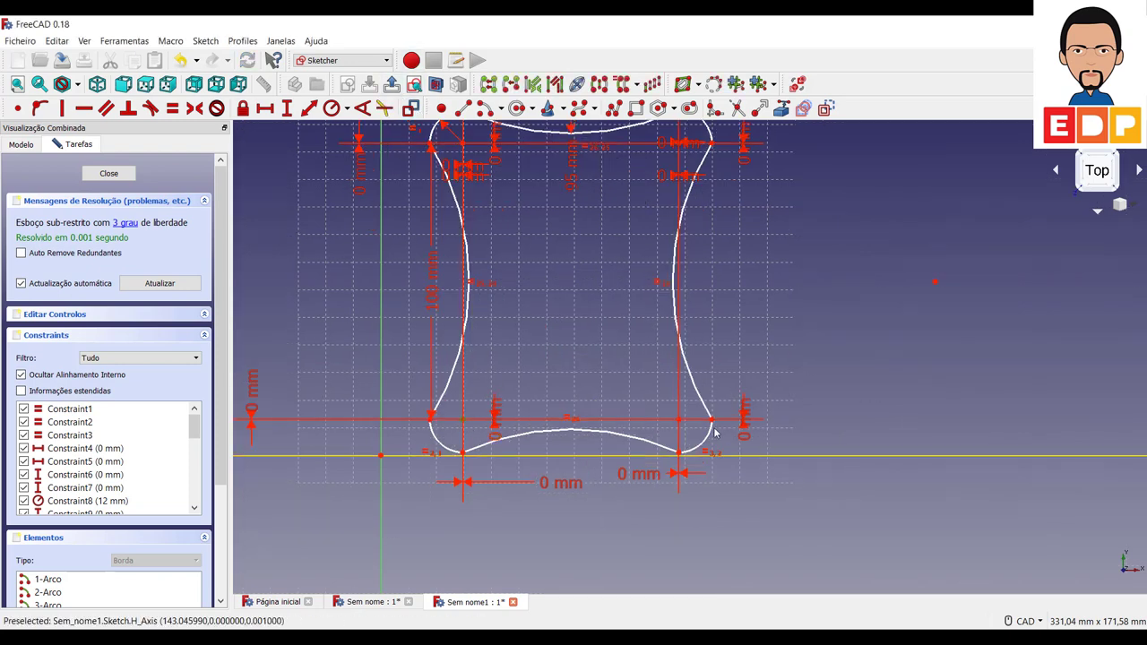
{"action": "left_click", "coordinate": [264, 108]}
{"action": "type", "text": "100"}
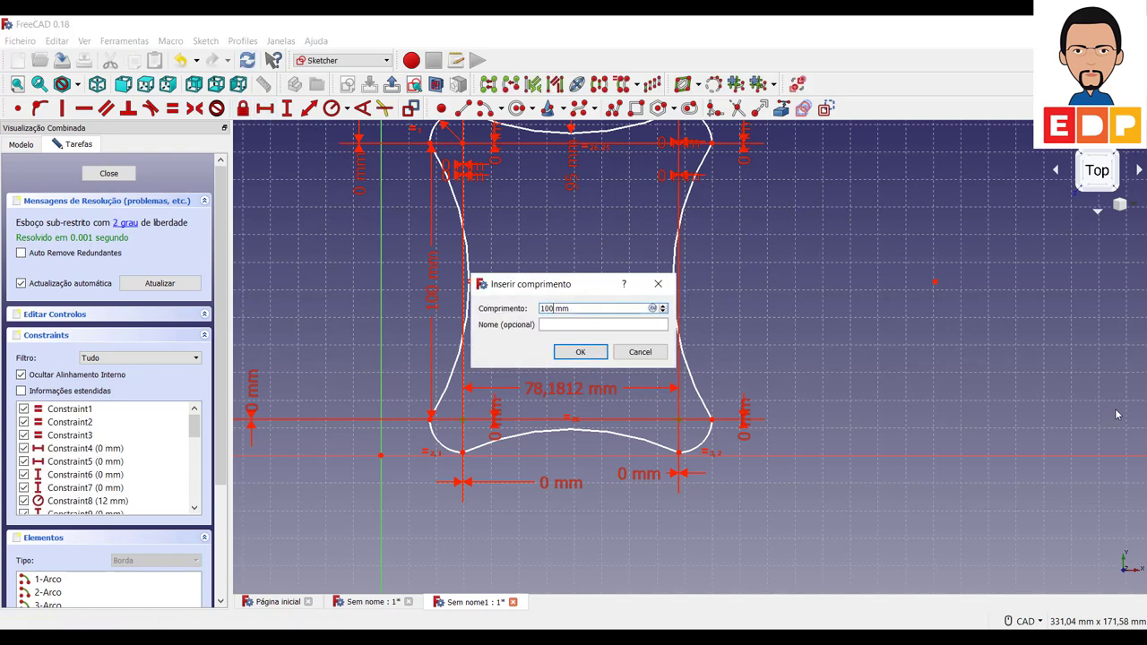
{"action": "key", "text": "Return"}
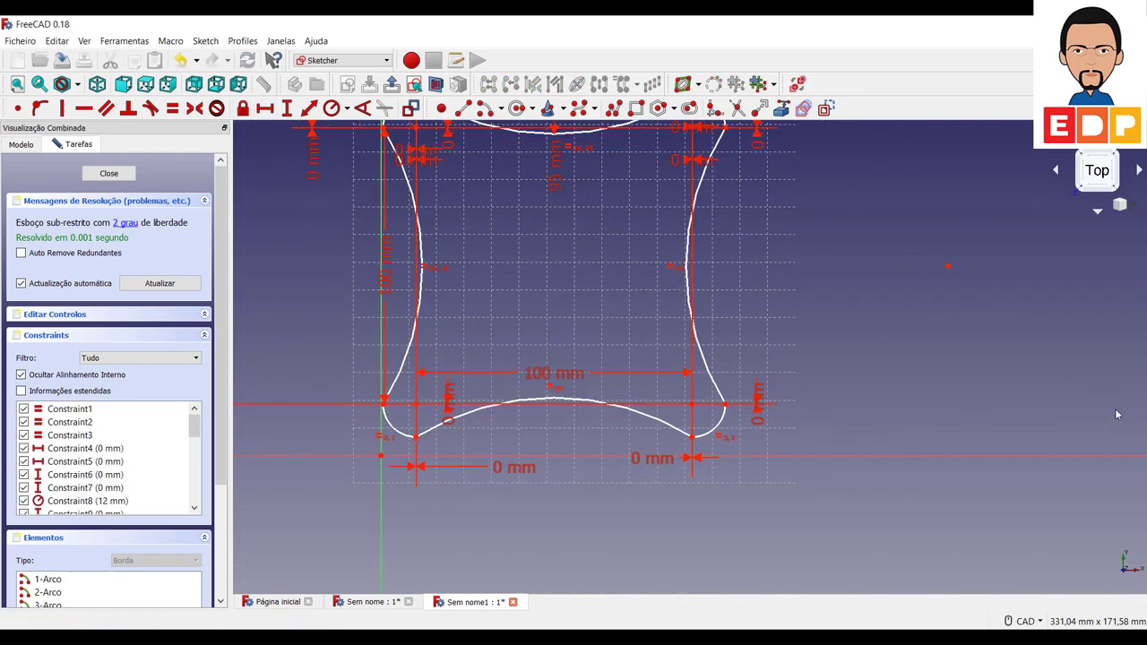
{"action": "middle_click_drag", "start_coordinate": [805, 280], "coordinate": [845, 381]}
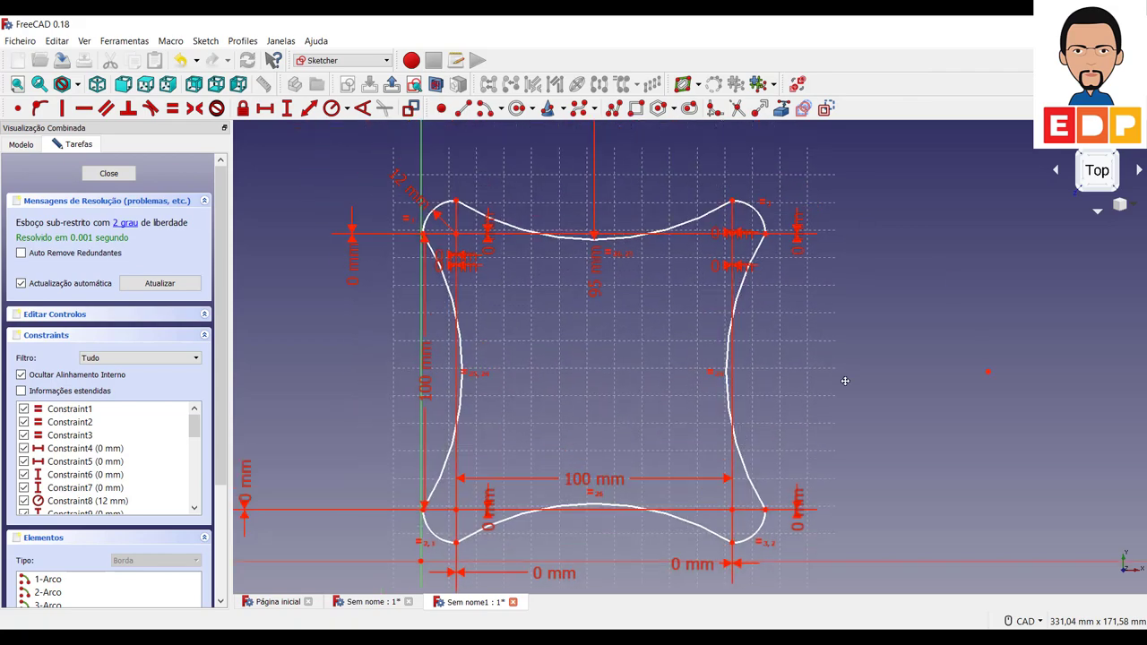
{"action": "mouse_move", "coordinate": [594, 242]}
{"action": "left_mouse_down"}
{"action": "mouse_move", "coordinate": [723, 339]}
{"action": "mouse_move", "coordinate": [584, 194]}
{"action": "mouse_move", "coordinate": [673, 192]}
{"action": "mouse_move", "coordinate": [559, 185]}
{"action": "mouse_move", "coordinate": [609, 238]}
{"action": "mouse_move", "coordinate": [600, 231]}
{"action": "left_mouse_up"}
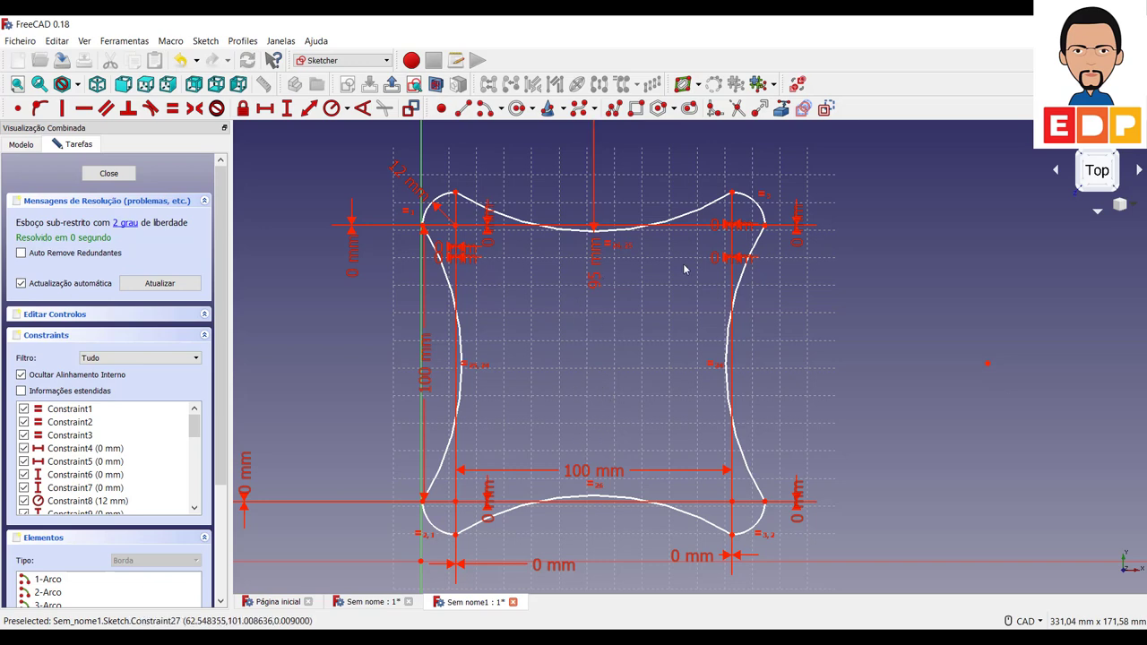
Draw a circle in the middle of the plate outline
{"action": "left_click", "coordinate": [518, 109]}
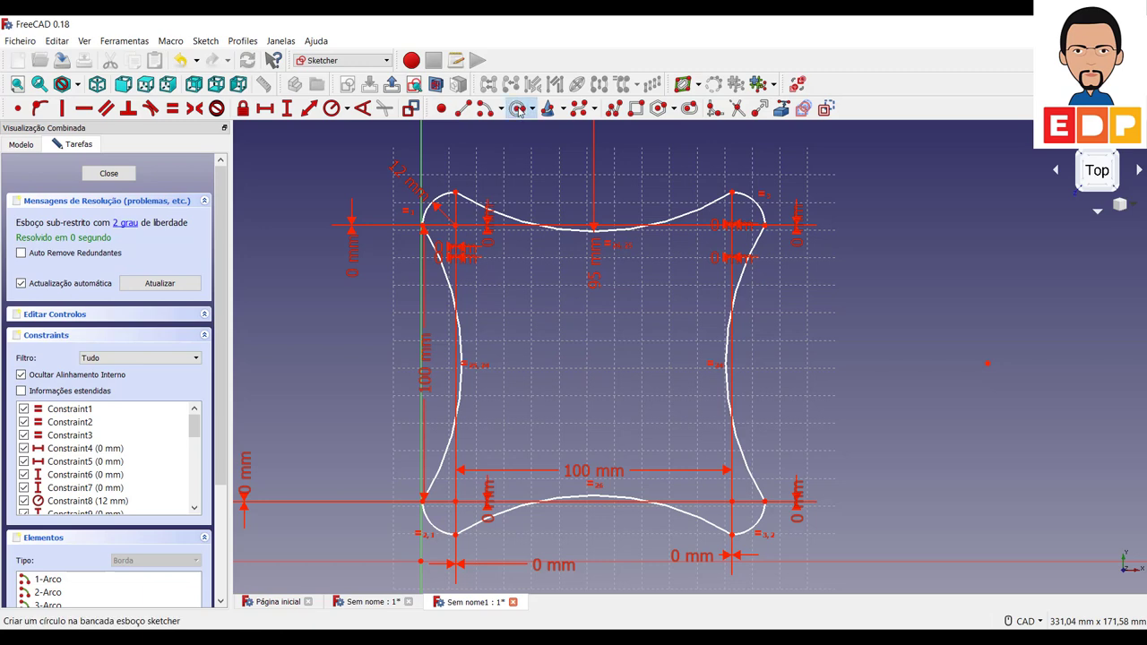
{"action": "left_click", "coordinate": [587, 367]}
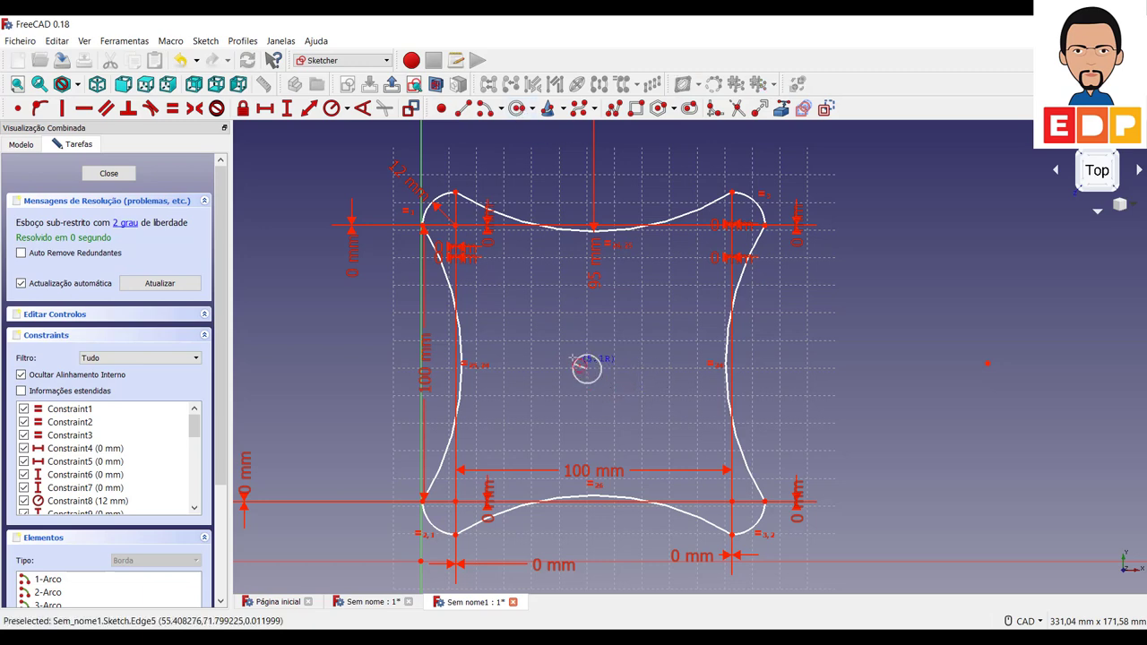
{"action": "left_click", "coordinate": [531, 291]}
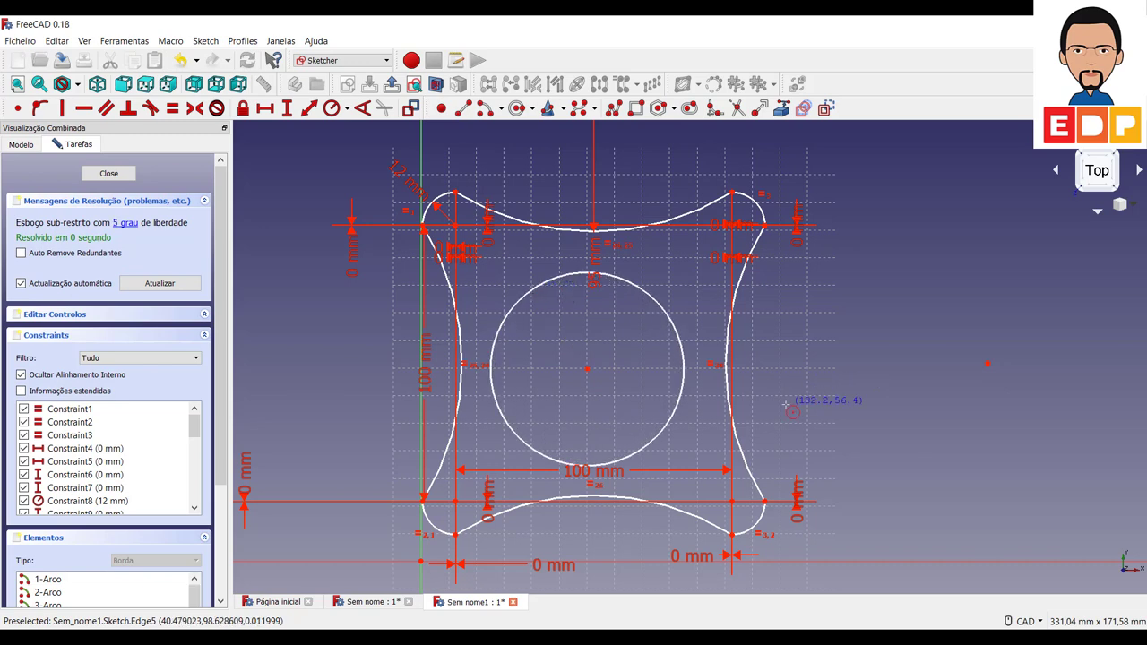
{"action": "key", "text": "Escape"}
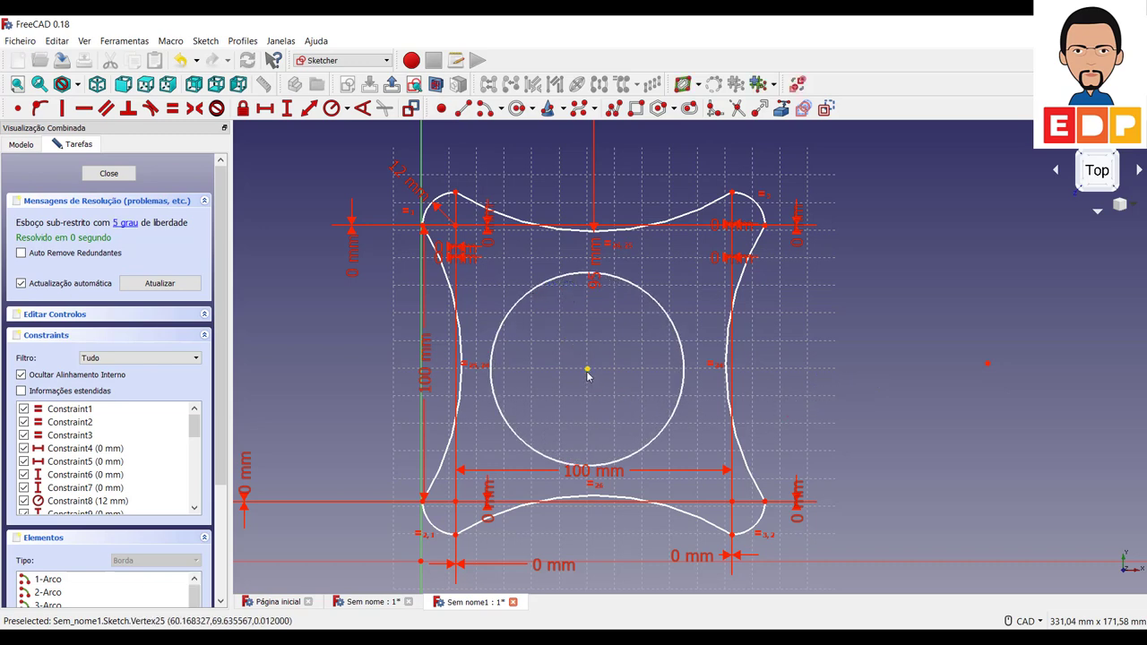
Give the circle centre 50 mm vertical and 50 mm horizontal distance constraints
{"action": "left_click", "coordinate": [587, 370]}
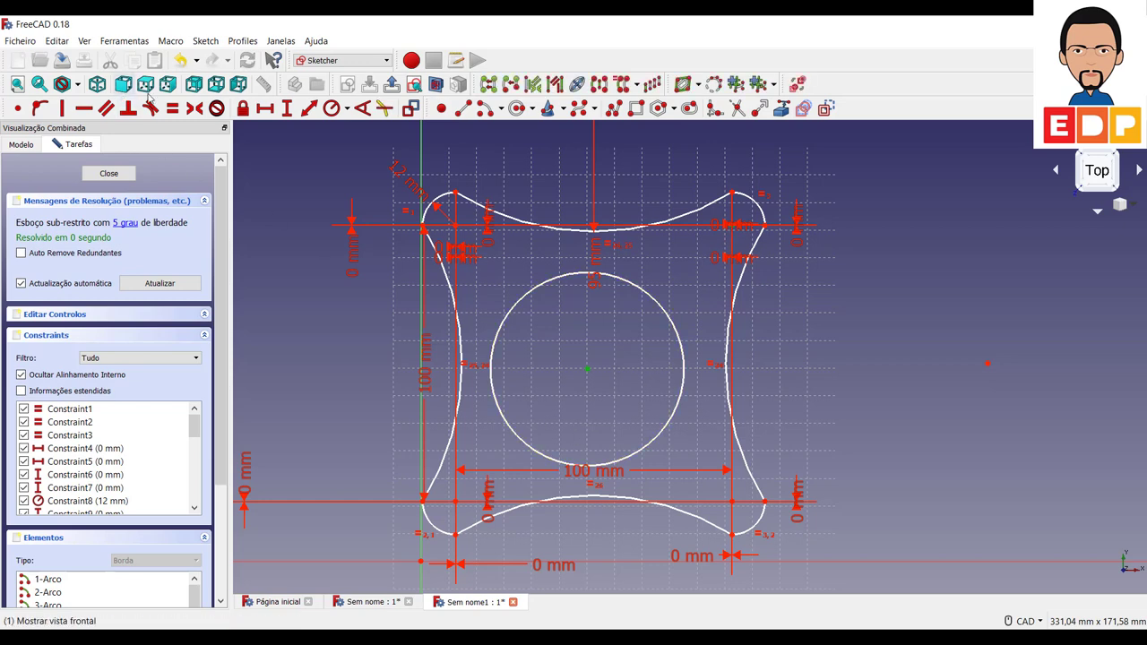
{"action": "left_click", "coordinate": [271, 109]}
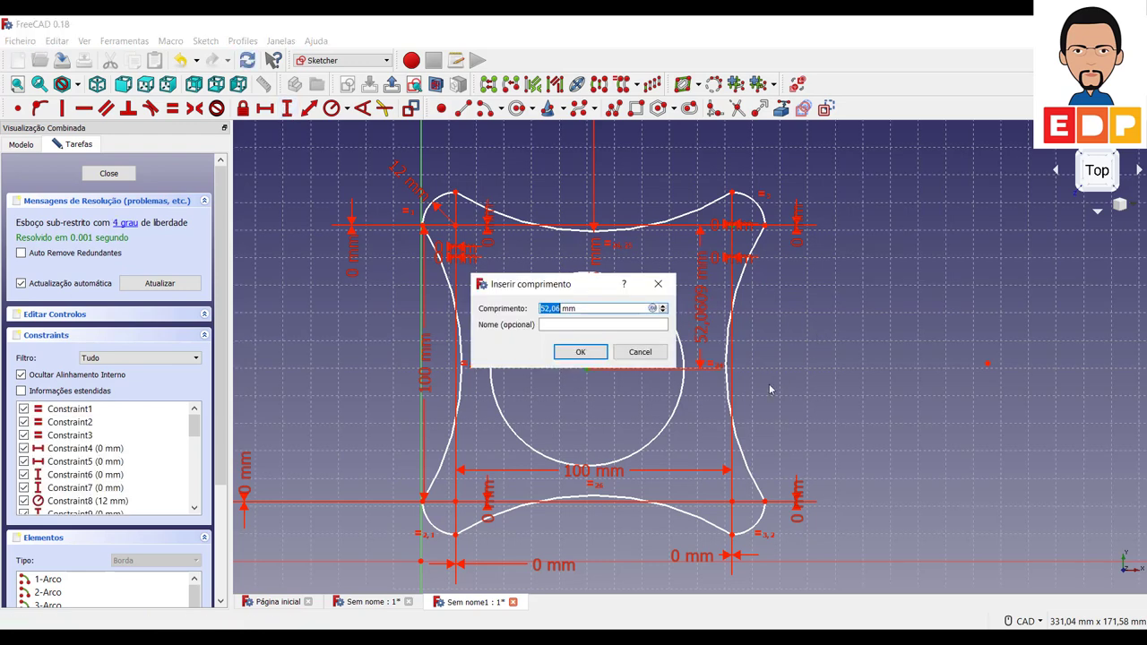
{"action": "type", "text": "50"}
{"action": "key", "text": "Return"}
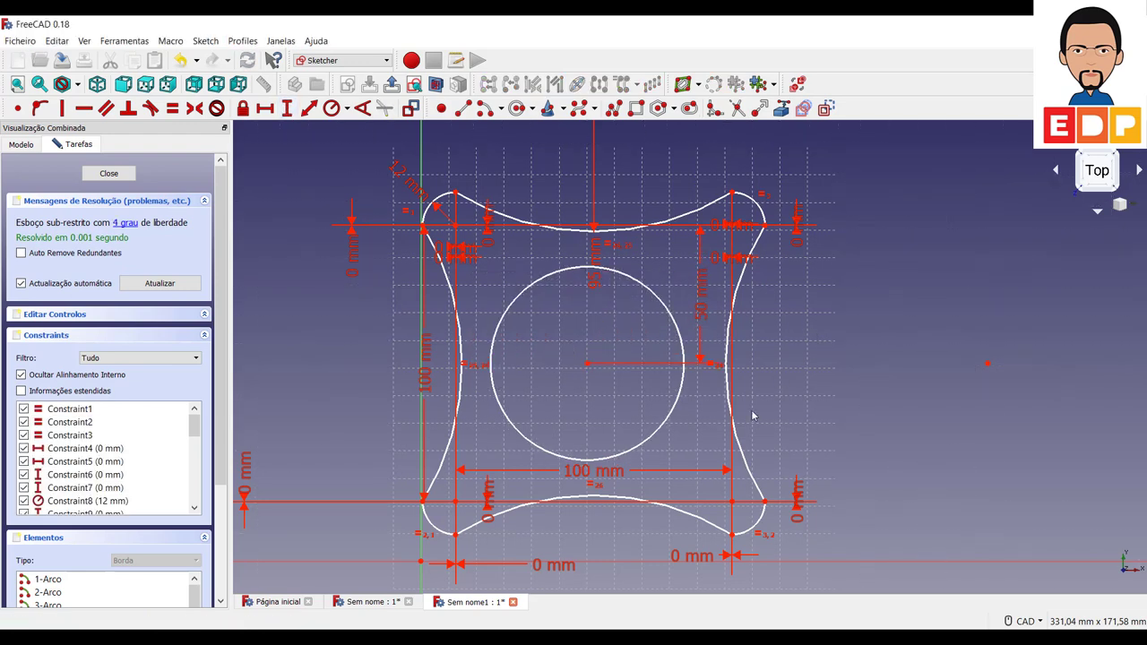
{"action": "left_click", "coordinate": [588, 365]}
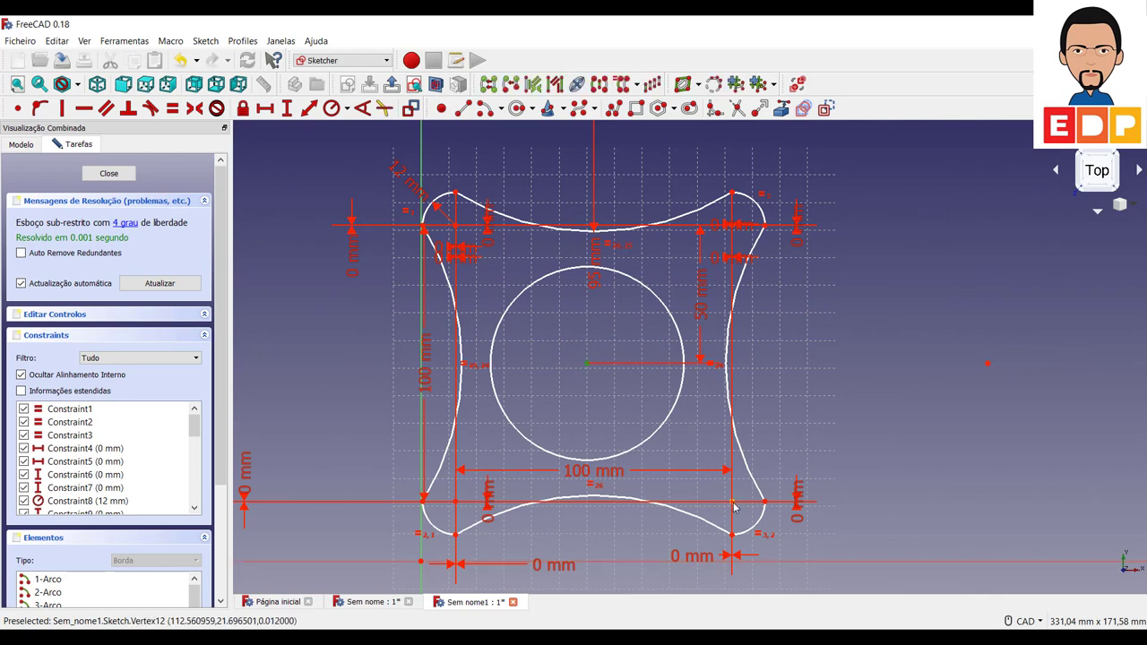
{"action": "left_click", "coordinate": [264, 108]}
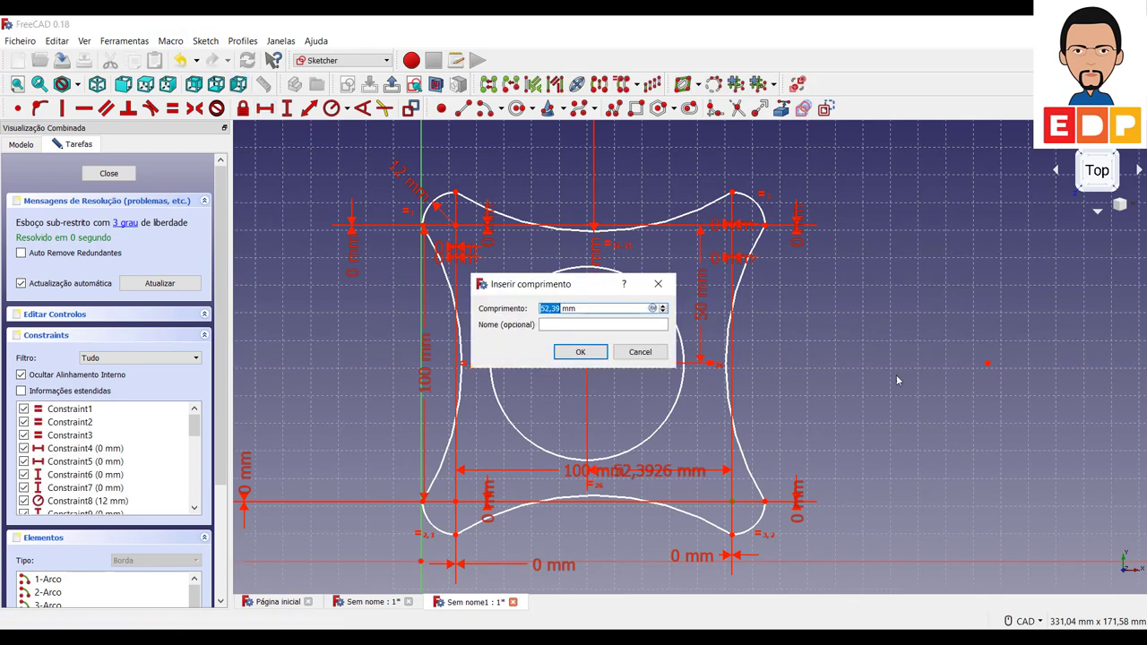
{"action": "type", "text": "50"}
{"action": "key", "text": "Return"}
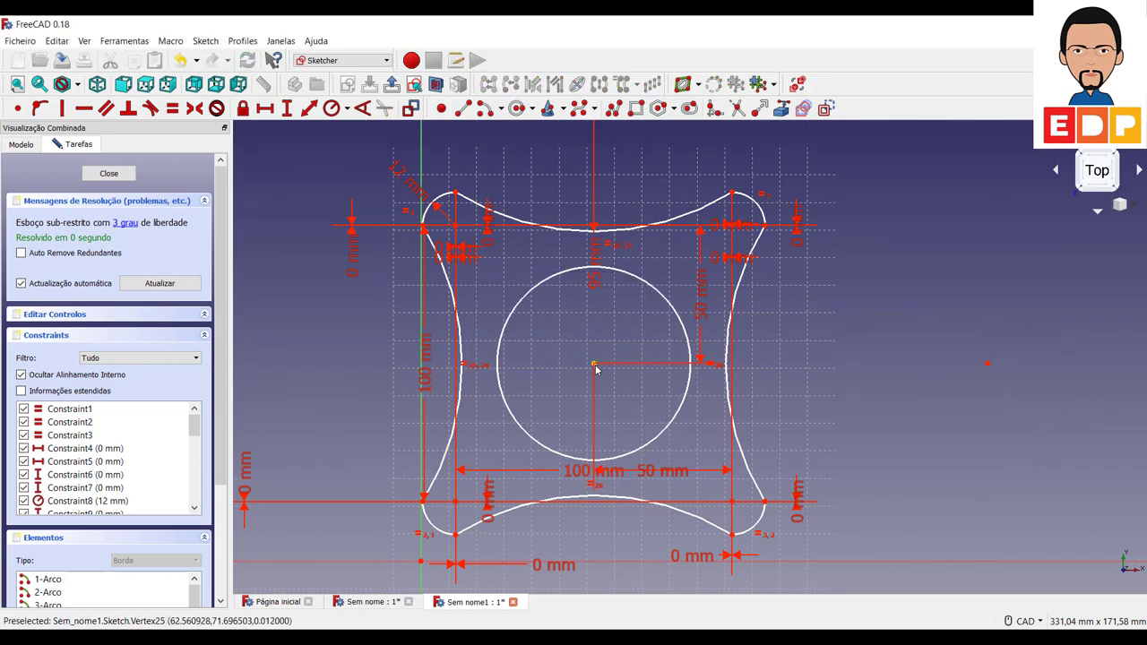
Constrain the central circle to an 80 mm diameter
{"action": "left_click", "coordinate": [658, 440]}
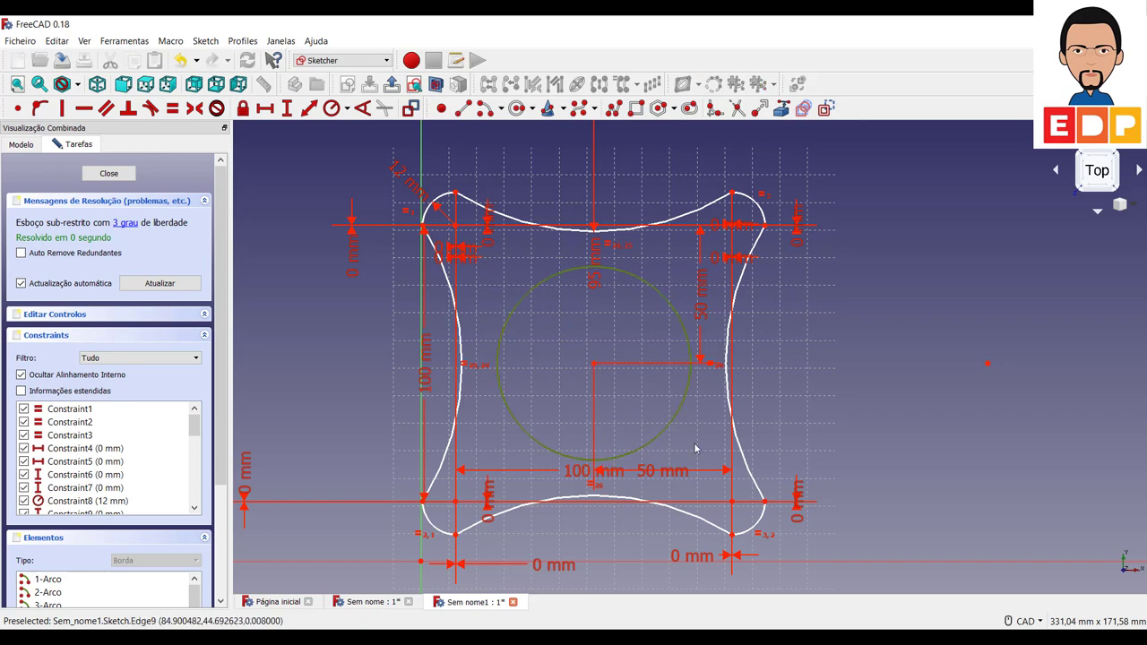
{"action": "left_click", "coordinate": [347, 109]}
{"action": "left_click", "coordinate": [358, 144]}
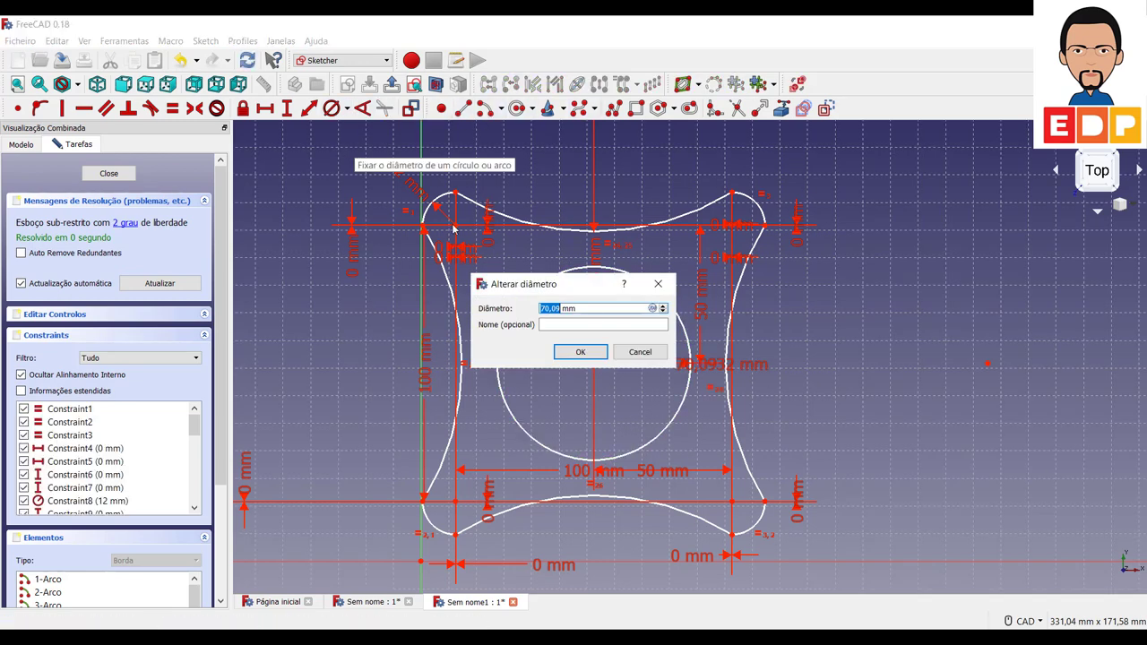
{"action": "type", "text": "8"}
{"action": "key", "text": "Return"}
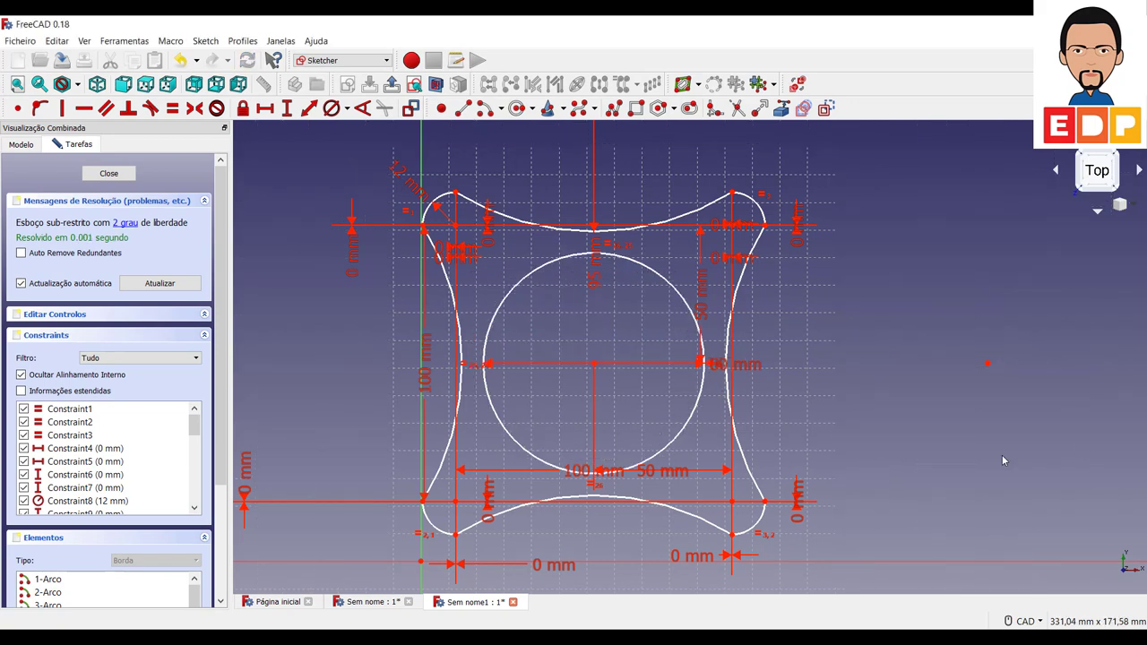
{"action": "left_click", "coordinate": [595, 365]}
Make the circle centre coincident with the sketch origin and close the fully constrained sketch
{"action": "left_click", "coordinate": [422, 564]}
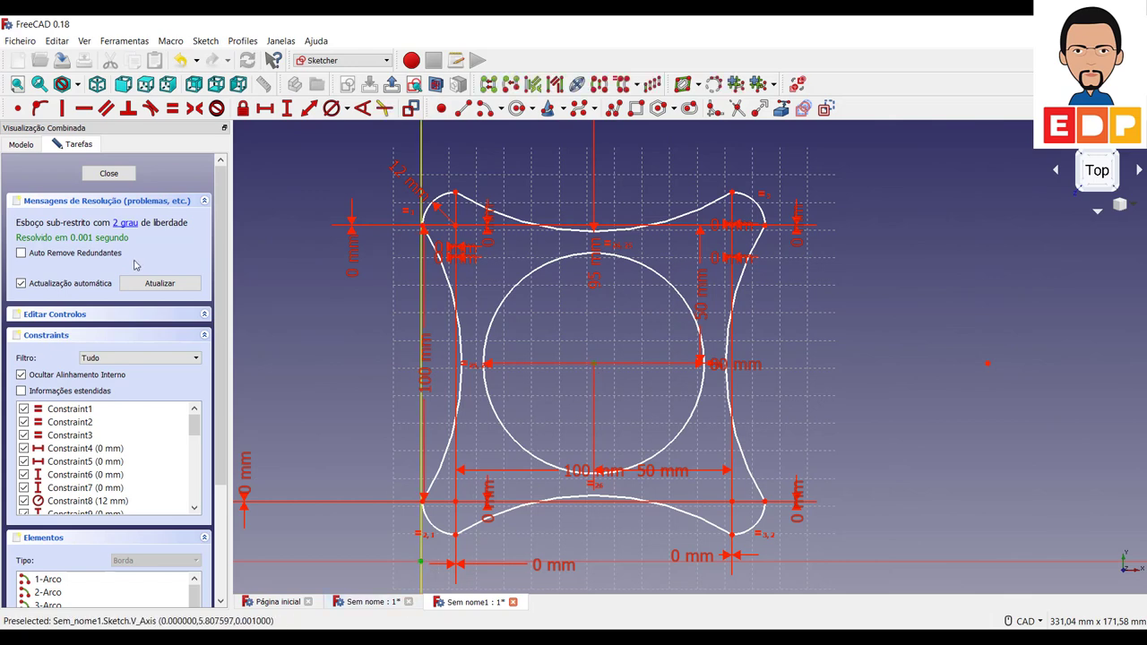
{"action": "left_click", "coordinate": [18, 107]}
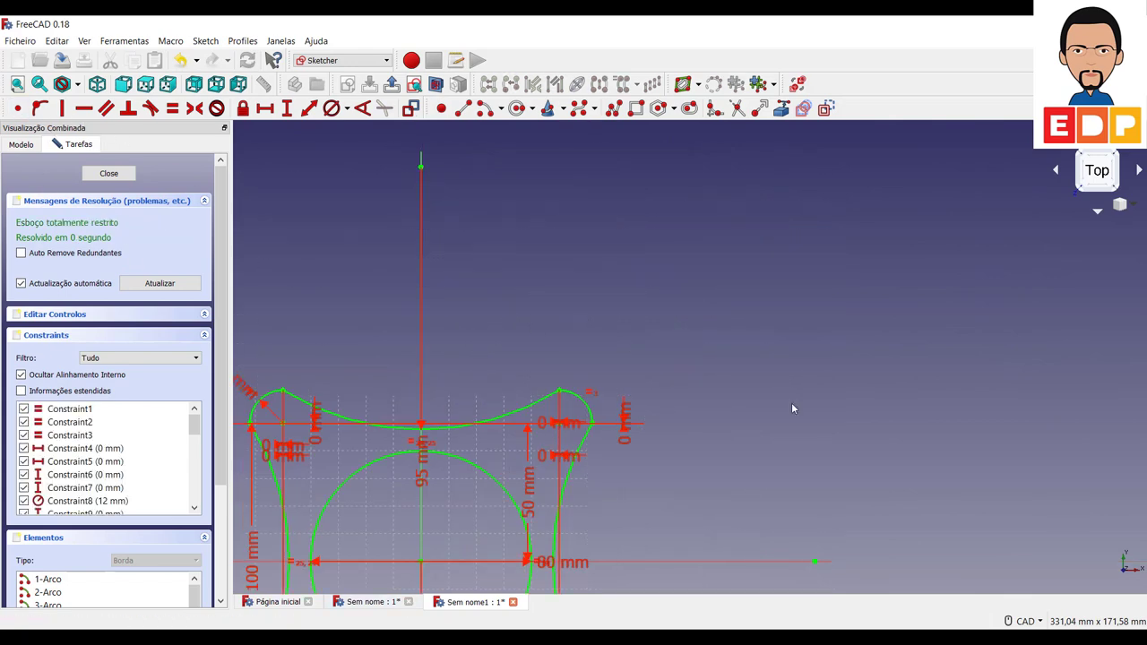
{"action": "middle_click_drag", "start_coordinate": [806, 464], "coordinate": [852, 275]}
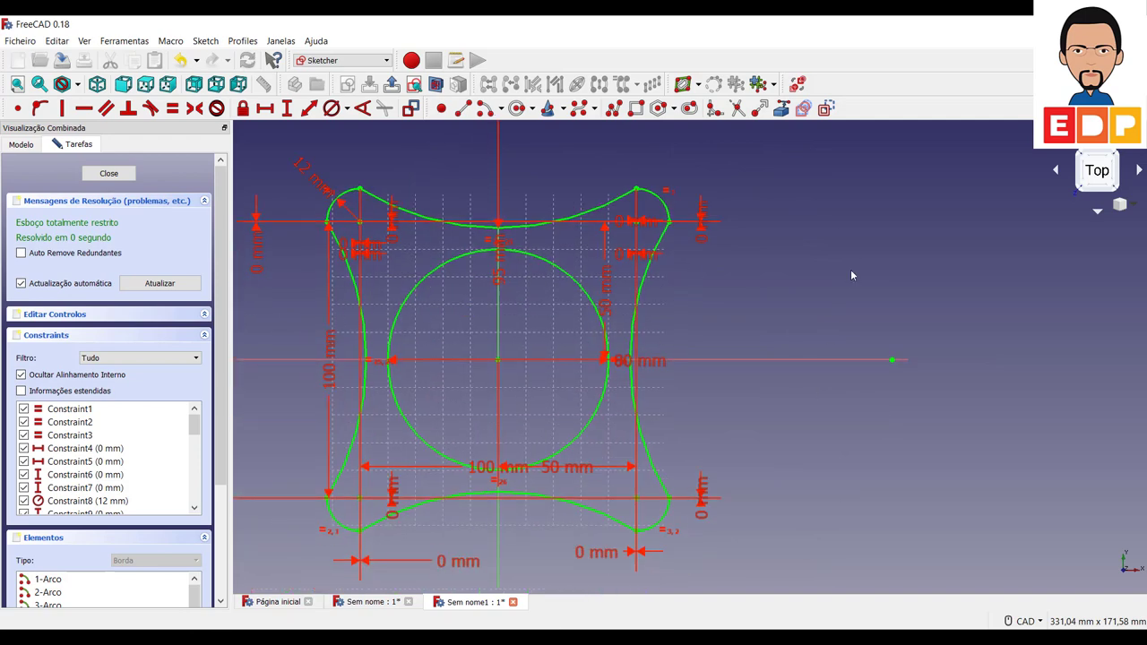
{"action": "scroll", "coordinate": [852, 270], "scroll_direction": "up", "scroll_amount": 2}
{"action": "scroll", "coordinate": [856, 278], "scroll_direction": "down", "scroll_amount": 3}
{"action": "scroll", "coordinate": [866, 295], "scroll_direction": "up", "scroll_amount": 1}
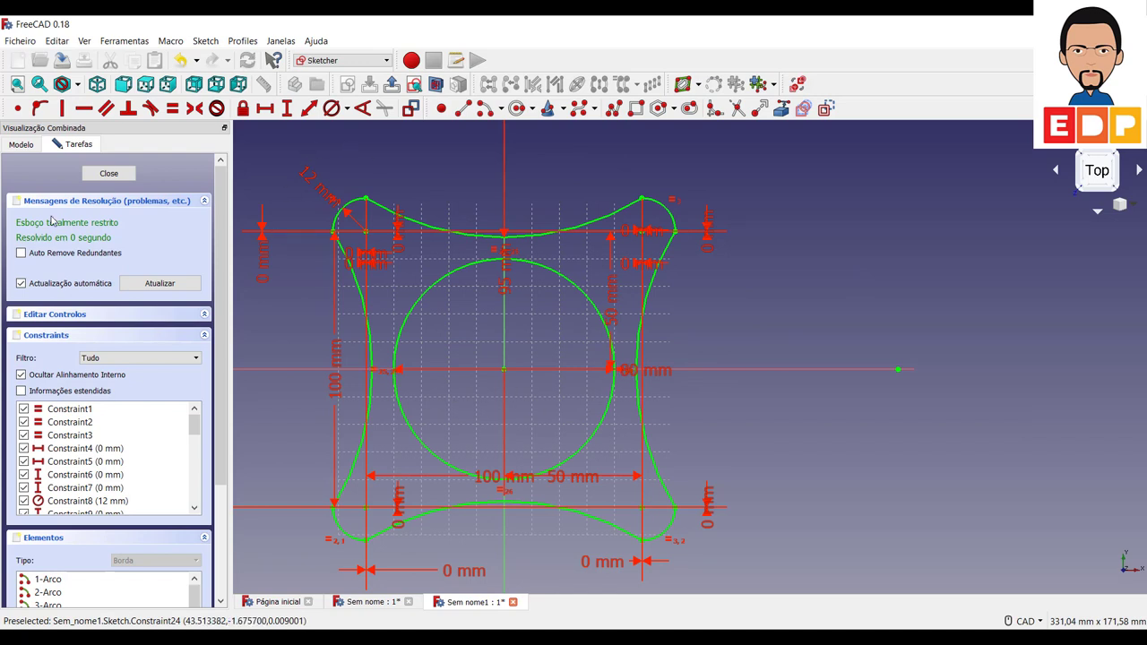
{"action": "left_click", "coordinate": [105, 172]}
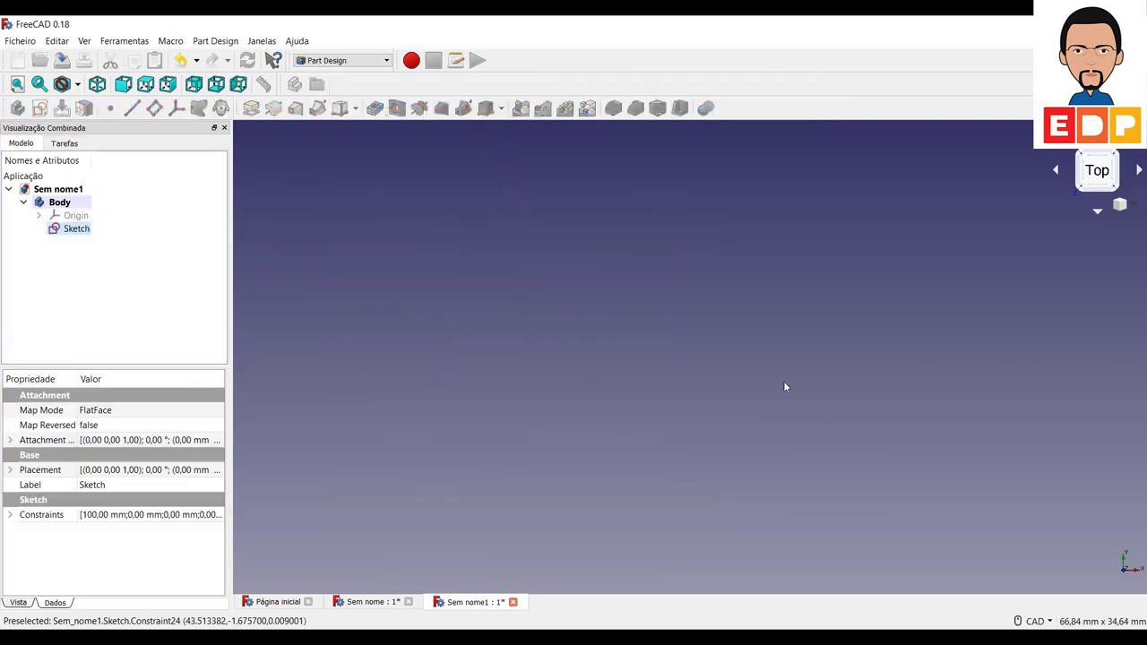
Pad the sketch profile to a length of 15 mm
{"action": "scroll", "coordinate": [726, 426], "scroll_direction": "down", "scroll_amount": 3}
{"action": "scroll", "coordinate": [726, 423], "scroll_direction": "up", "scroll_amount": 2}
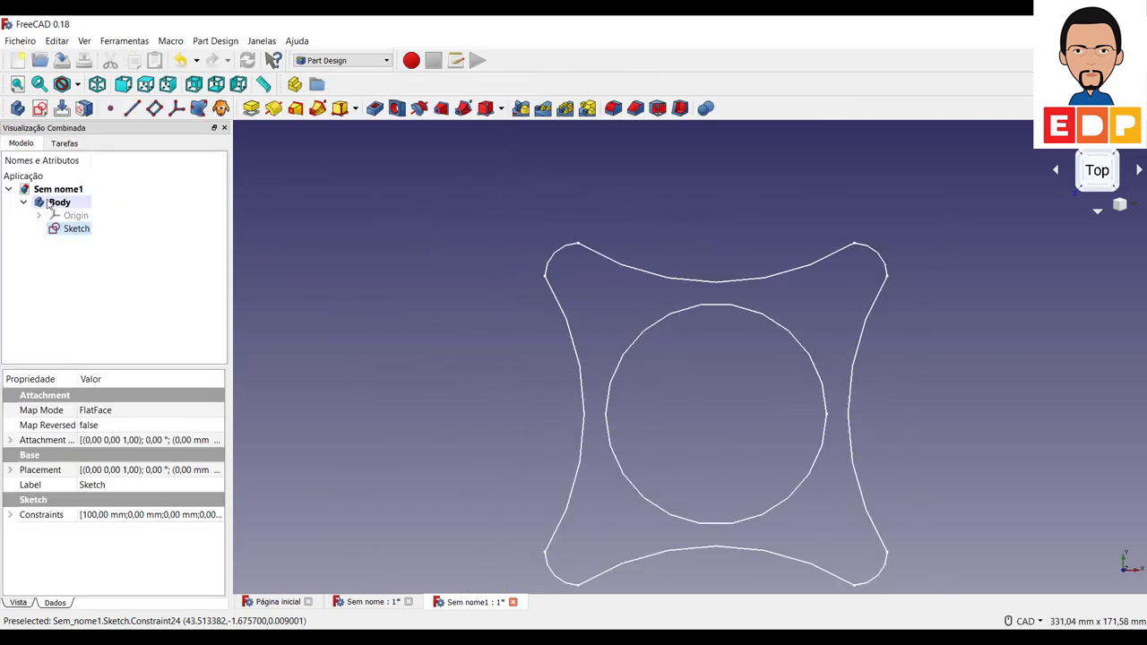
{"action": "left_click", "coordinate": [251, 109]}
{"action": "mouse_move", "coordinate": [760, 324]}
{"action": "middle_mouse_down"}
{"action": "mouse_move", "coordinate": [619, 112]}
{"action": "mouse_move", "coordinate": [632, 128]}
{"action": "middle_mouse_up"}
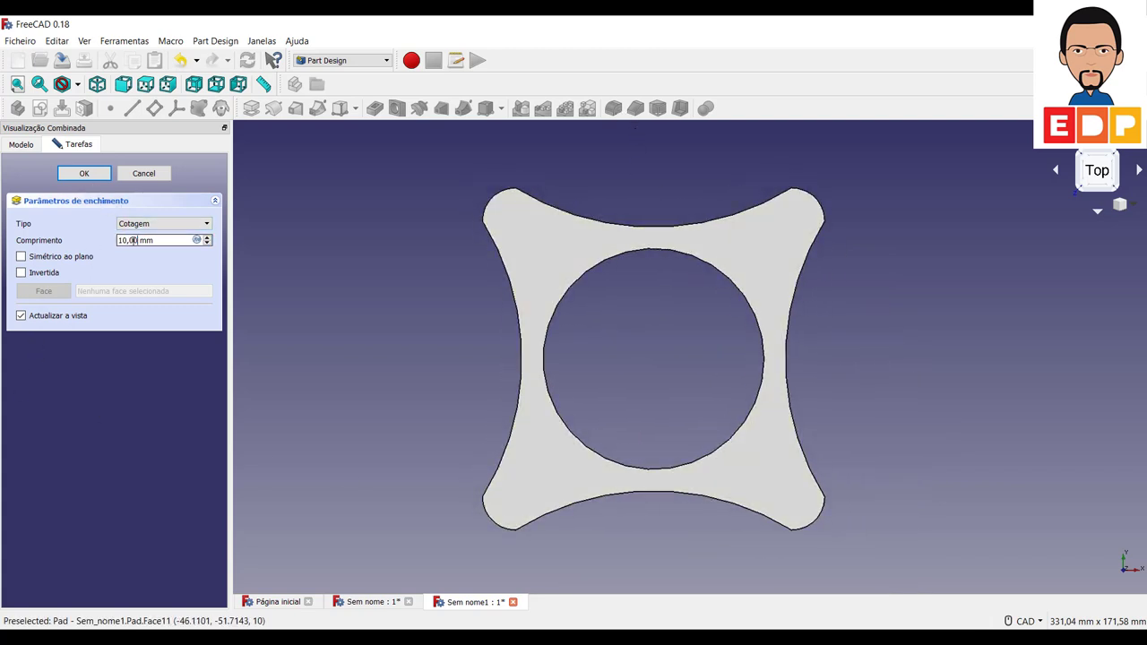
{"action": "left_click_drag", "start_coordinate": [135, 240], "coordinate": [113, 242]}
{"action": "type", "text": "15"}
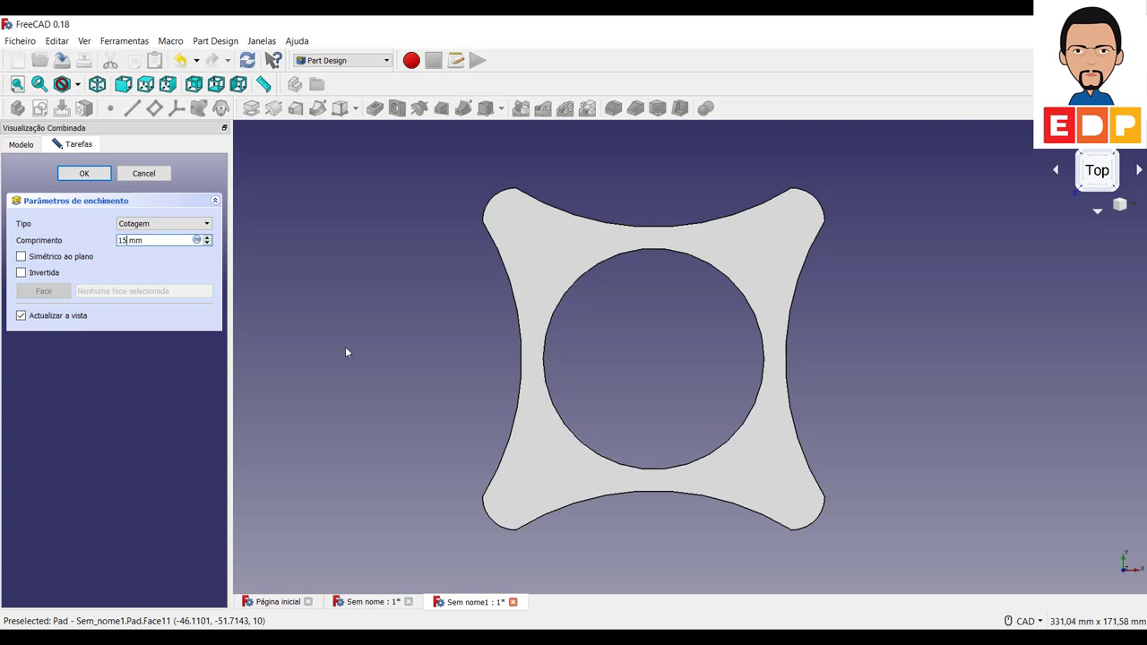
{"action": "key", "text": "Return"}
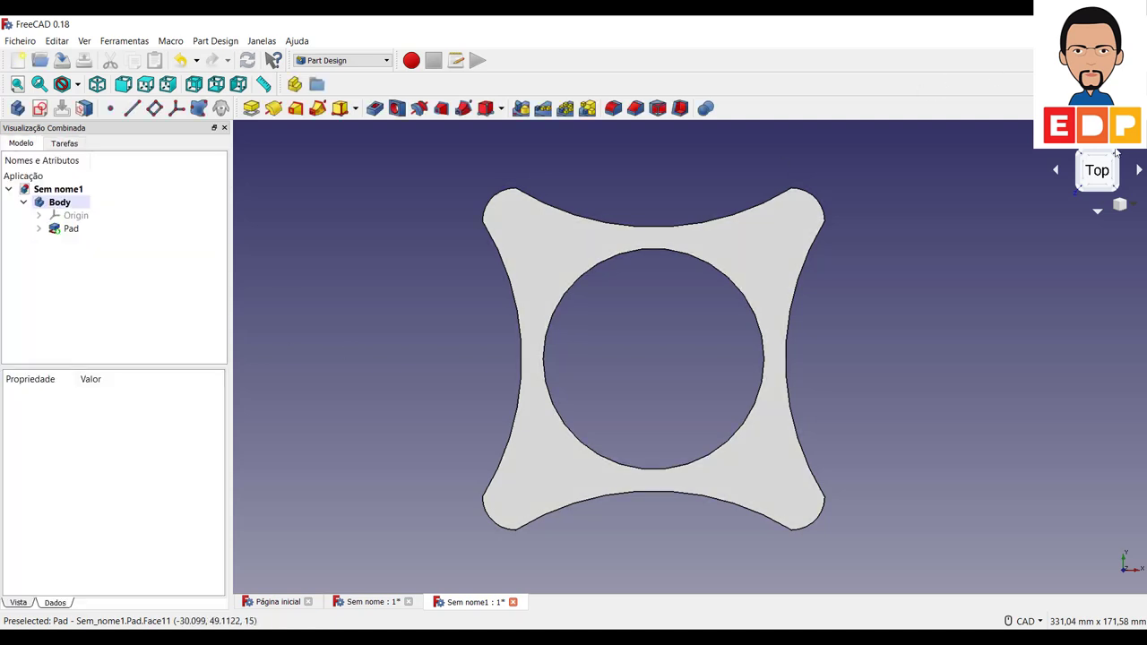
In isometric view, select the plate's top face and create a new sketch on it
{"action": "left_click", "coordinate": [1116, 155]}
{"action": "middle_click_drag", "start_coordinate": [973, 328], "coordinate": [861, 465]}
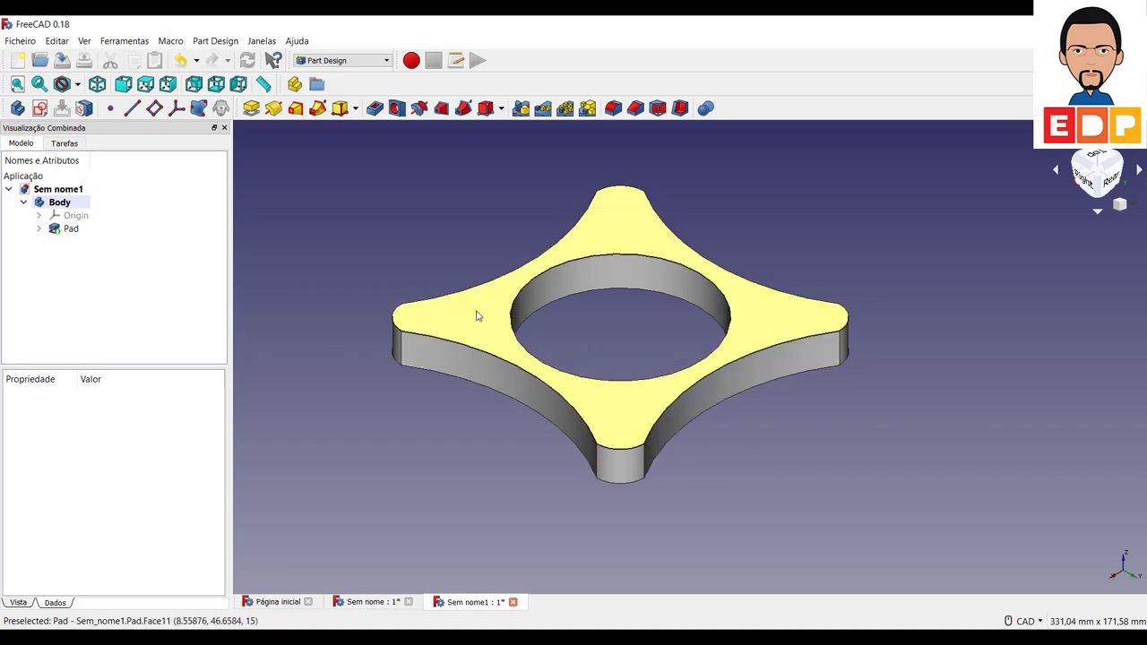
{"action": "left_click", "coordinate": [405, 326]}
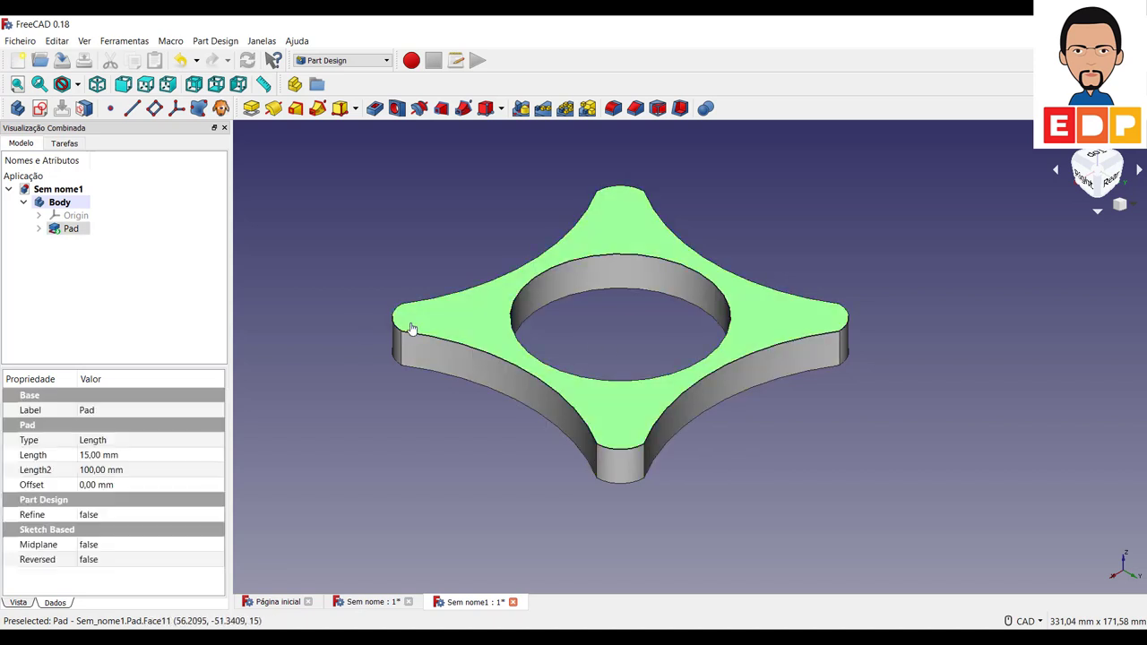
{"action": "left_click", "coordinate": [966, 460]}
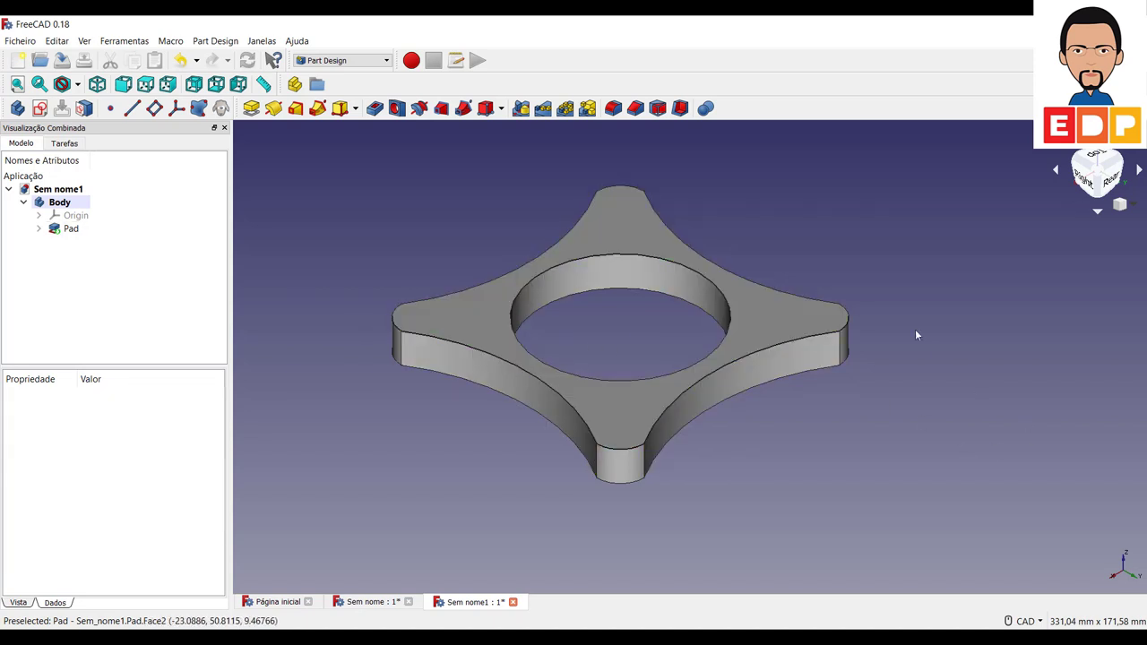
{"action": "left_click", "coordinate": [831, 325]}
{"action": "left_click", "coordinate": [951, 358]}
{"action": "left_click", "coordinate": [811, 323]}
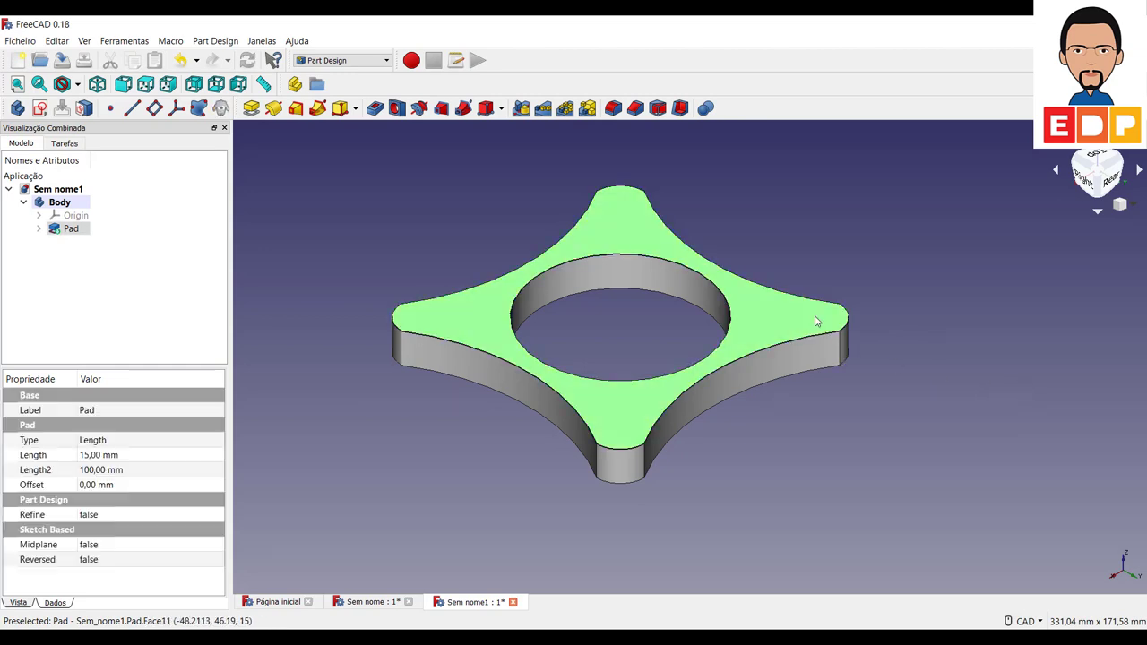
{"action": "left_click", "coordinate": [40, 108]}
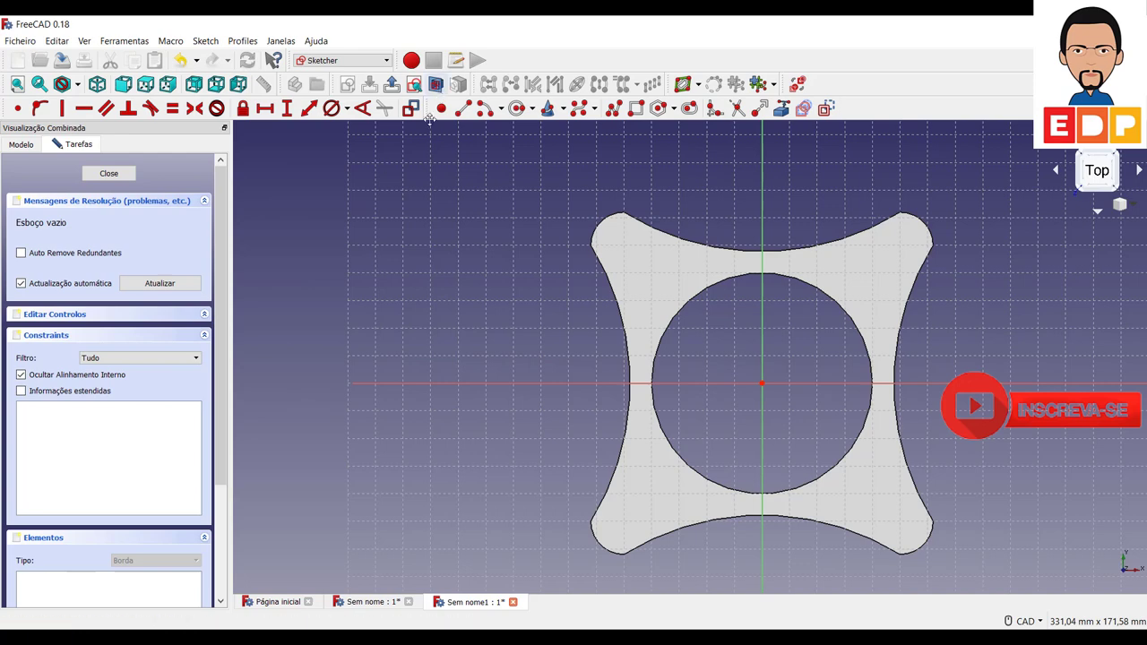
Draw two small circles just beyond the plate's upper-left and lower-left corners
{"action": "left_click", "coordinate": [517, 109]}
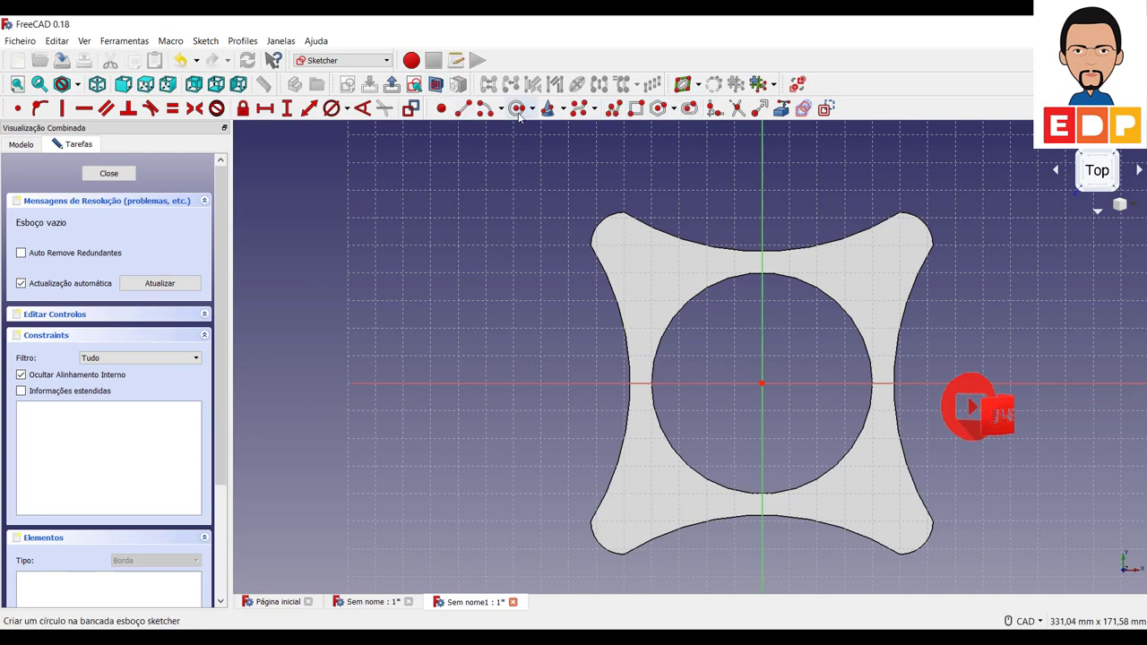
{"action": "left_click", "coordinate": [601, 160]}
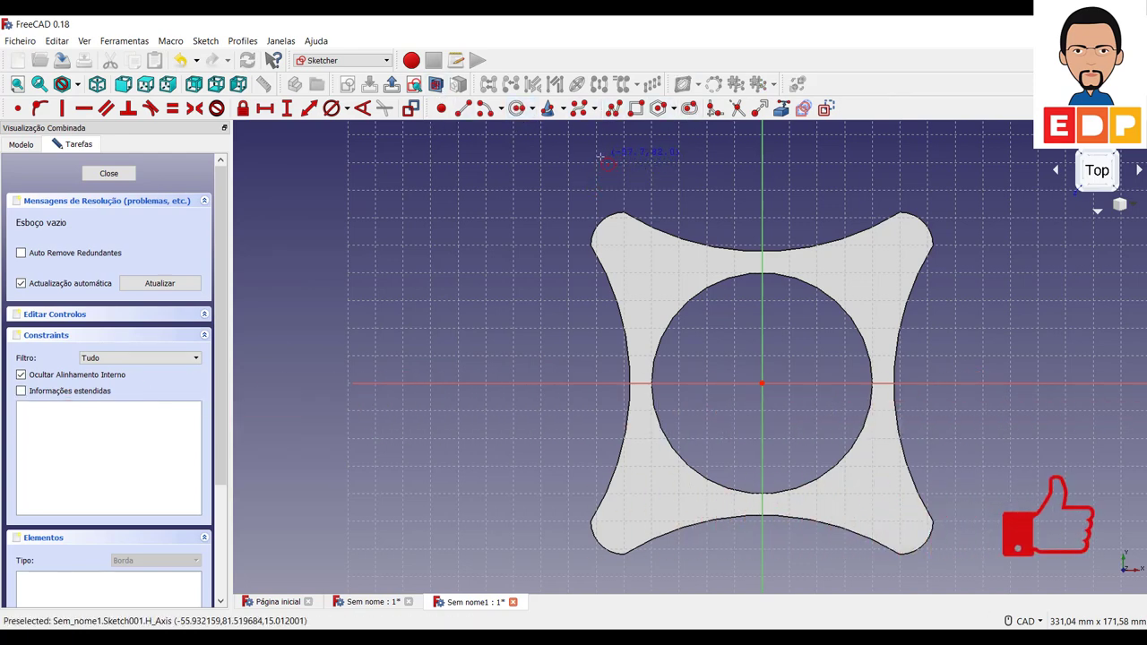
{"action": "left_click", "coordinate": [603, 173]}
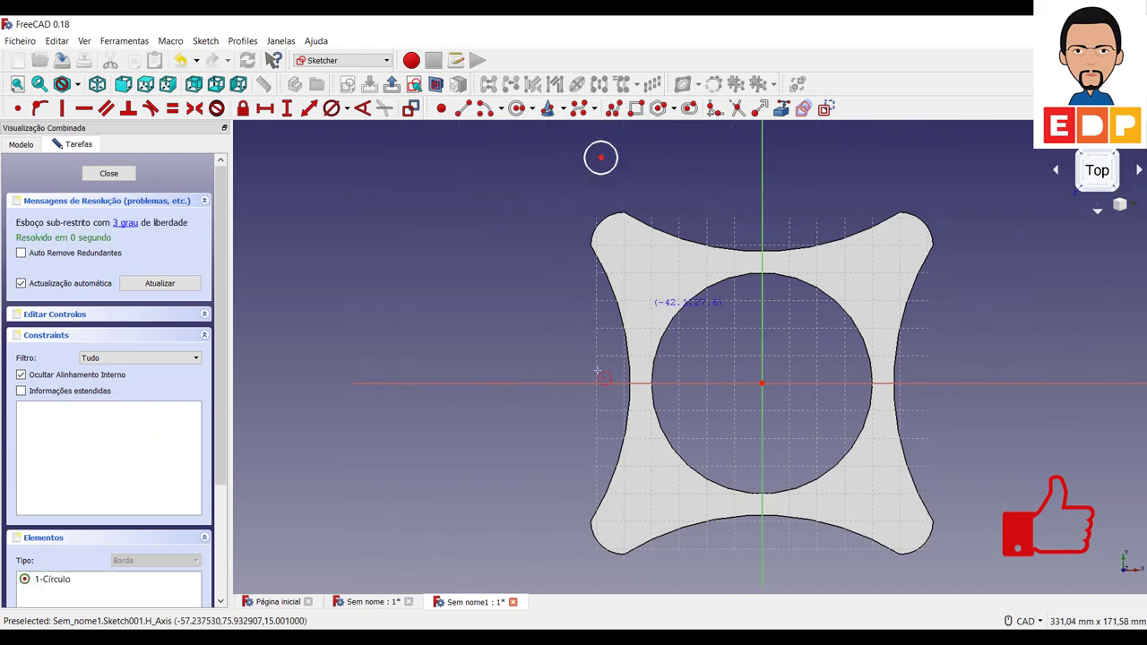
{"action": "middle_click_drag", "start_coordinate": [548, 525], "coordinate": [509, 400]}
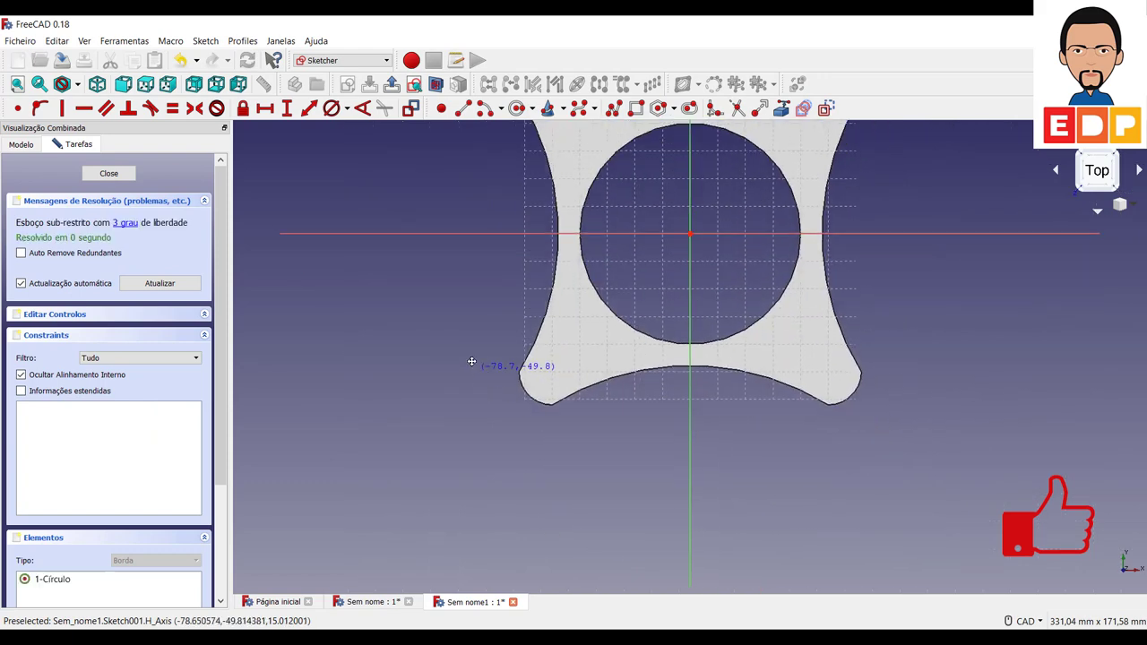
{"action": "left_click", "coordinate": [564, 470]}
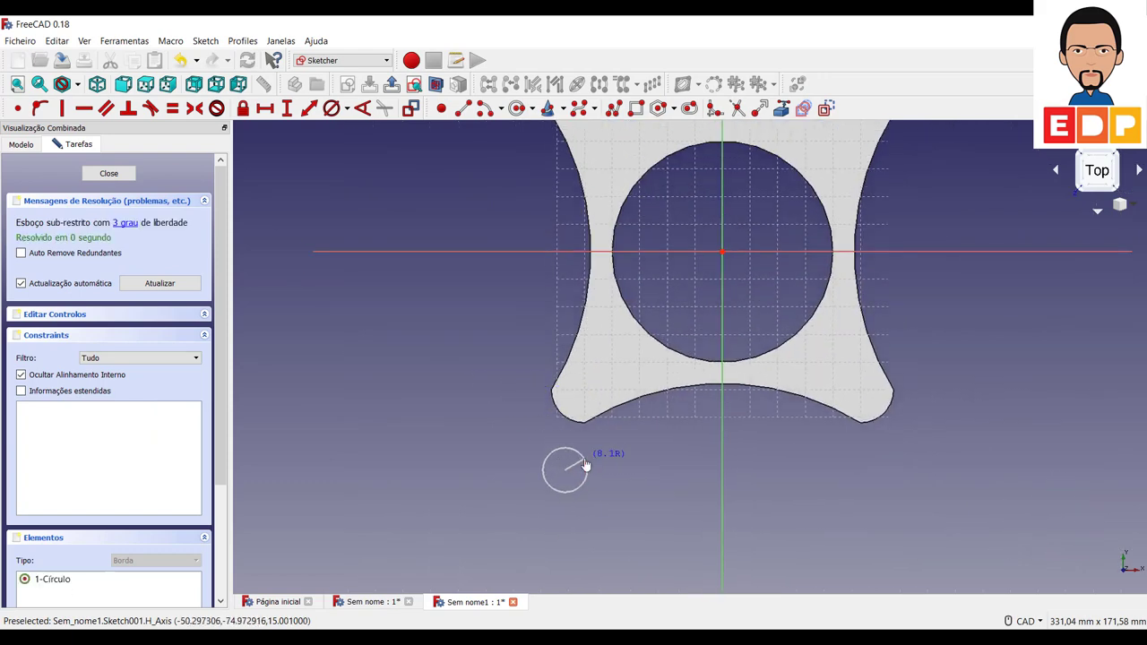
{"action": "left_click", "coordinate": [585, 459]}
{"action": "scroll", "coordinate": [695, 422], "scroll_direction": "down", "scroll_amount": 5}
{"action": "scroll", "coordinate": [695, 422], "scroll_direction": "up", "scroll_amount": 3}
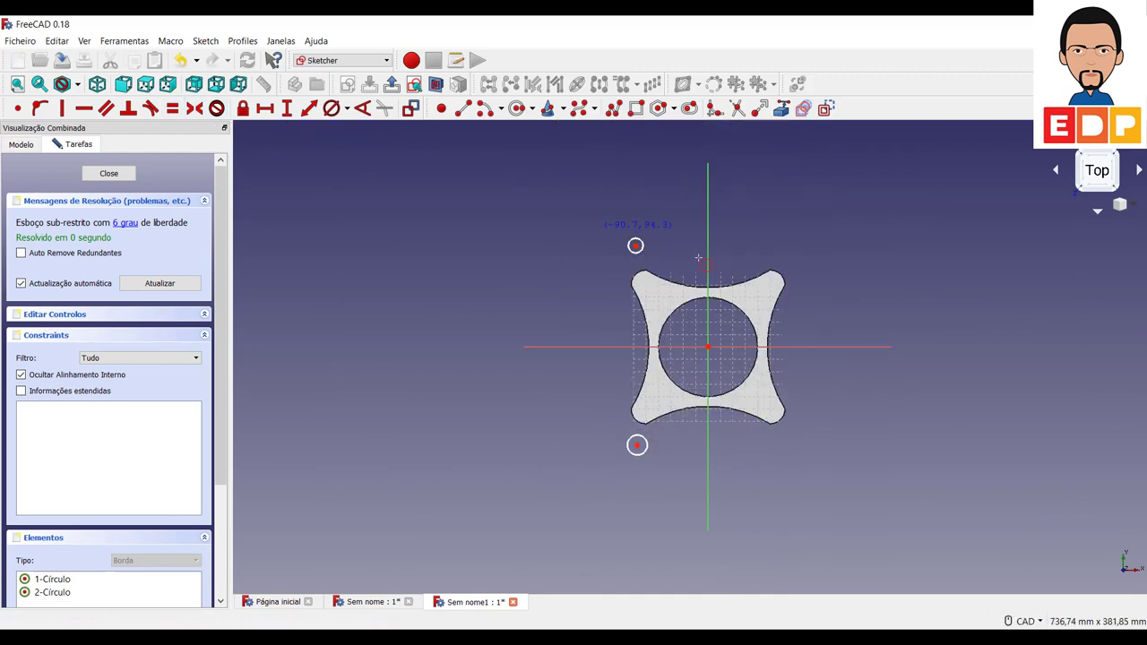
Make the two small circles equal and give them a 10 mm diameter
{"action": "left_click", "coordinate": [635, 246]}
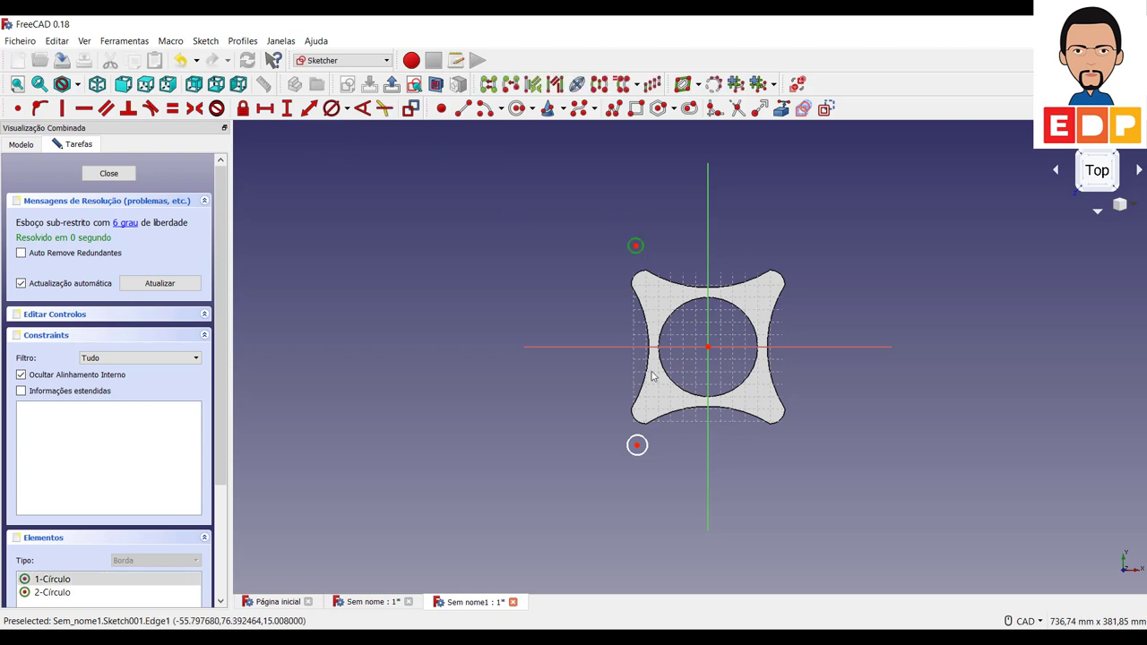
{"action": "left_click", "coordinate": [649, 451]}
{"action": "left_click", "coordinate": [172, 108]}
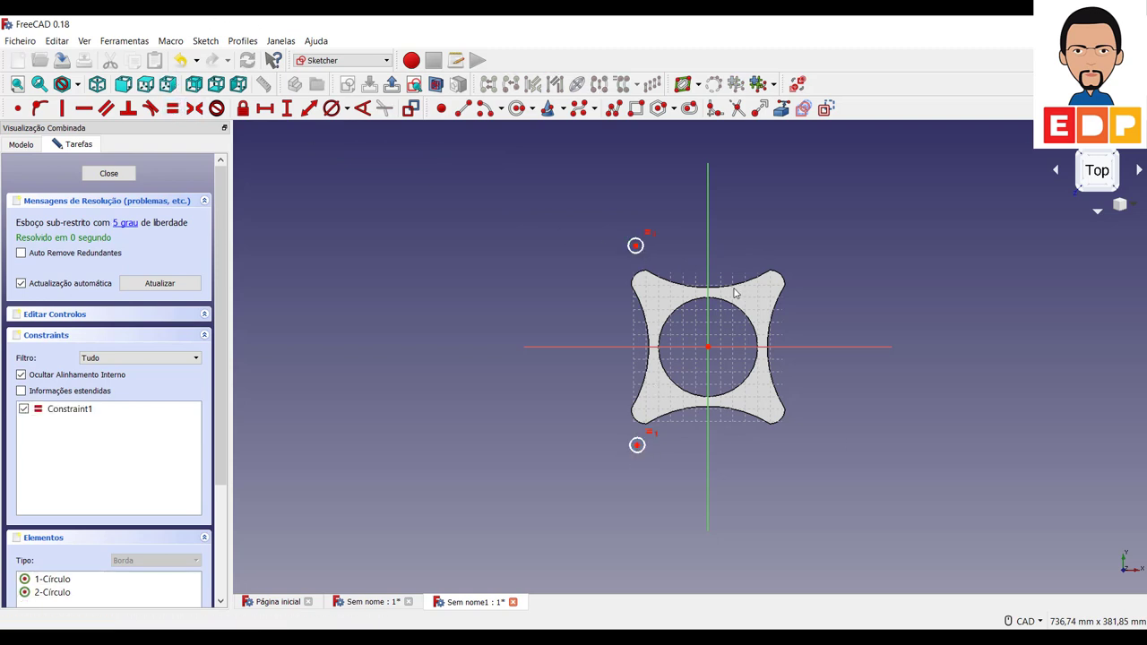
{"action": "left_click", "coordinate": [633, 253]}
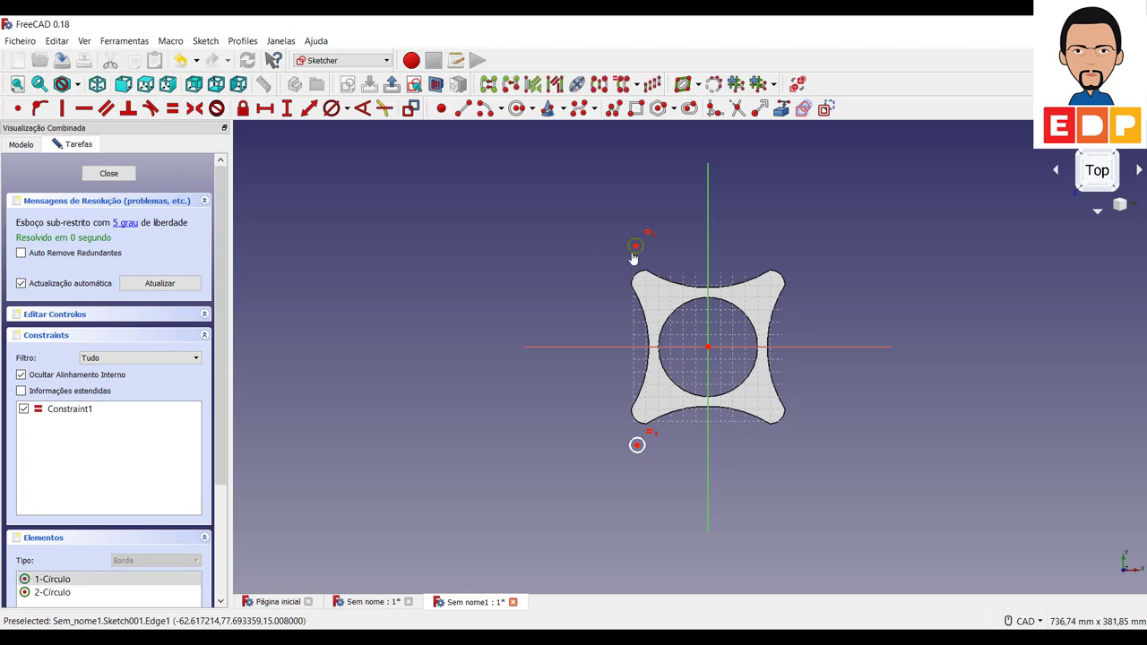
{"action": "left_click", "coordinate": [331, 108]}
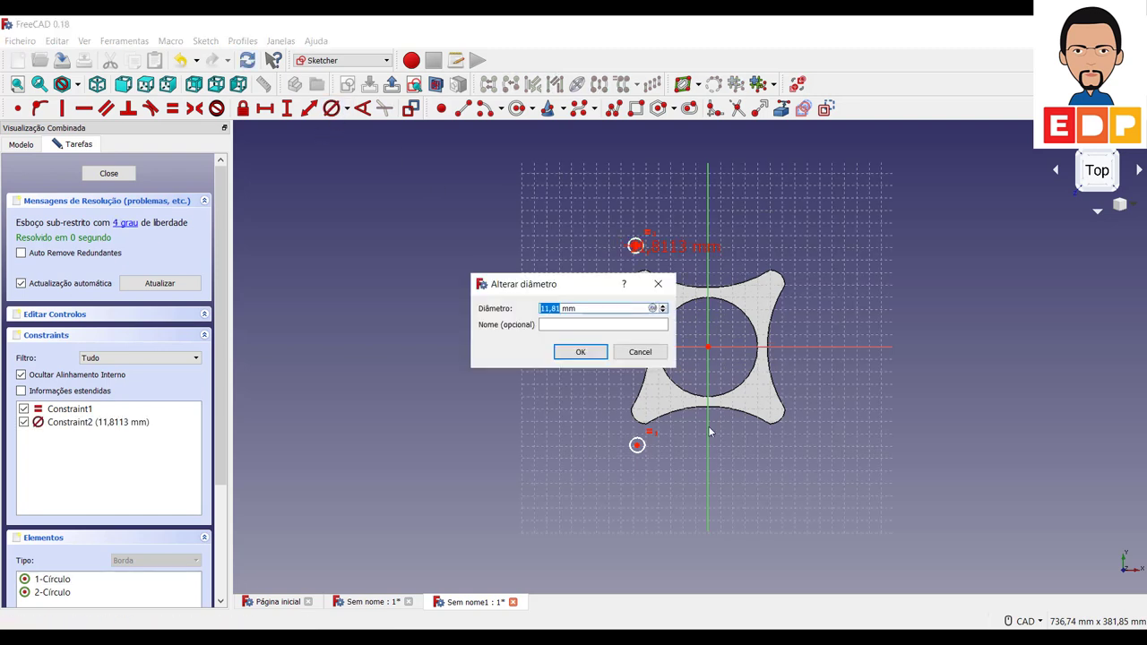
{"action": "type", "text": "10"}
{"action": "key", "text": "Return"}
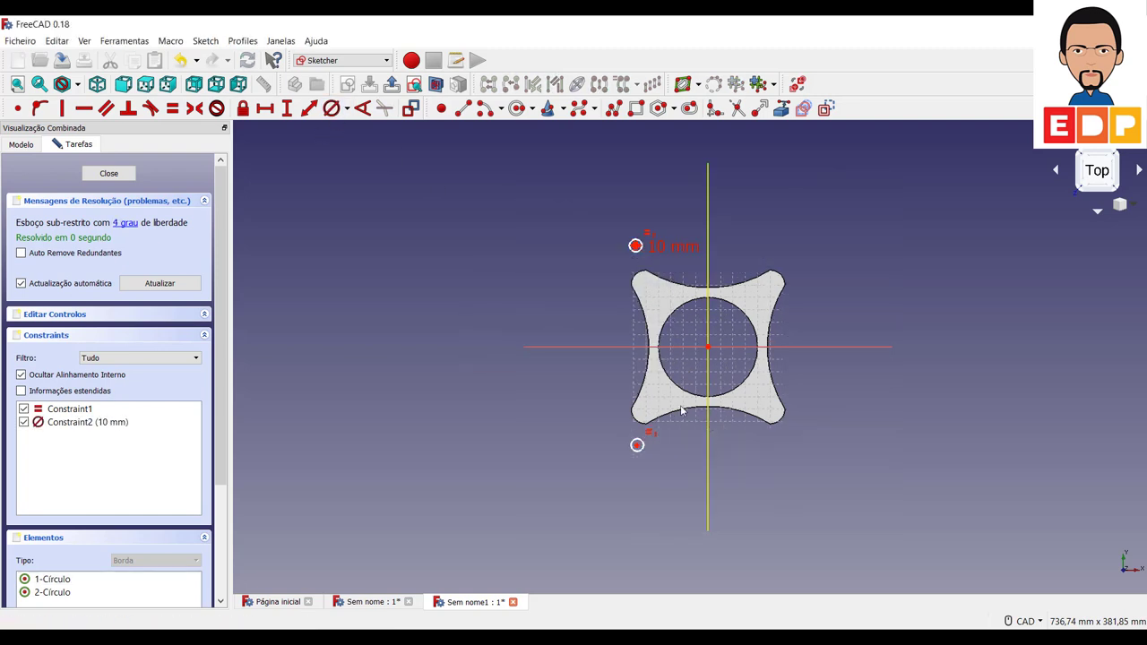
{"action": "scroll", "coordinate": [659, 410], "scroll_direction": "up", "scroll_amount": 2}
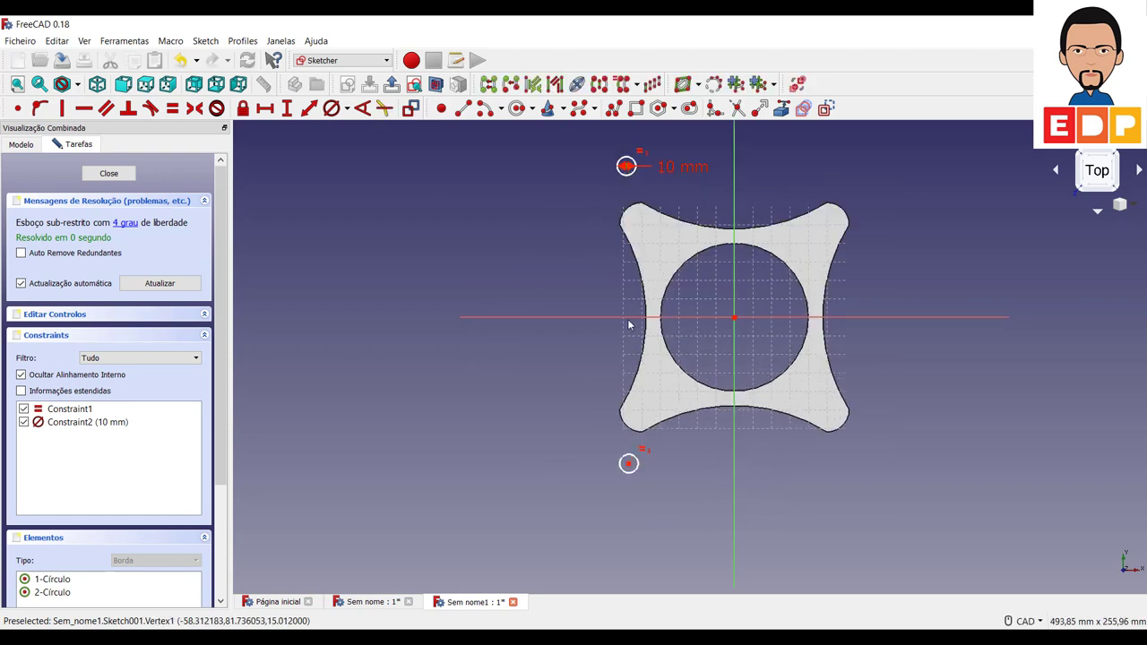
Make the circle centres symmetric about the horizontal axis and drag them into the left corners
{"action": "left_click", "coordinate": [439, 309]}
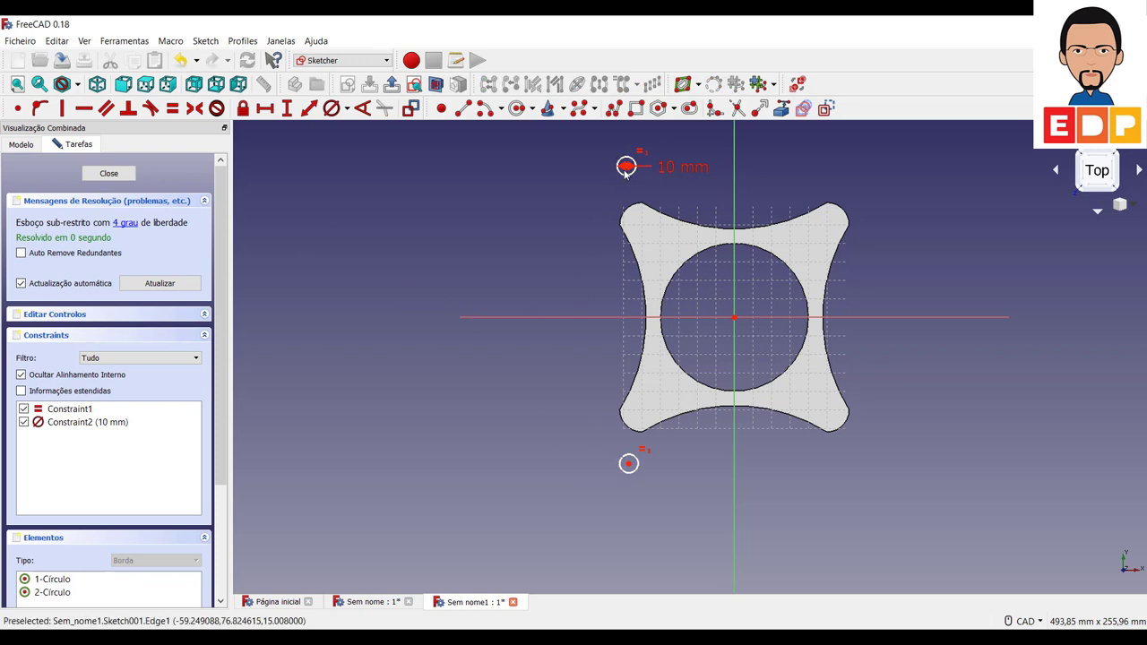
{"action": "left_click", "coordinate": [629, 464]}
{"action": "left_click", "coordinate": [630, 465]}
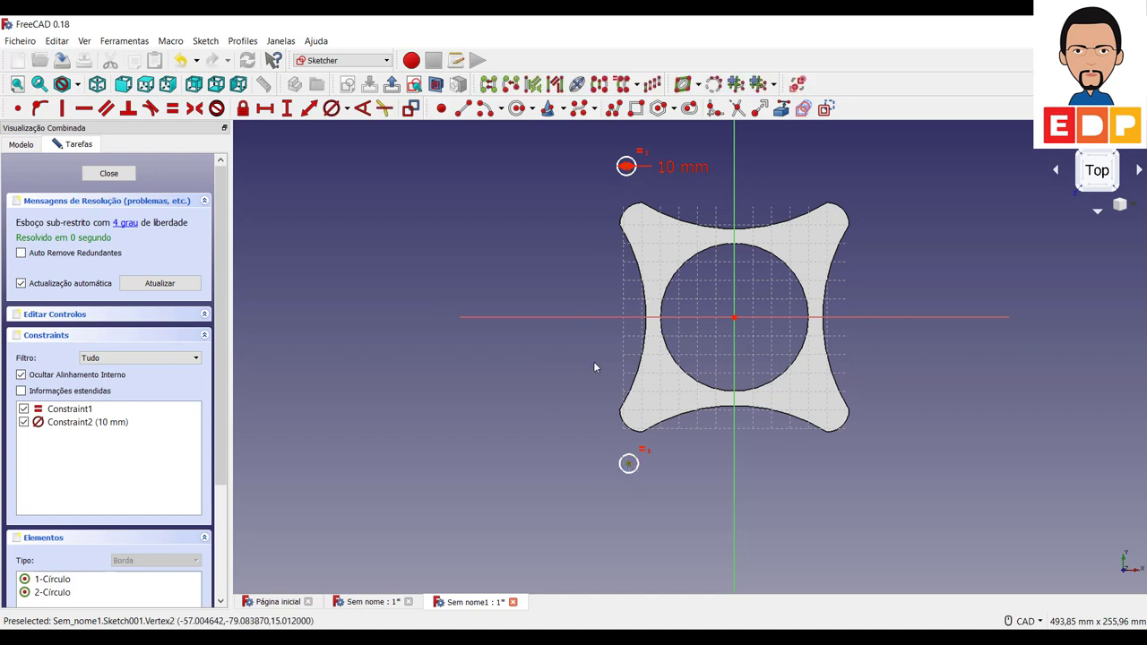
{"action": "left_click", "coordinate": [599, 316]}
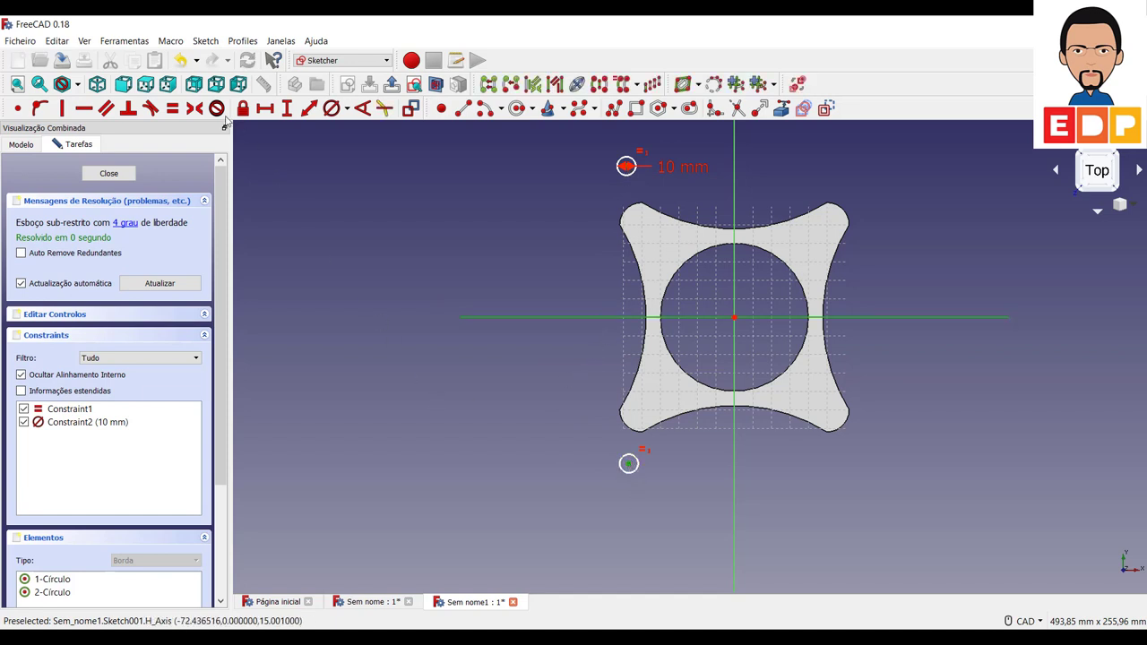
{"action": "left_click", "coordinate": [195, 109]}
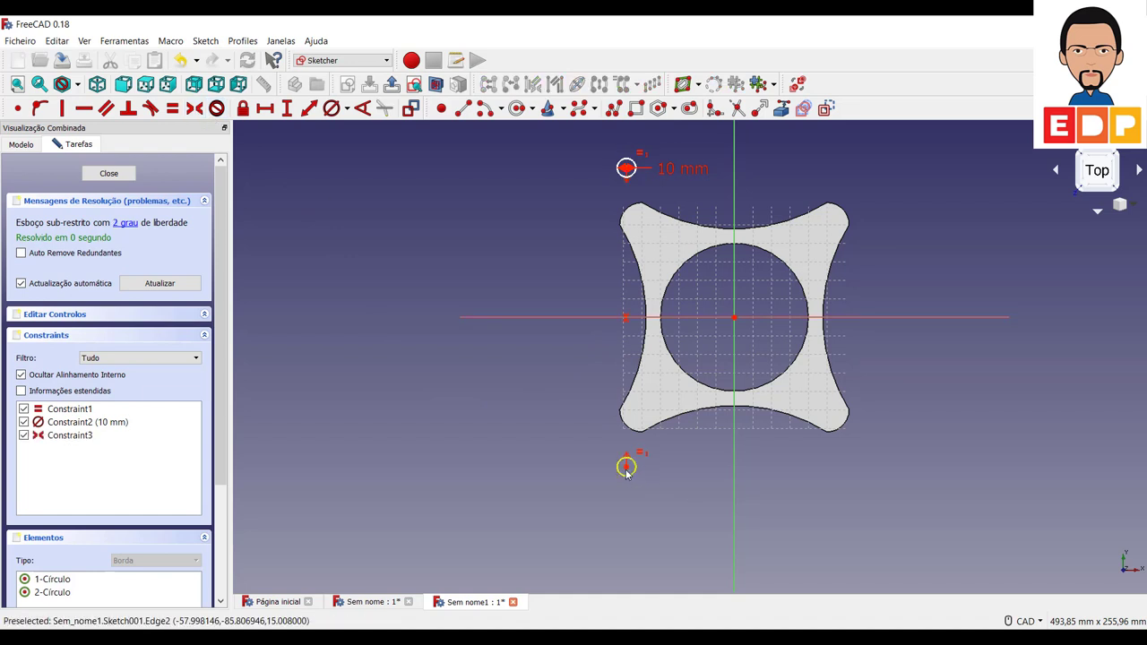
{"action": "mouse_move", "coordinate": [625, 467]}
{"action": "left_mouse_down"}
{"action": "mouse_move", "coordinate": [554, 491]}
{"action": "mouse_move", "coordinate": [564, 371]}
{"action": "mouse_move", "coordinate": [642, 418]}
{"action": "left_mouse_up"}
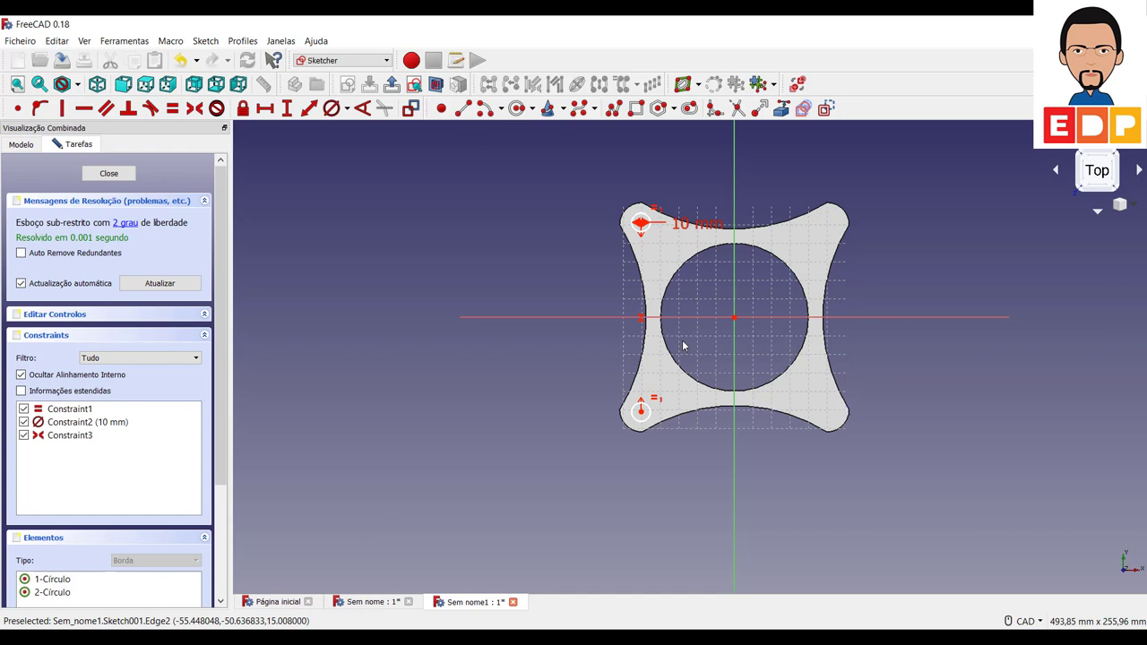
Place the top-left circle centre 50 mm vertically and 50 mm horizontally from the origin, then close the sketch
{"action": "left_click", "coordinate": [640, 224]}
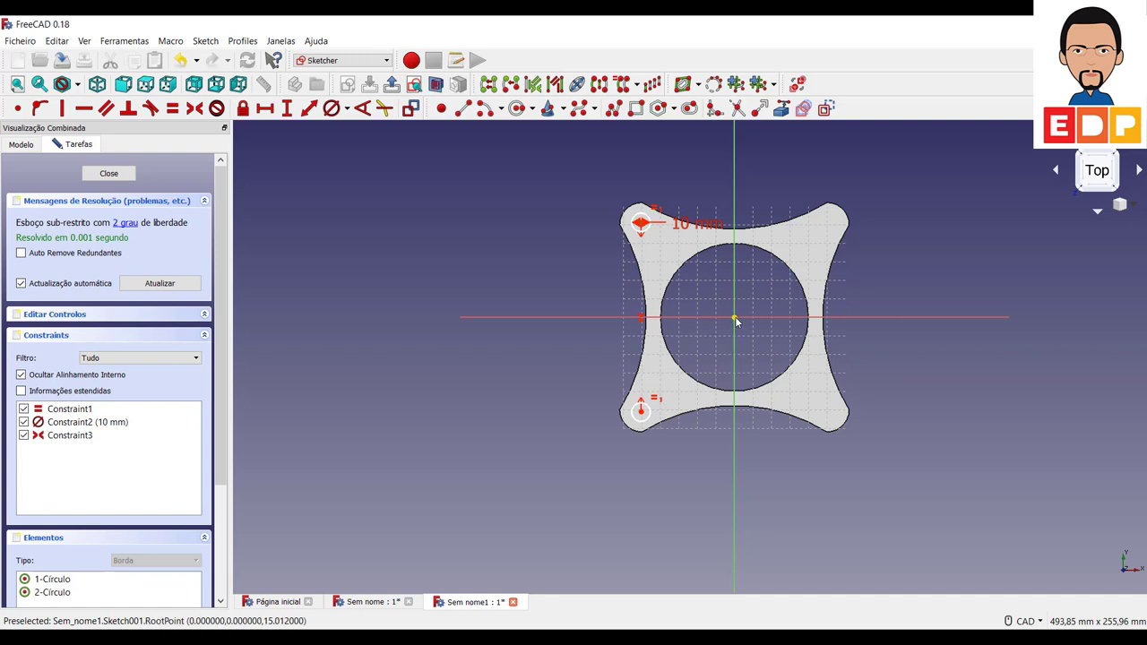
{"action": "left_click", "coordinate": [288, 109]}
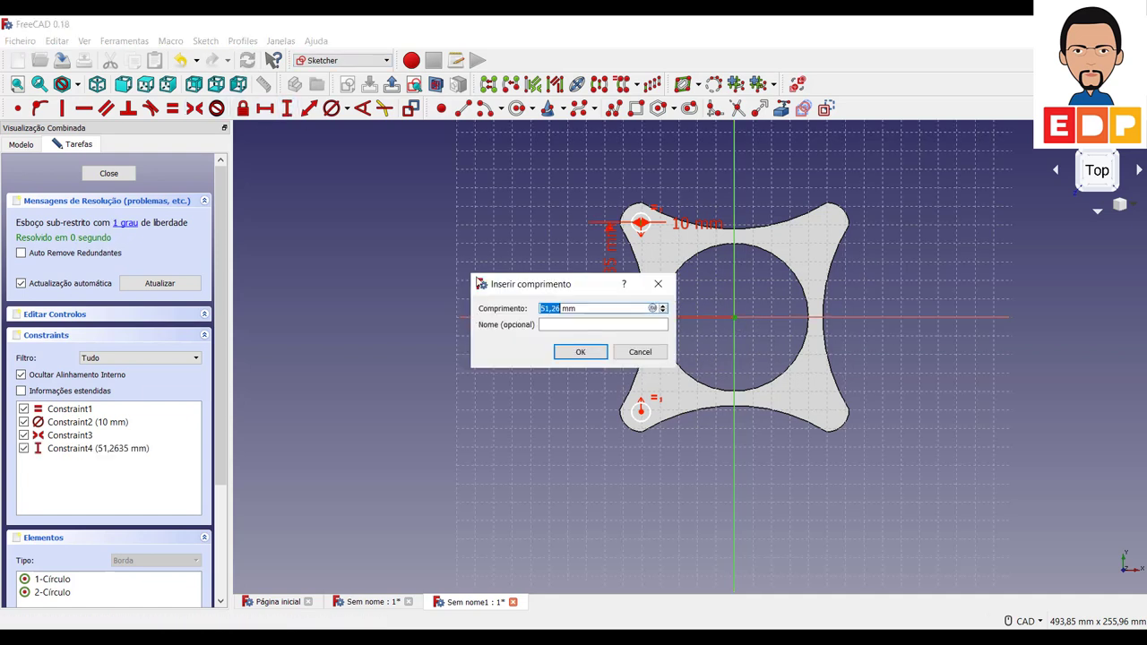
{"action": "type", "text": "50"}
{"action": "key", "text": "Return"}
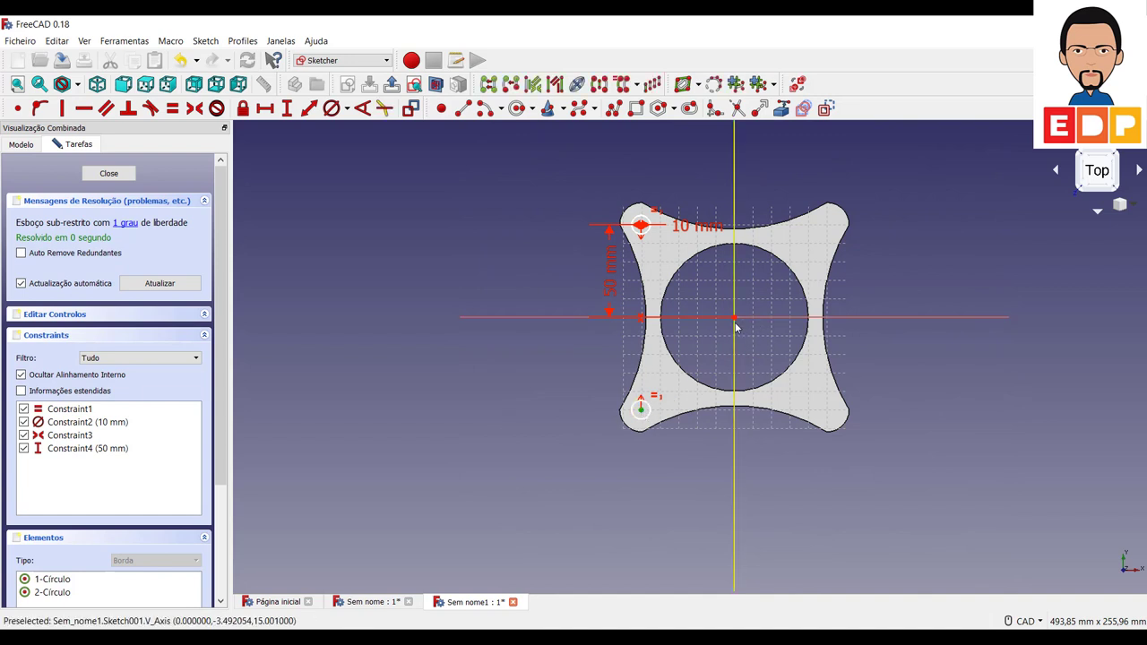
{"action": "left_click", "coordinate": [265, 108]}
{"action": "type", "text": "5"}
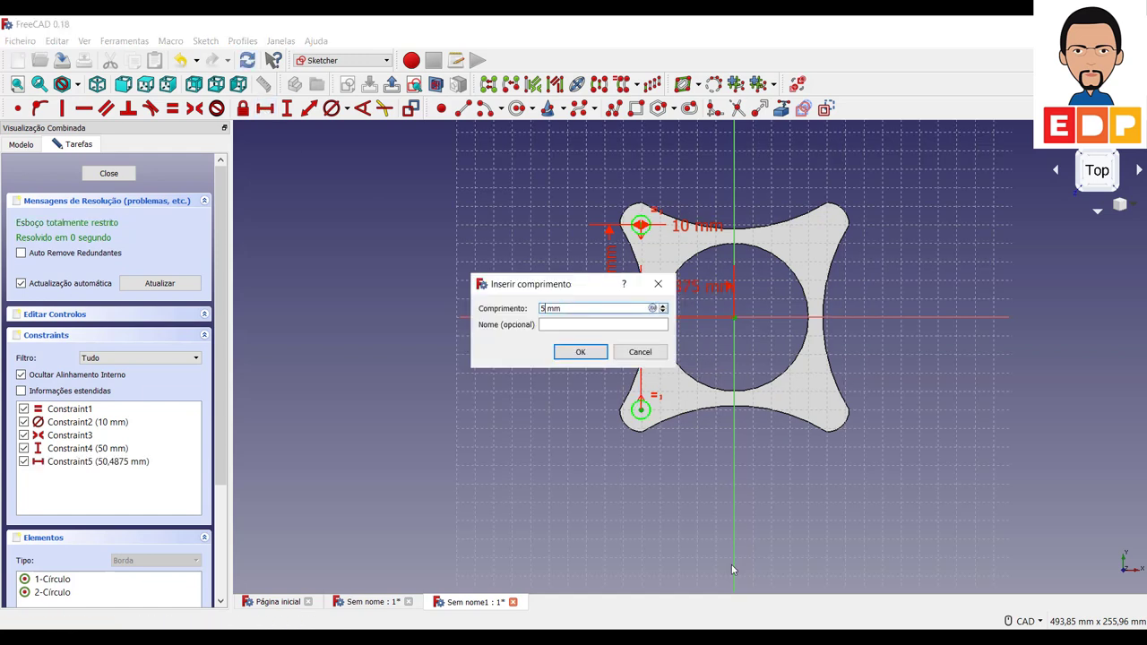
{"action": "type", "text": "0"}
{"action": "key", "text": "Return"}
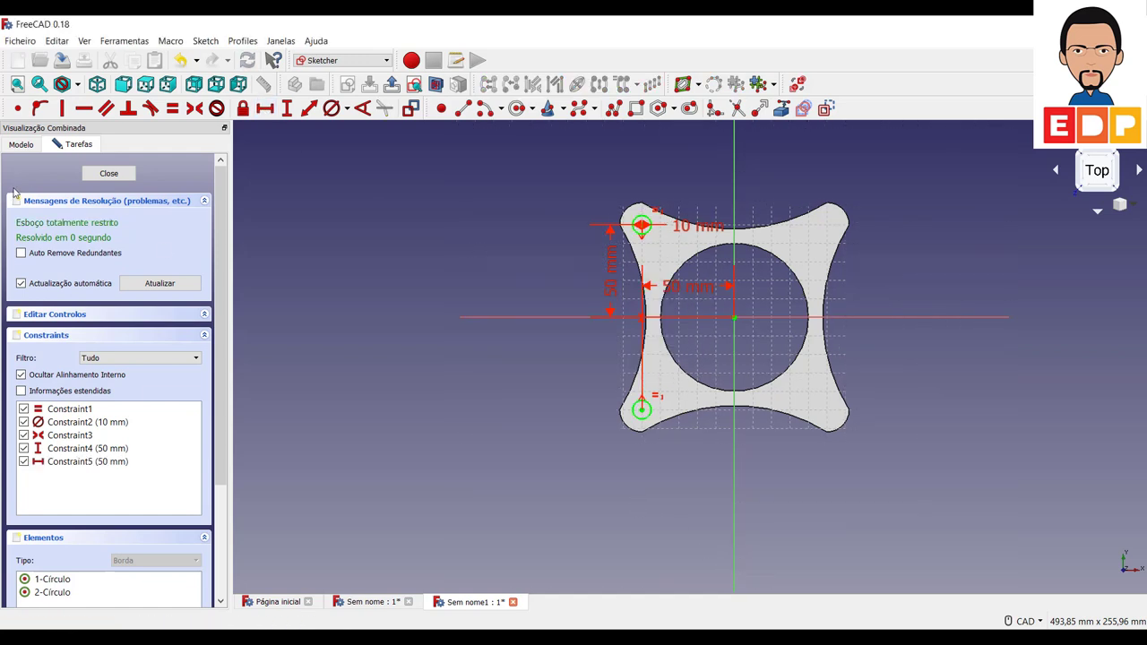
{"action": "left_click", "coordinate": [106, 173]}
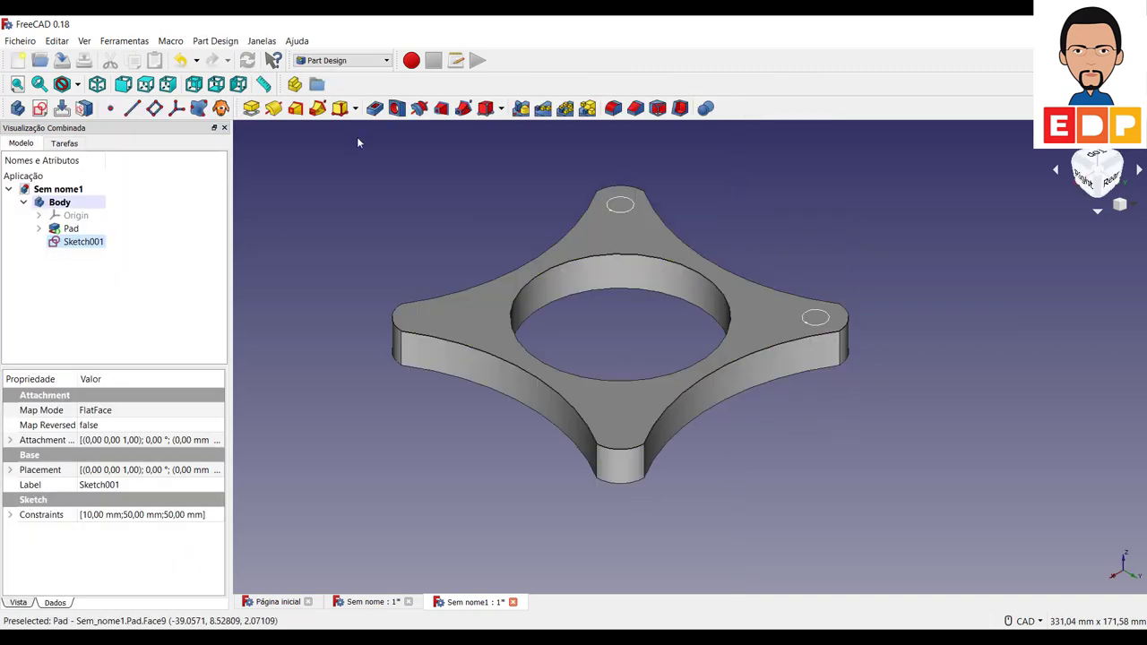
Pocket the two 10 mm circles Through all, then view the part from the top
{"action": "left_click", "coordinate": [375, 107]}
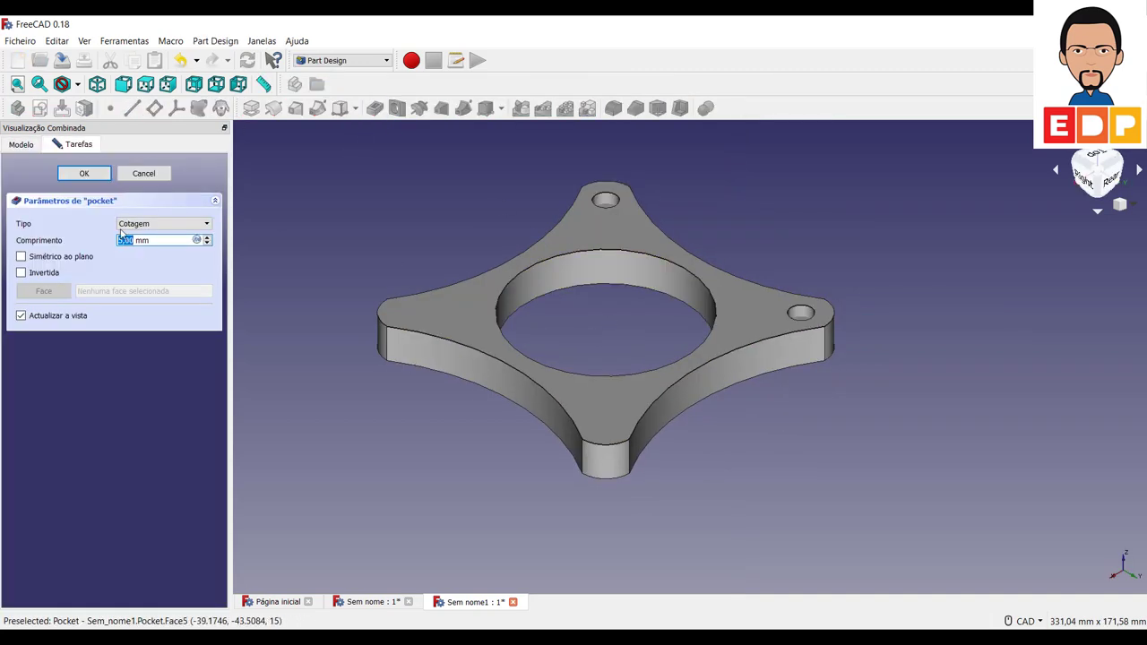
{"action": "left_click", "coordinate": [134, 223]}
{"action": "left_click", "coordinate": [131, 245]}
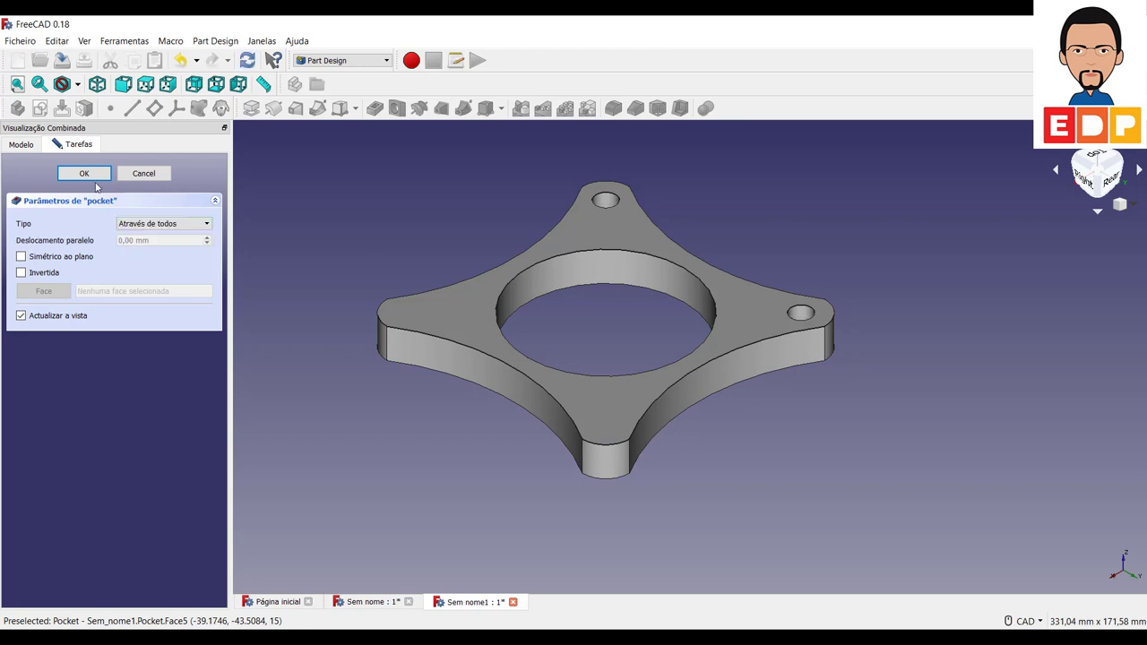
{"action": "left_click", "coordinate": [84, 173]}
{"action": "middle_click_drag", "start_coordinate": [768, 421], "coordinate": [899, 474]}
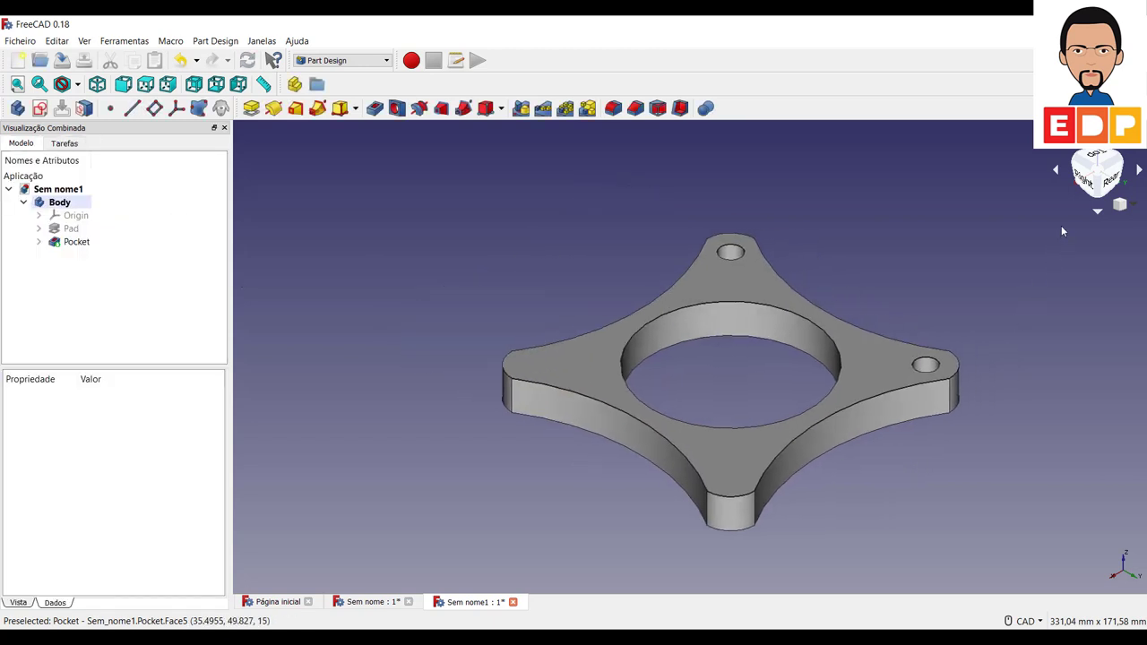
{"action": "left_click", "coordinate": [1101, 162]}
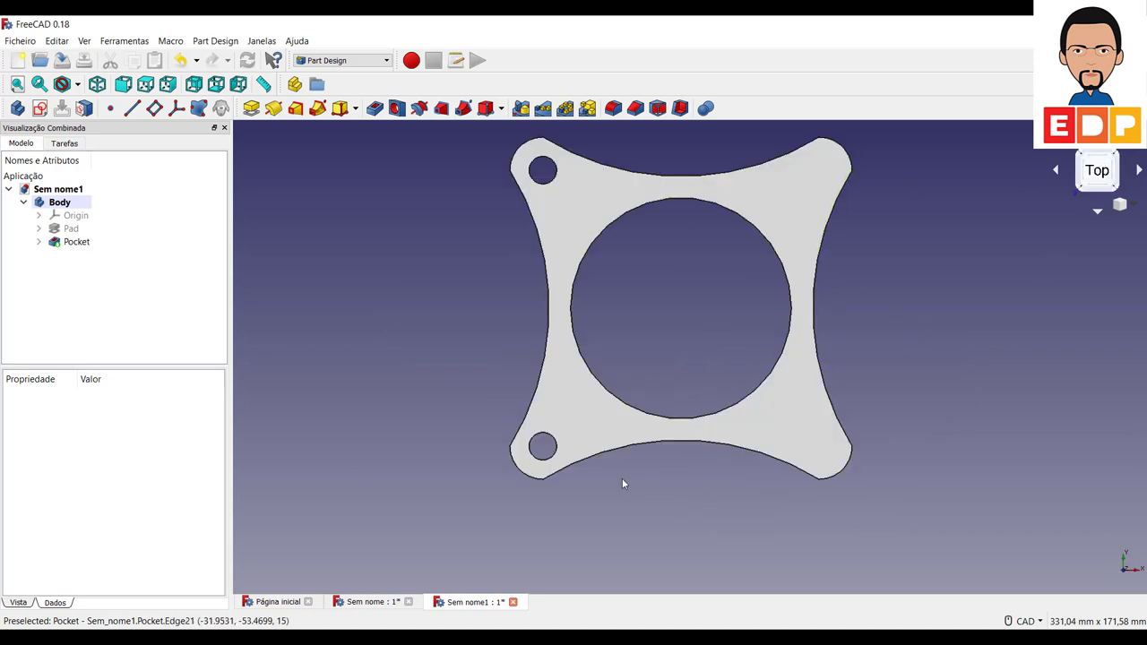
Create a Mirrored feature of the Pocket to preview matching holes at the right corners
{"action": "middle_click_drag", "start_coordinate": [636, 488], "coordinate": [604, 529]}
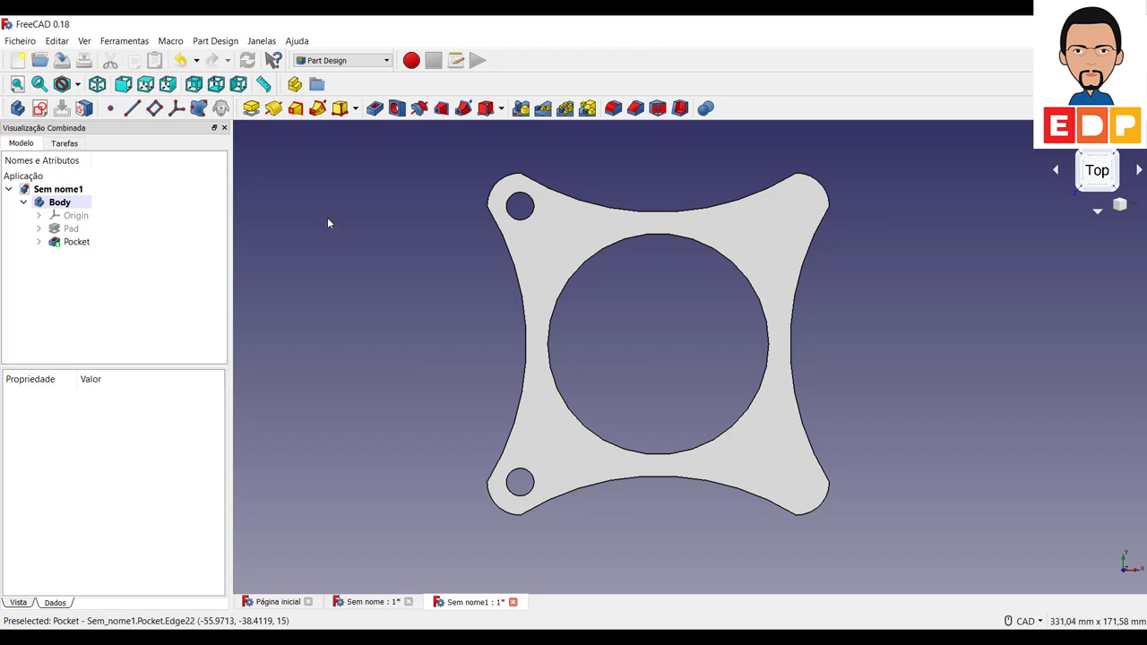
{"action": "left_click", "coordinate": [521, 109]}
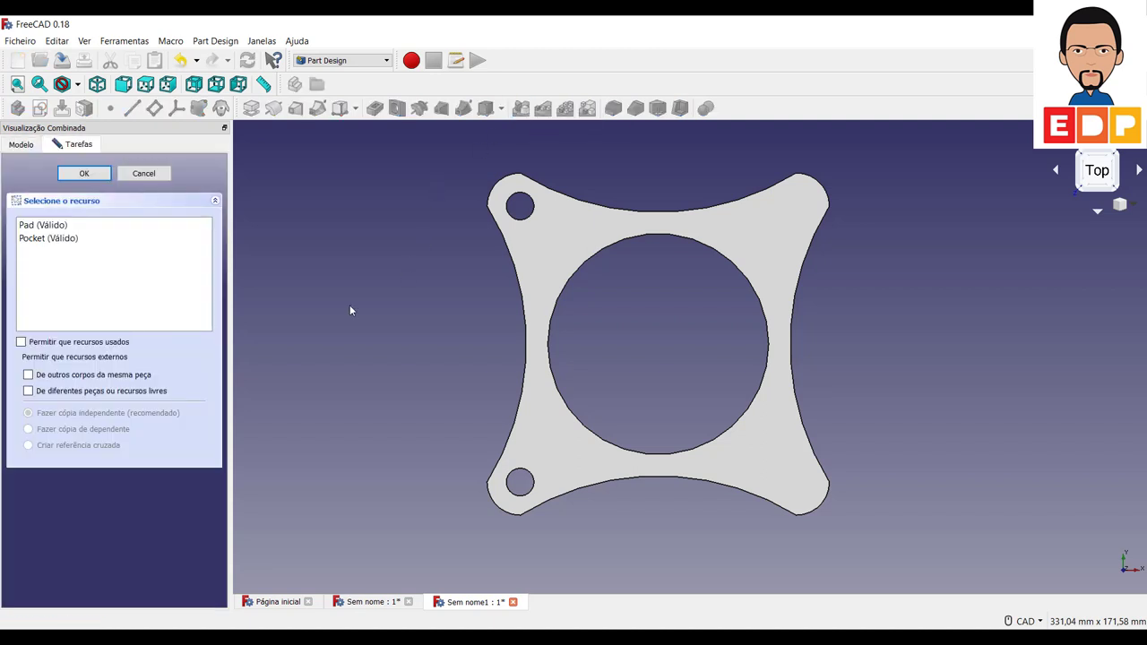
{"action": "left_click", "coordinate": [38, 239]}
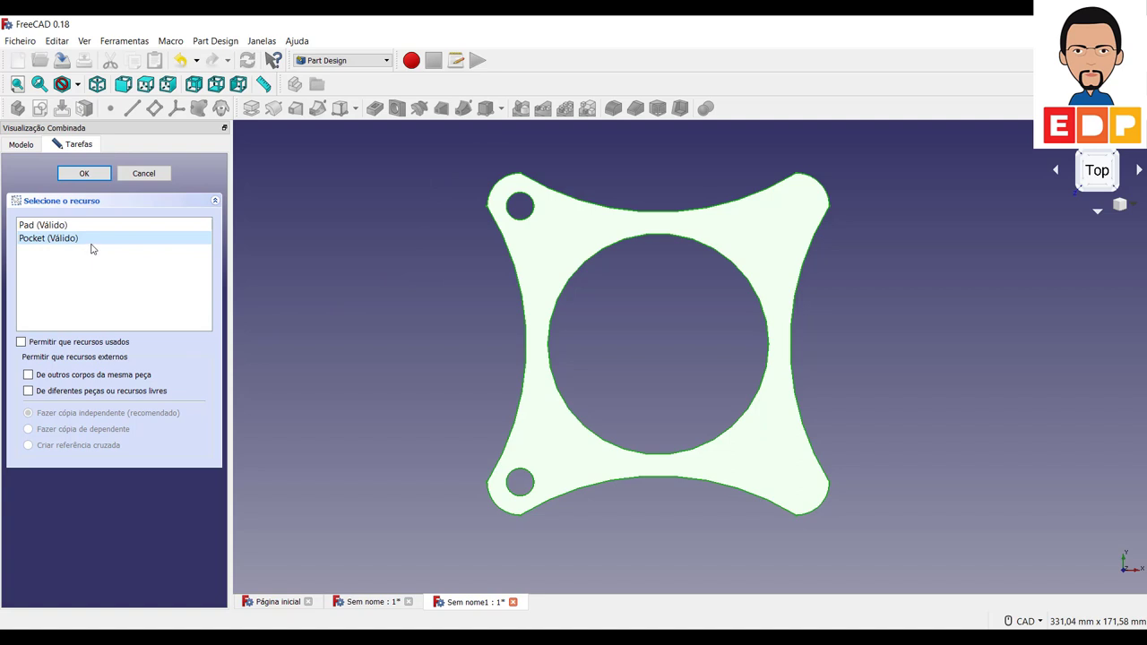
{"action": "key", "text": "Return"}
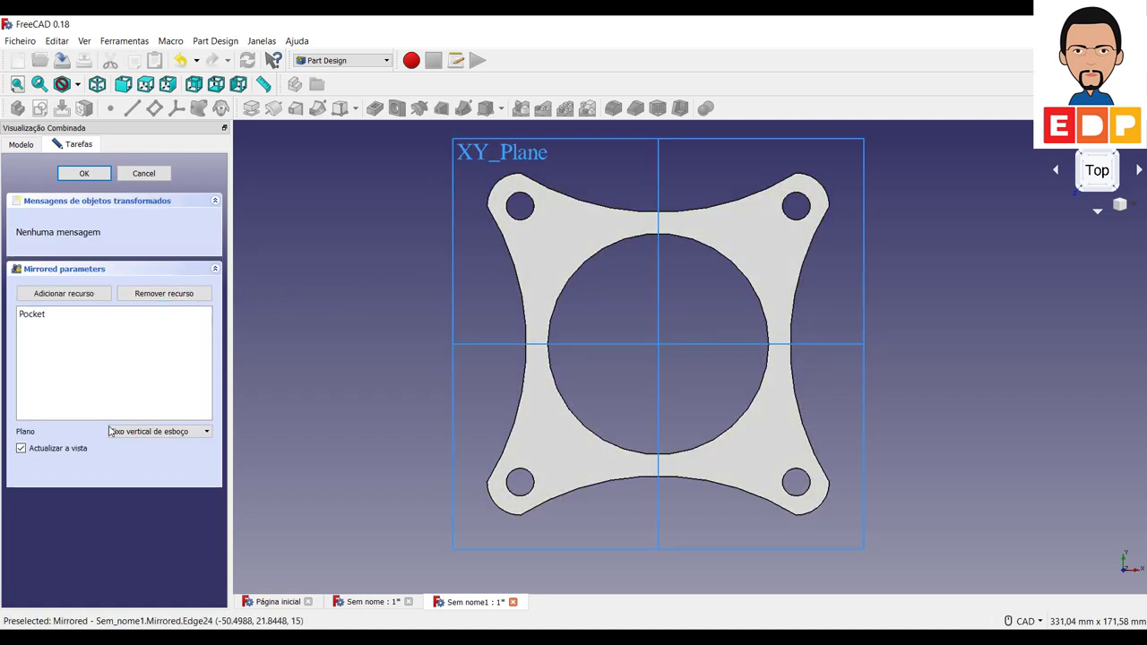
After trying the horizontal sketch axis, commit the Mirrored feature across the vertical sketch axis
{"action": "left_click", "coordinate": [149, 434]}
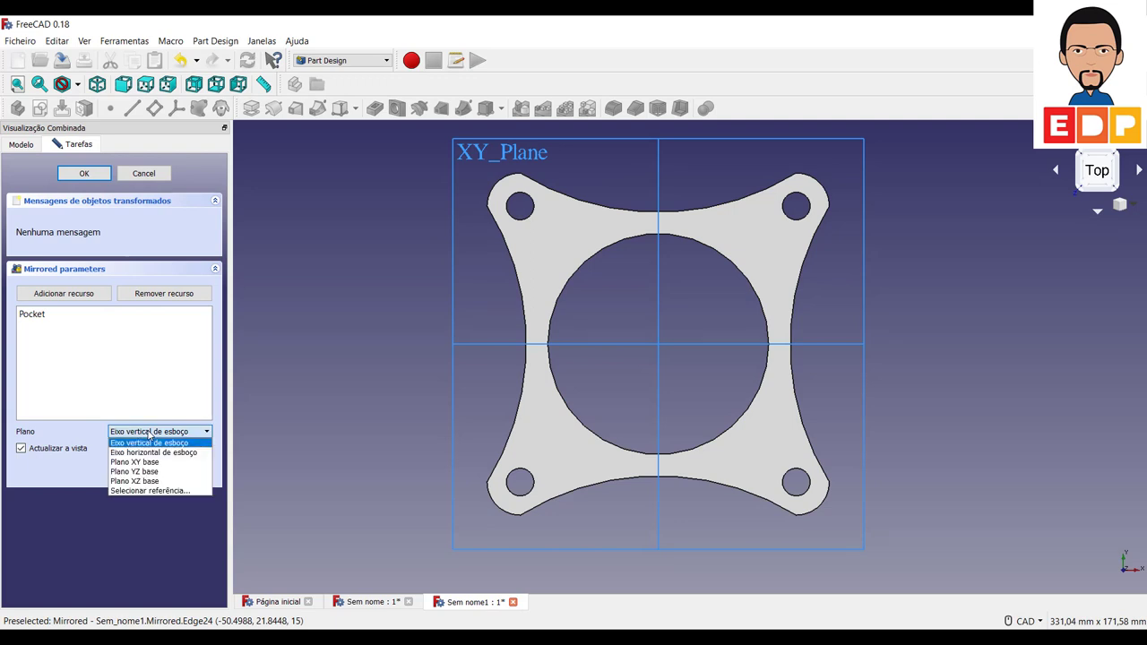
{"action": "left_click", "coordinate": [150, 447]}
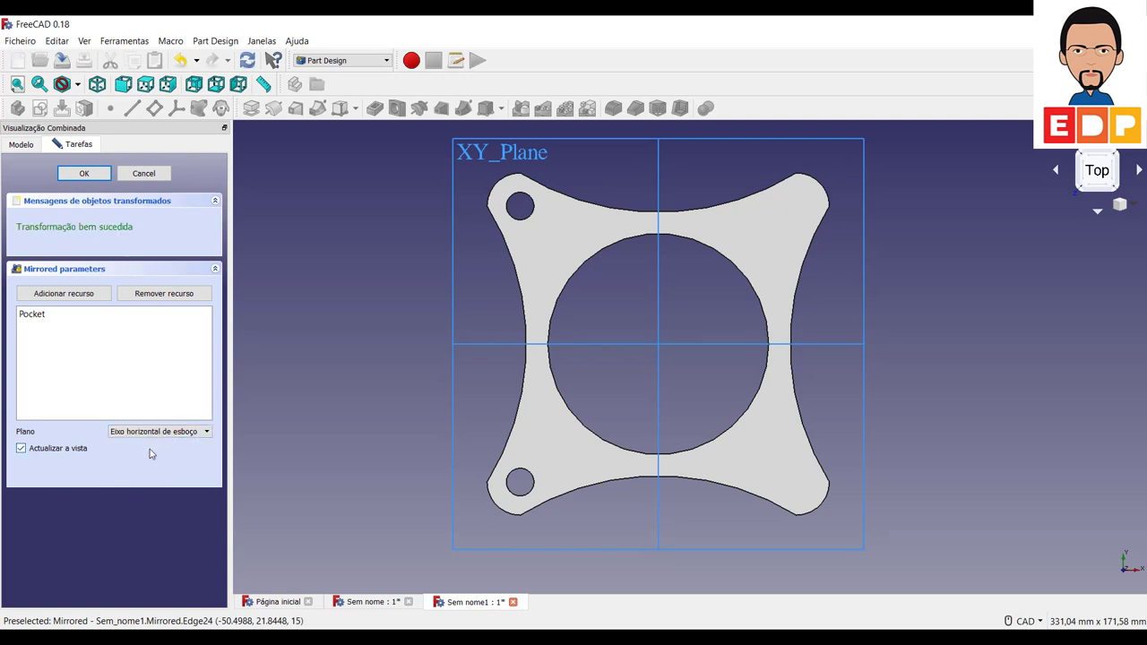
{"action": "left_click", "coordinate": [153, 431]}
{"action": "left_click", "coordinate": [150, 442]}
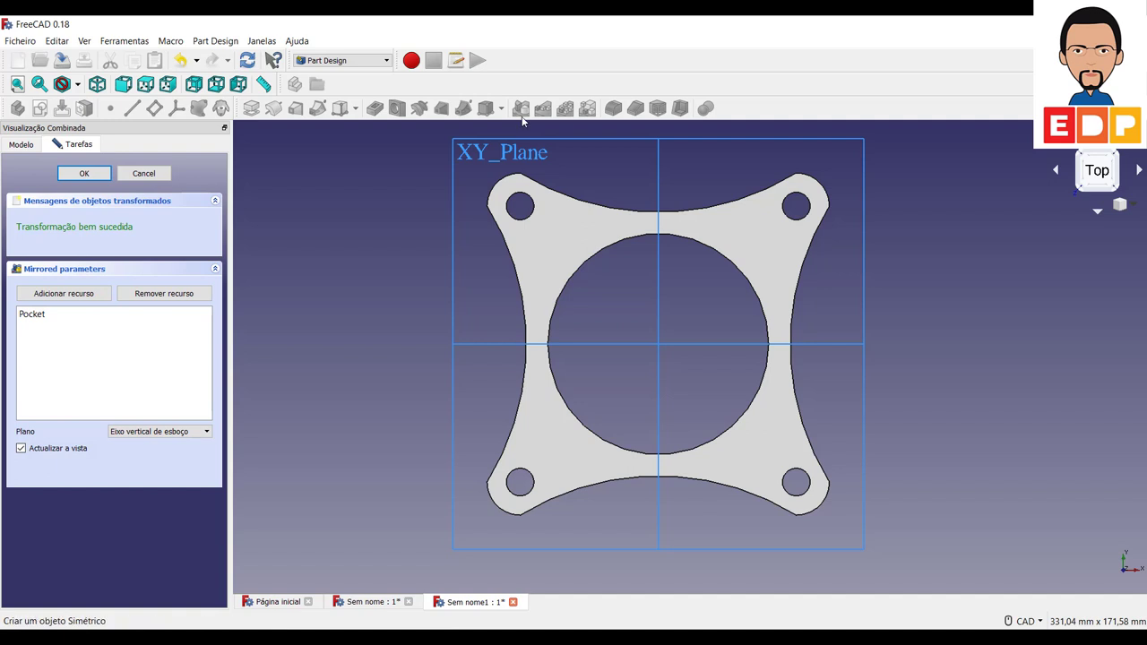
{"action": "left_click", "coordinate": [105, 175]}
{"action": "middle_click_drag", "start_coordinate": [899, 459], "coordinate": [870, 475]}
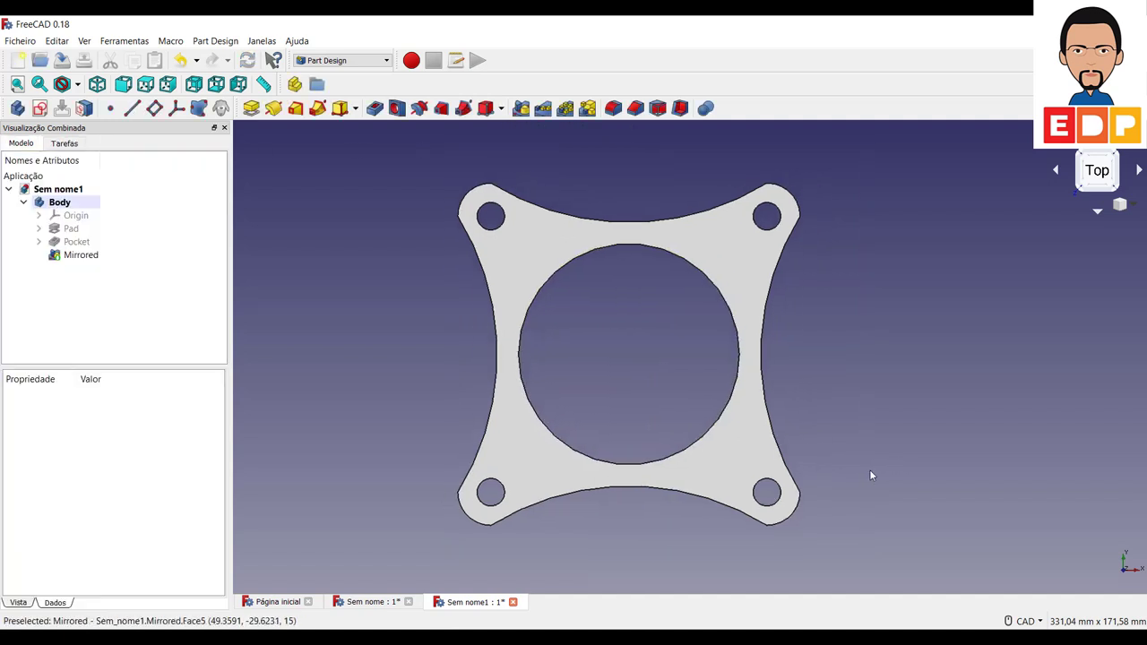